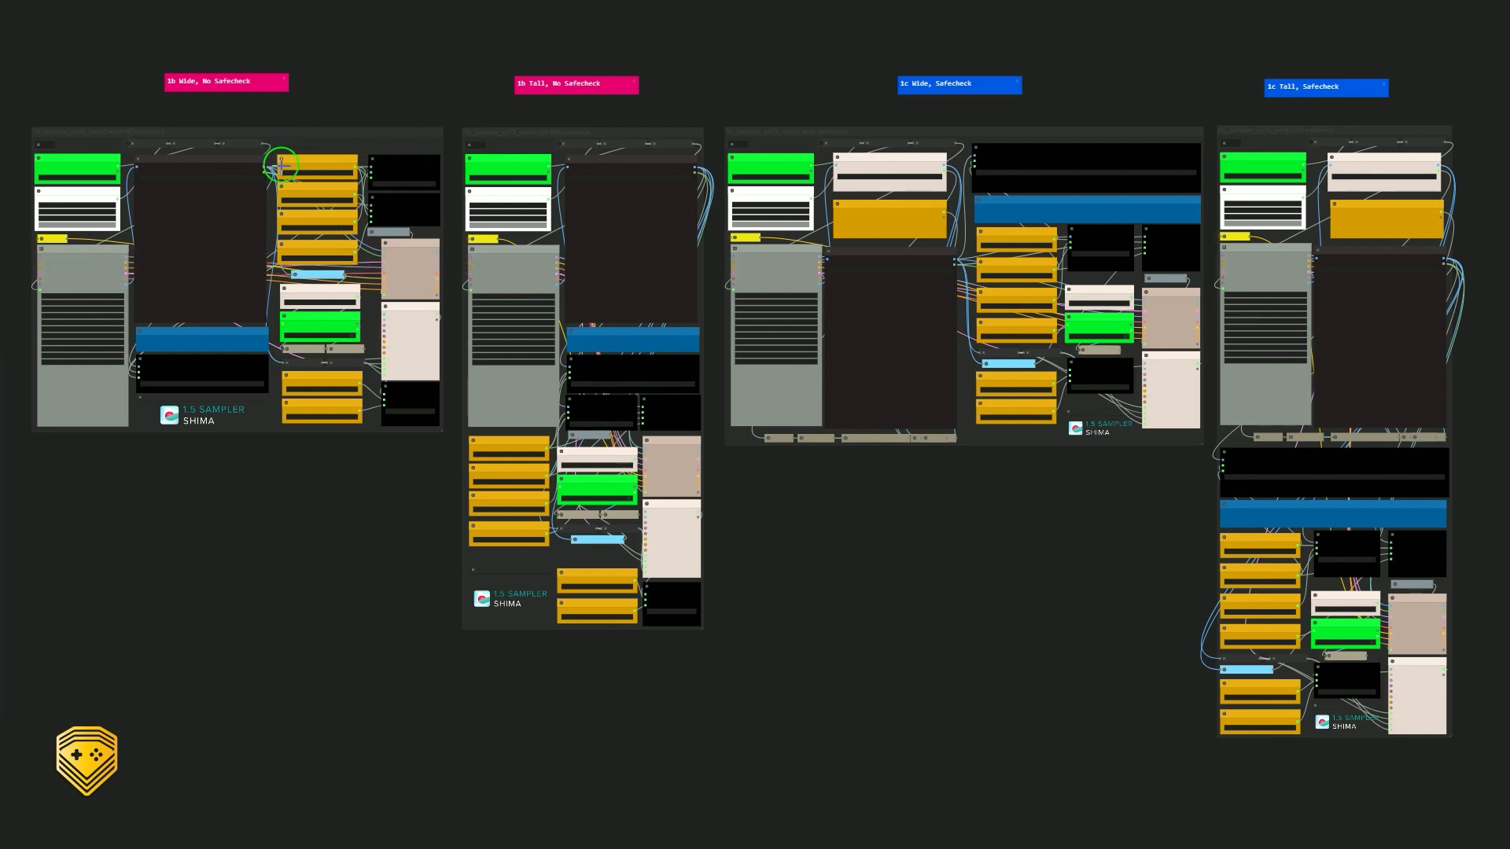
# - Remove the 1b Tall group and both 1c Safecheck groups together with their nodes, leaving only the 1b Wide sampler
pyautogui.click(526, 255)
pyautogui.click(1268, 284)
pyautogui.rightClick(546, 129)
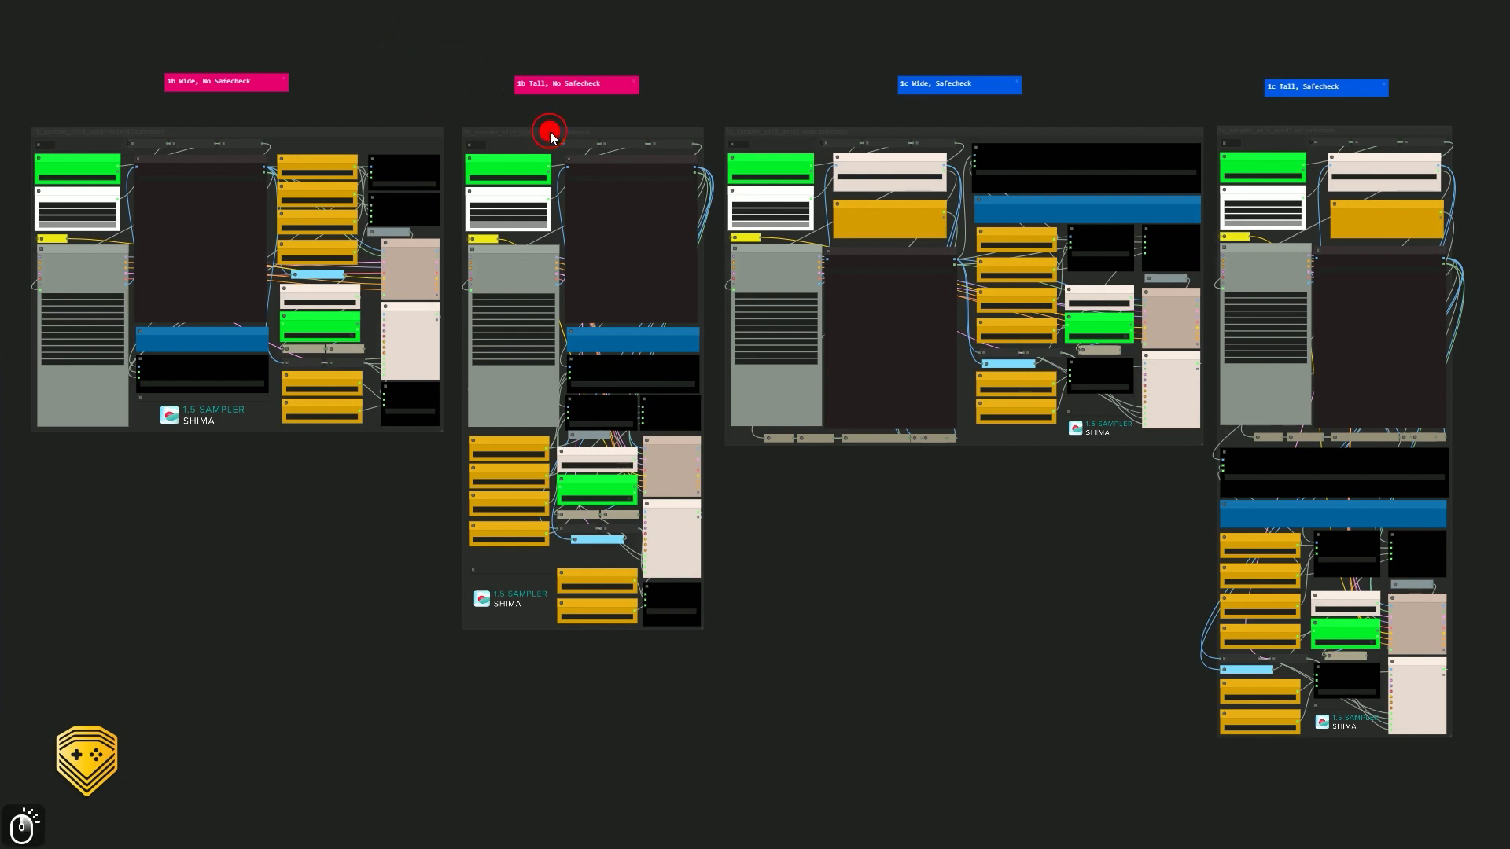
pyautogui.click(626, 481)
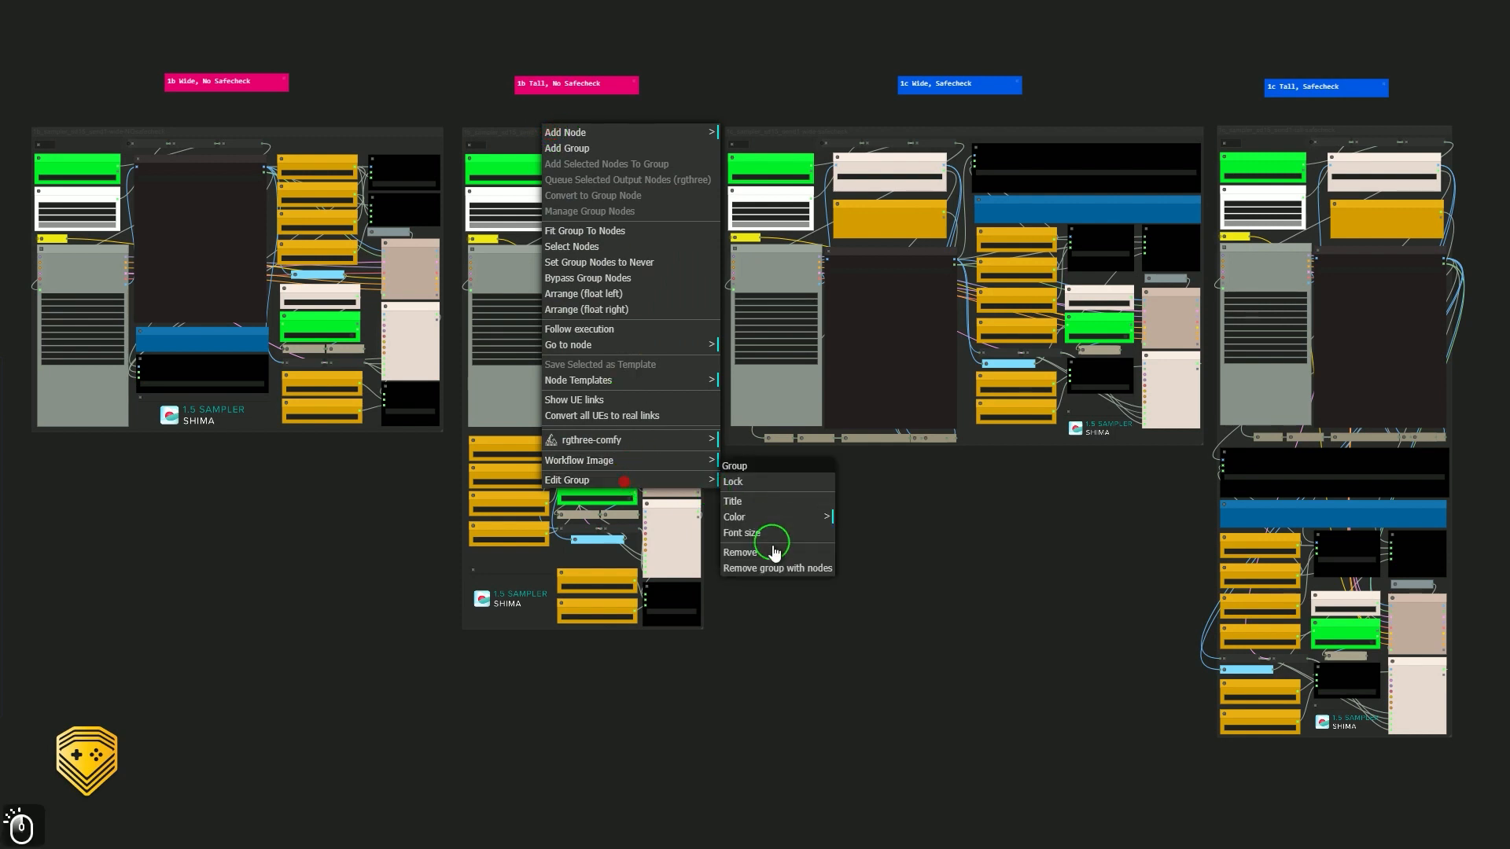
pyautogui.click(779, 570)
pyautogui.rightClick(808, 128)
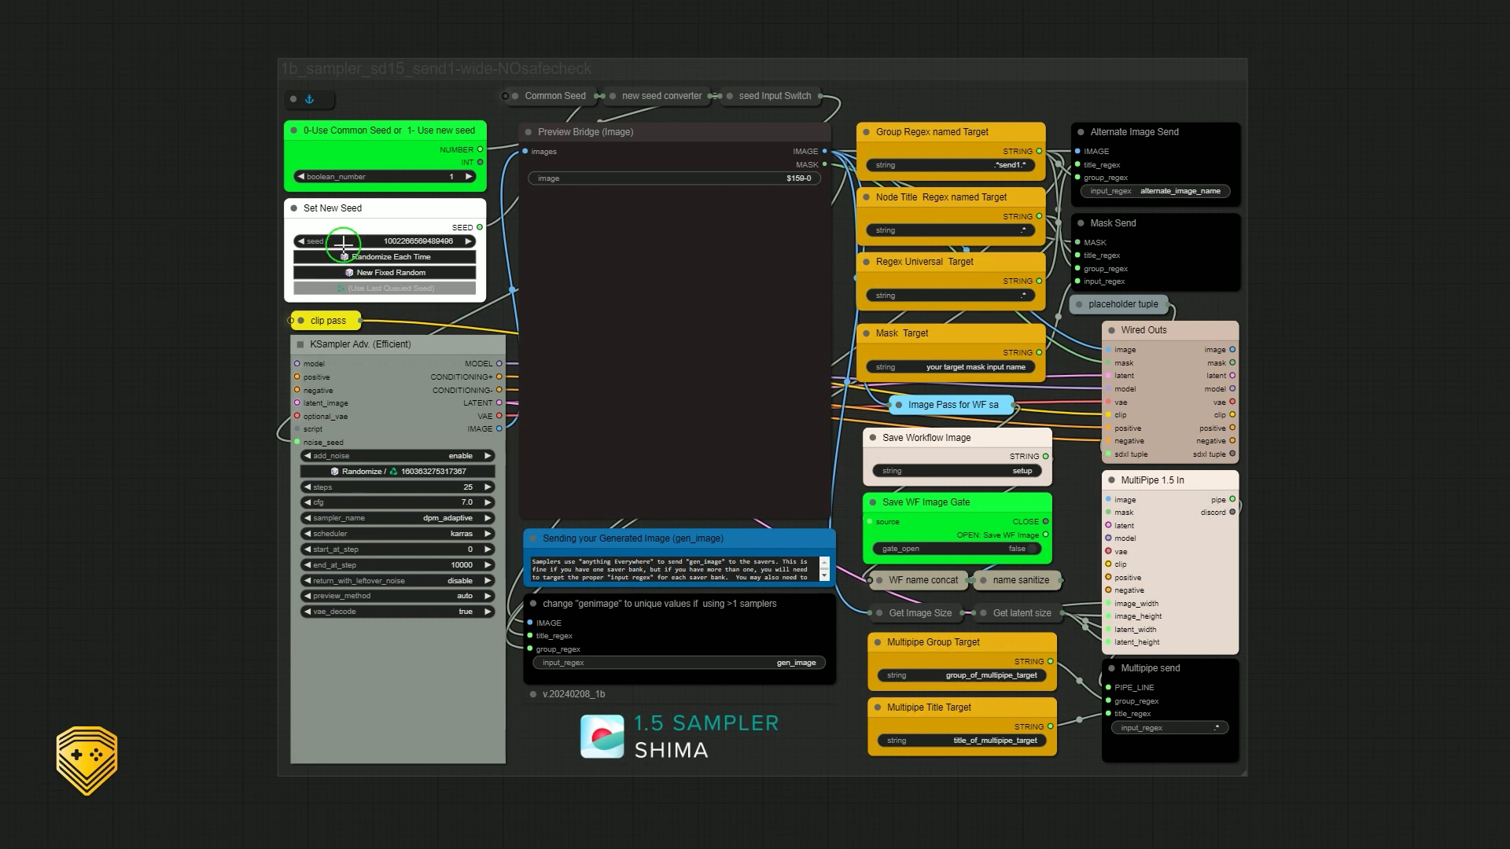
# - Detach the clip link at the Wired Outs node, reconnect it from the clip pass node's clip output, and collapse clip pass
pyautogui.moveTo(351, 369)
pyautogui.moveTo(543, 100)
pyautogui.moveTo(1107, 414)
pyautogui.mouseDown()
pyautogui.moveTo(287, 320)
pyautogui.moveTo(304, 317)
pyautogui.mouseUp()
pyautogui.click(1346, 402)
pyautogui.click(304, 317)
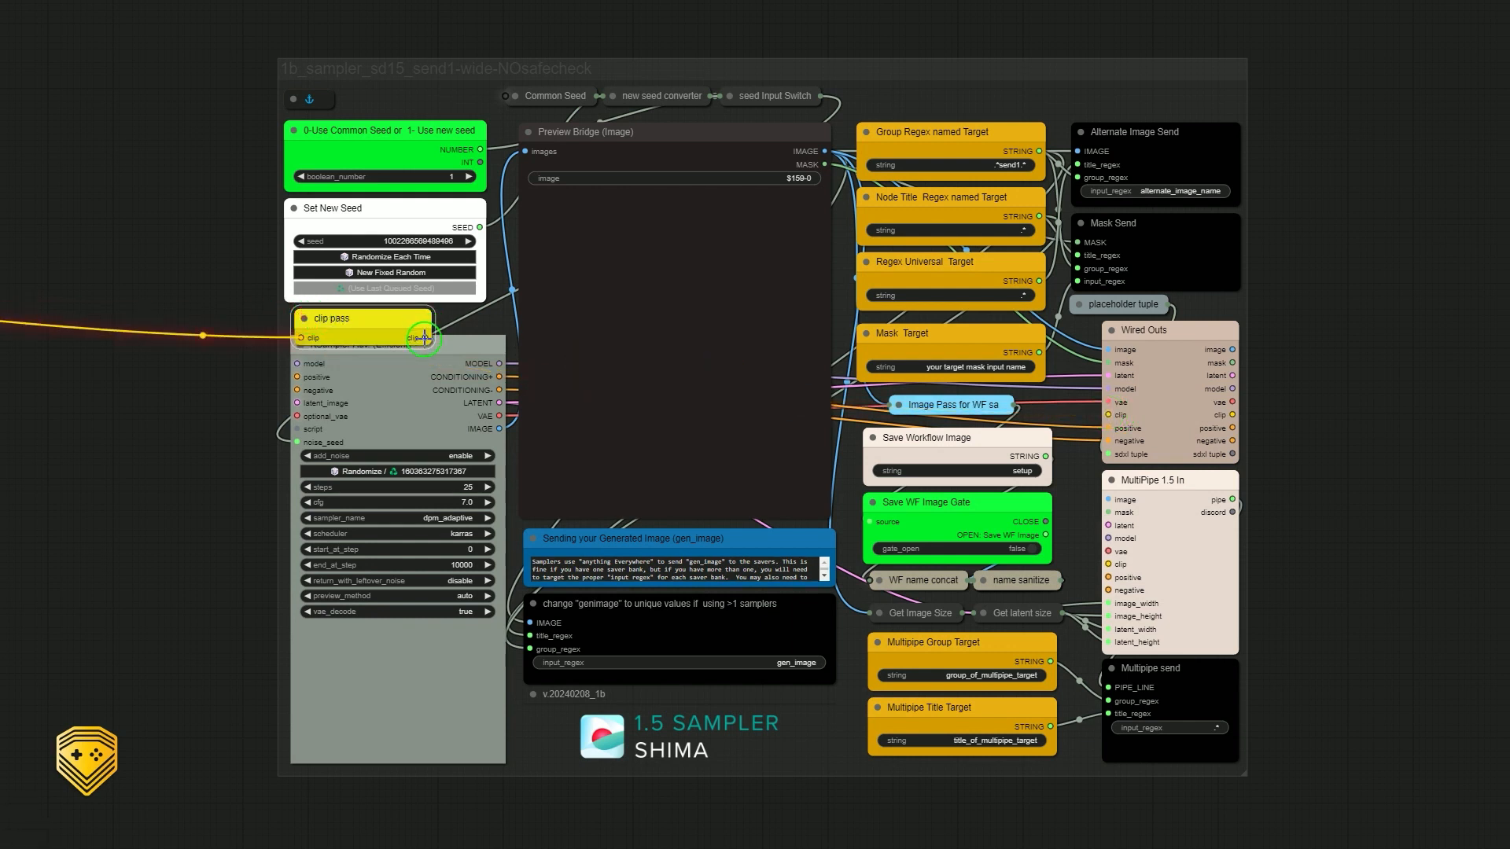
pyautogui.moveTo(424, 337); pyautogui.dragTo(1110, 415)
pyautogui.click(305, 318)
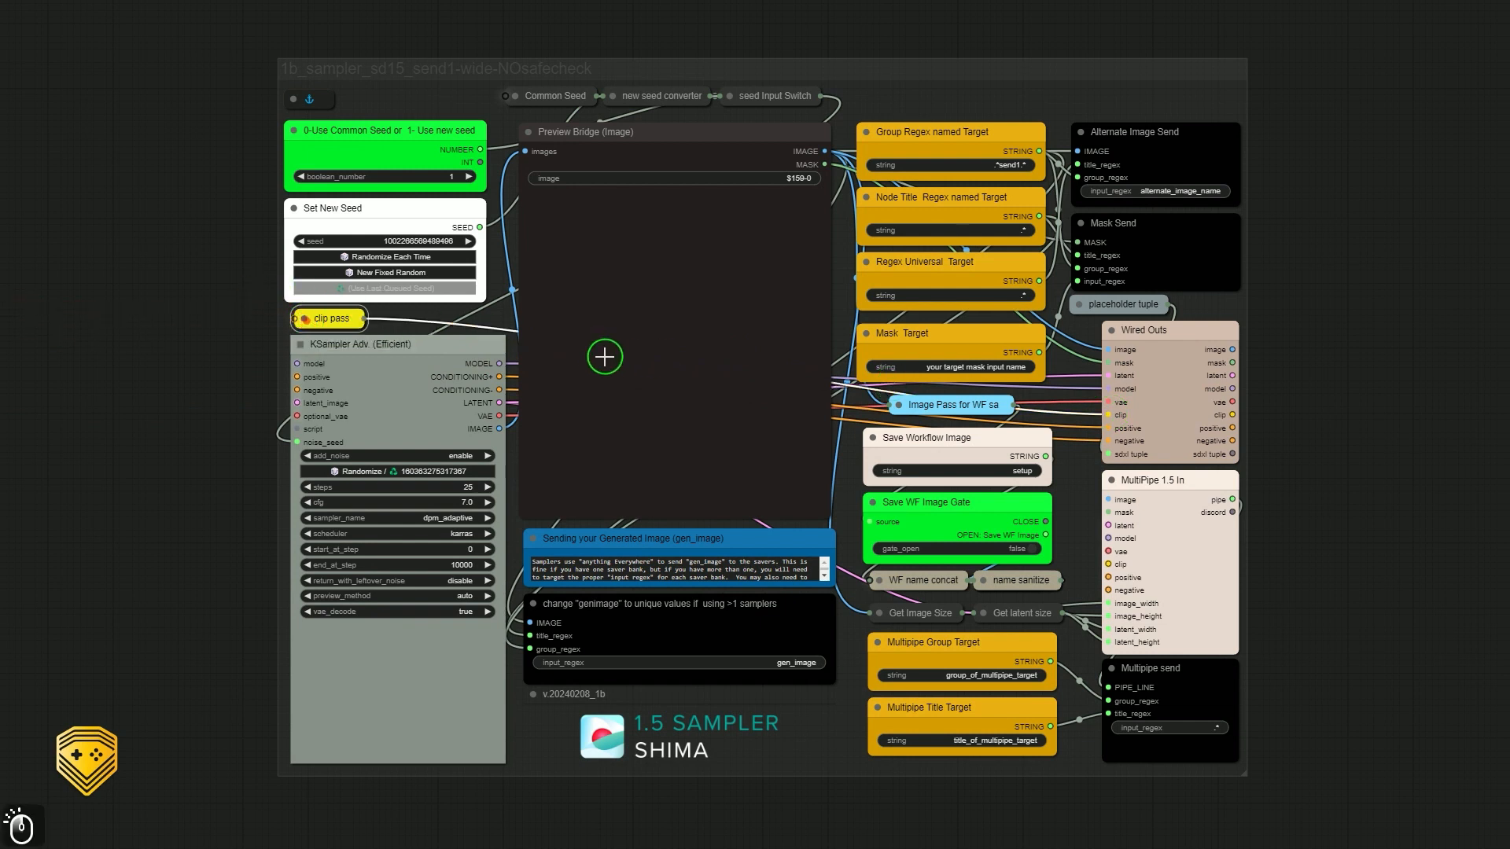
# - Change the cfg of the KSampler Adv. (Efficient) node to 5.0 and set it back to 7.0
pyautogui.moveTo(339, 362)
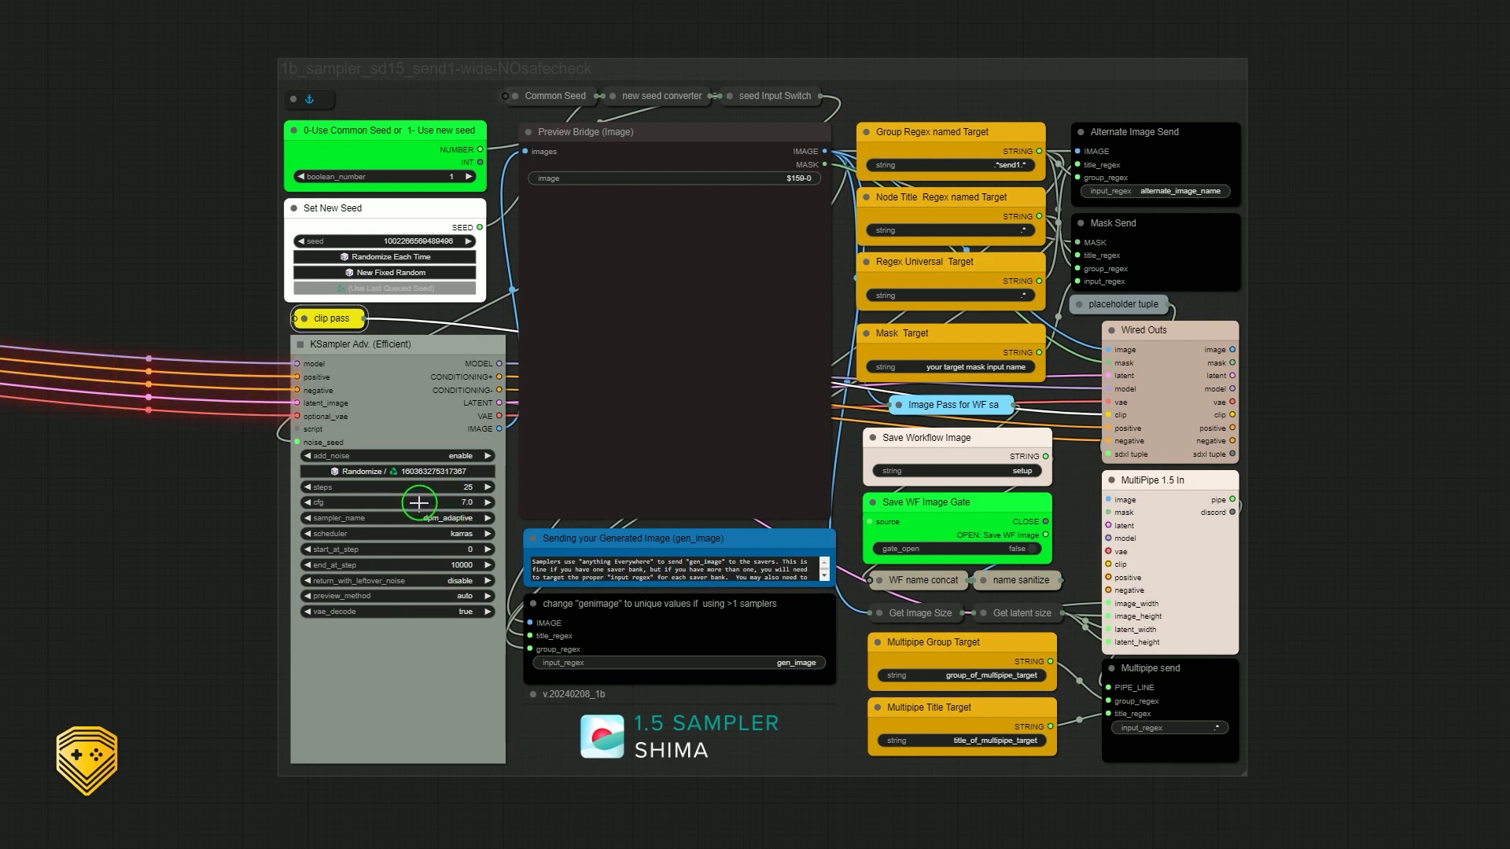
pyautogui.moveTo(418, 503); pyautogui.dragTo(415, 506)
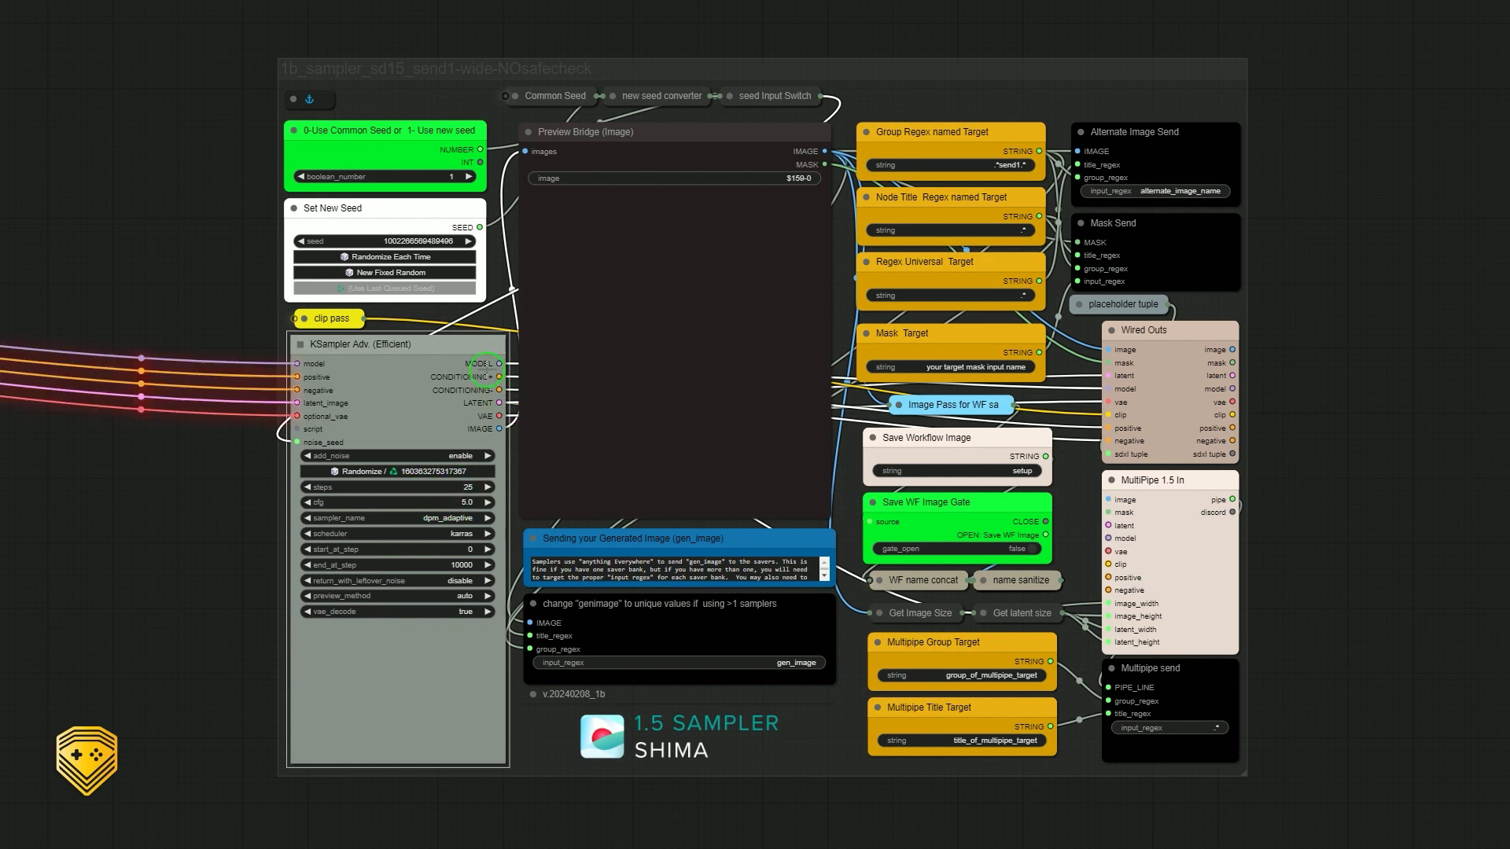
pyautogui.click(436, 503)
pyautogui.moveTo(443, 503); pyautogui.dragTo(442, 503)
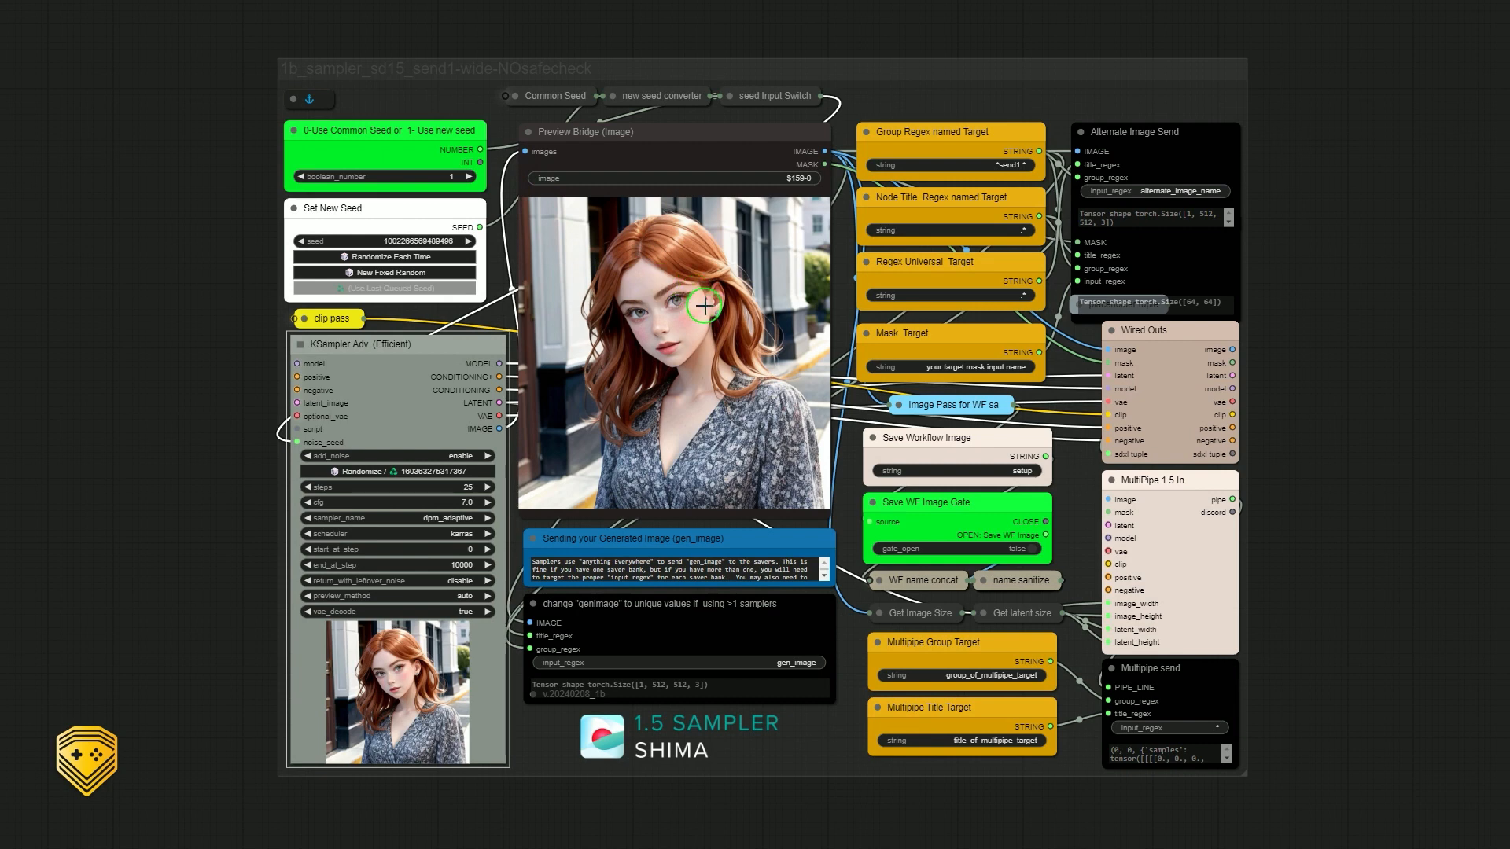
# - Open the Preview Bridge image in the mask editor and paint a freehand mask over the woman's upper face
pyautogui.rightClick(652, 288)
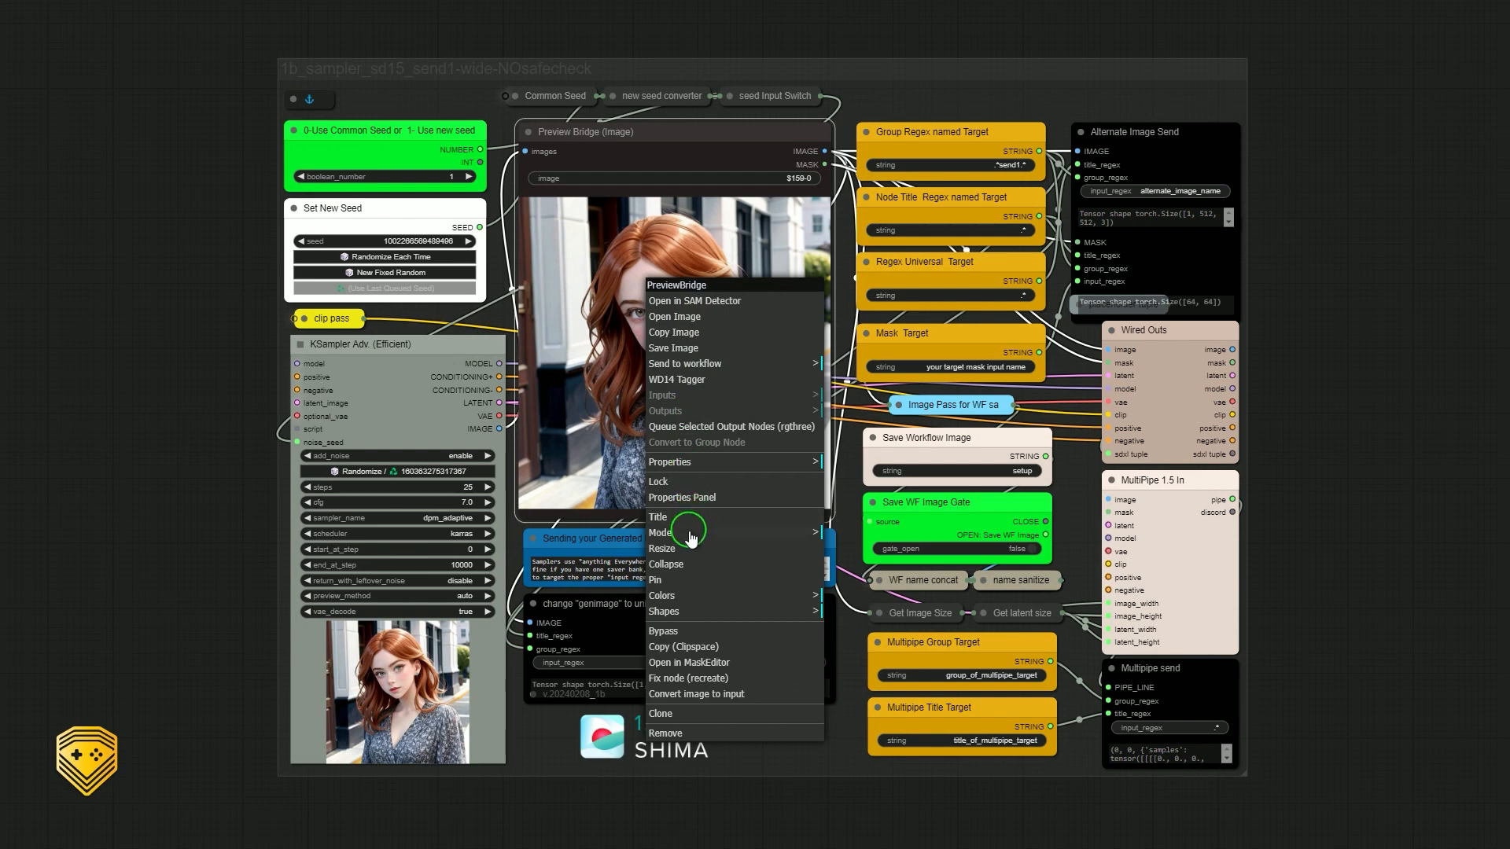
pyautogui.click(717, 665)
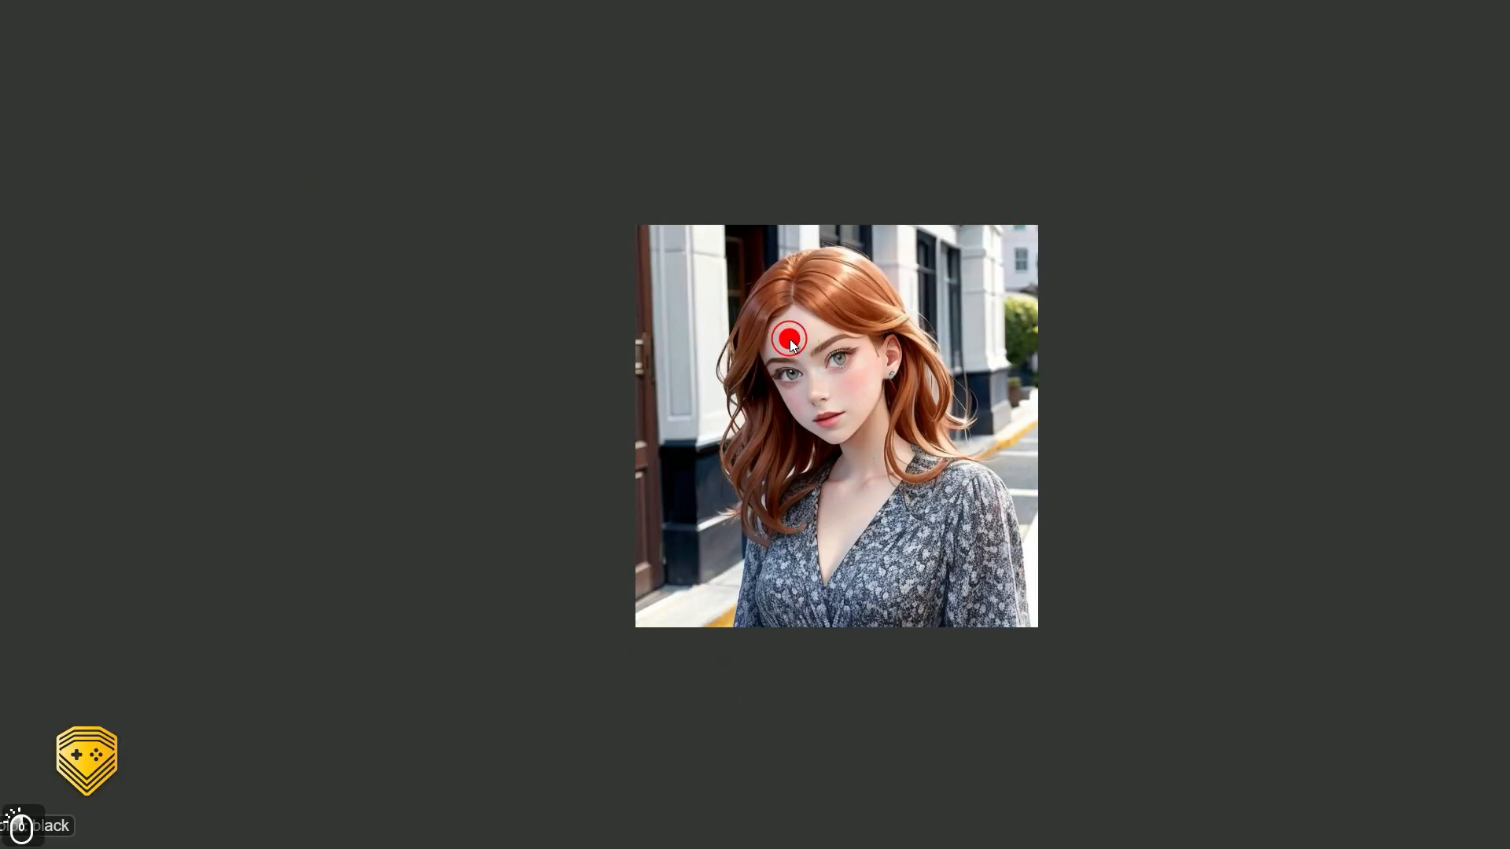
pyautogui.moveTo(791, 343)
pyautogui.mouseDown()
pyautogui.moveTo(808, 389)
pyautogui.moveTo(775, 346)
pyautogui.moveTo(800, 406)
pyautogui.moveTo(785, 343)
pyautogui.moveTo(798, 360)
pyautogui.moveTo(837, 338)
pyautogui.moveTo(804, 354)
pyautogui.moveTo(834, 364)
pyautogui.moveTo(805, 387)
pyautogui.mouseUp()
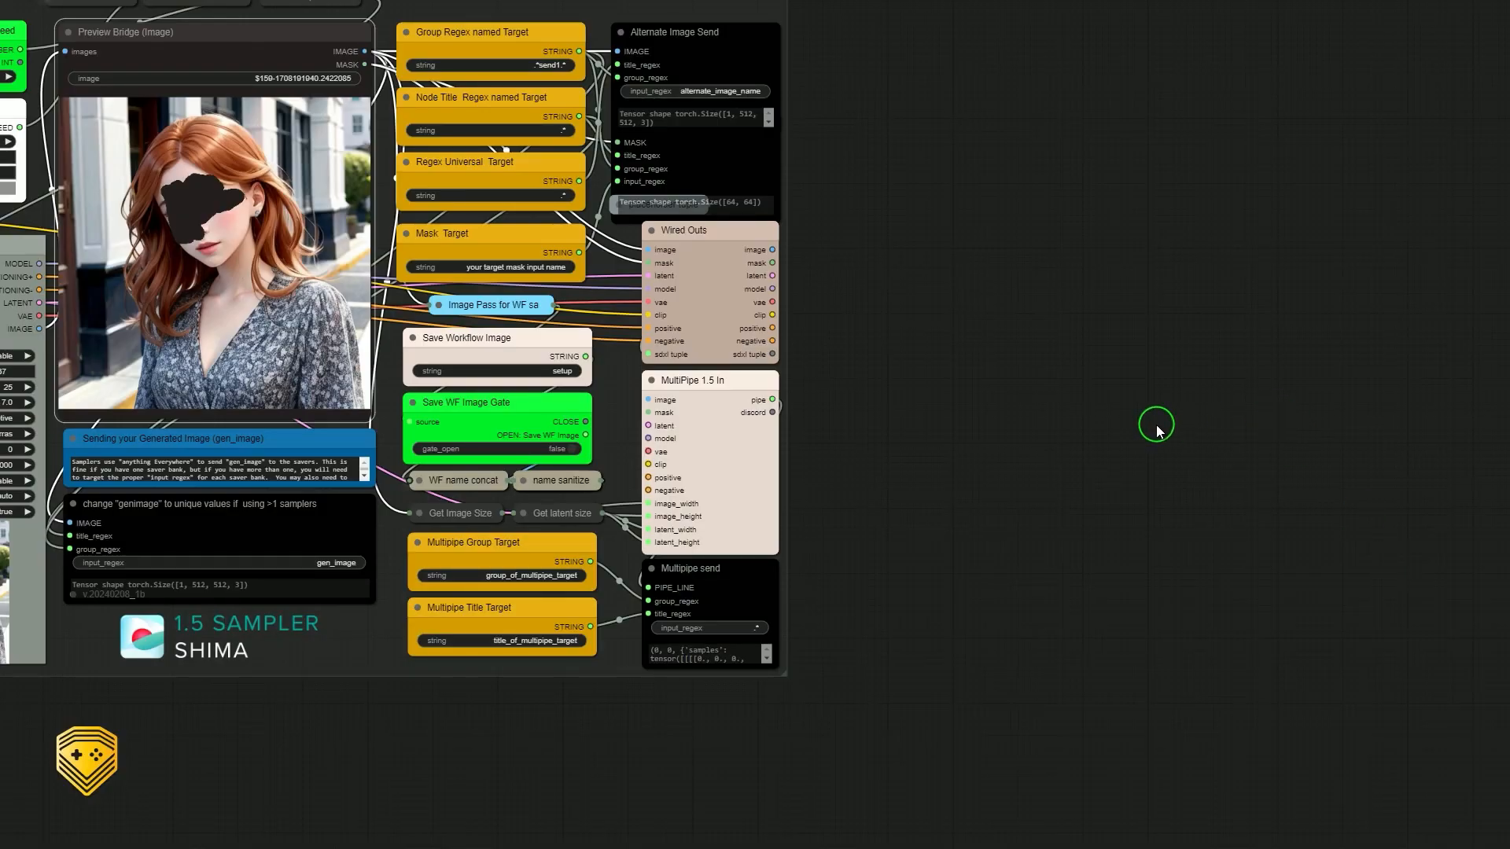
# - Examine the Common Seed input and the overall layout of the 1b wide sampler group
pyautogui.moveTo(927, 212); pyautogui.dragTo(1407, 318)
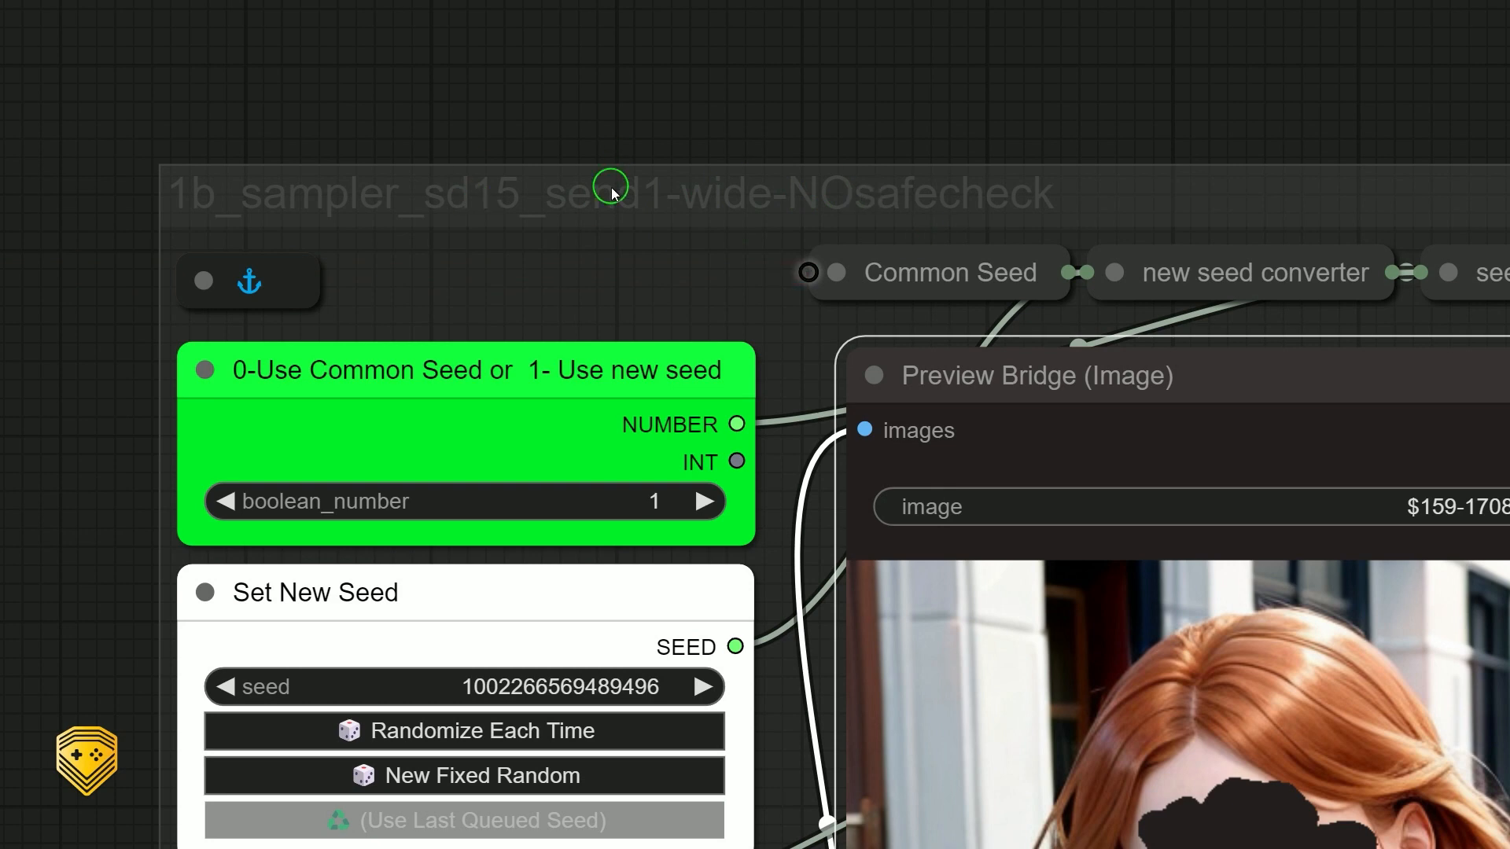
pyautogui.scroll(-3, 818, 245)
pyautogui.scroll(-6, 822, 250)
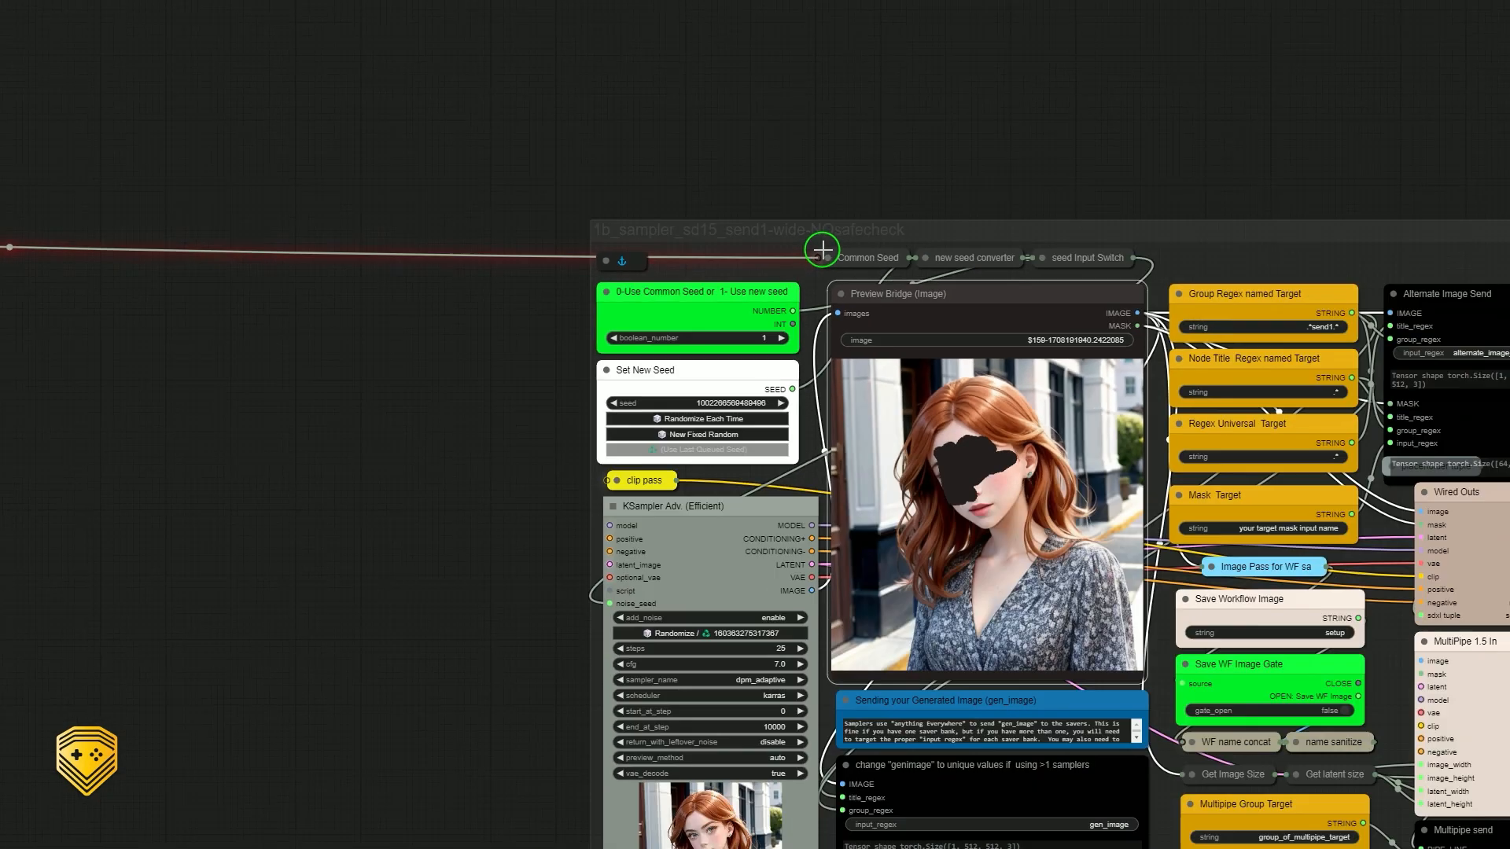
pyautogui.moveTo(1258, 162); pyautogui.dragTo(937, 51)
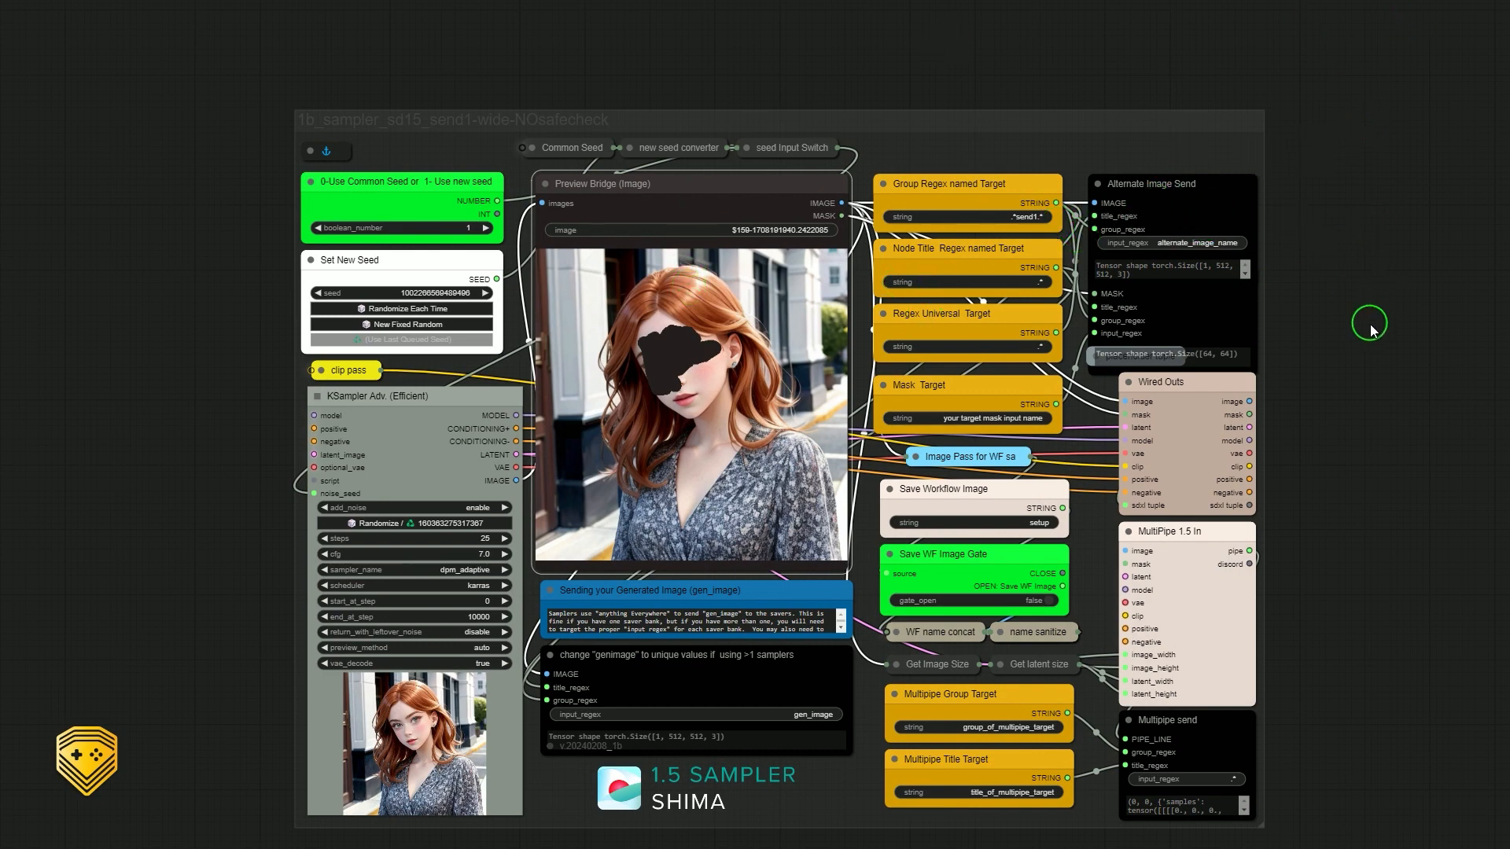
pyautogui.moveTo(1366, 332); pyautogui.dragTo(1361, 274)
pyautogui.scroll(2, 1136, 259)
pyautogui.scroll(-1, 1139, 261)
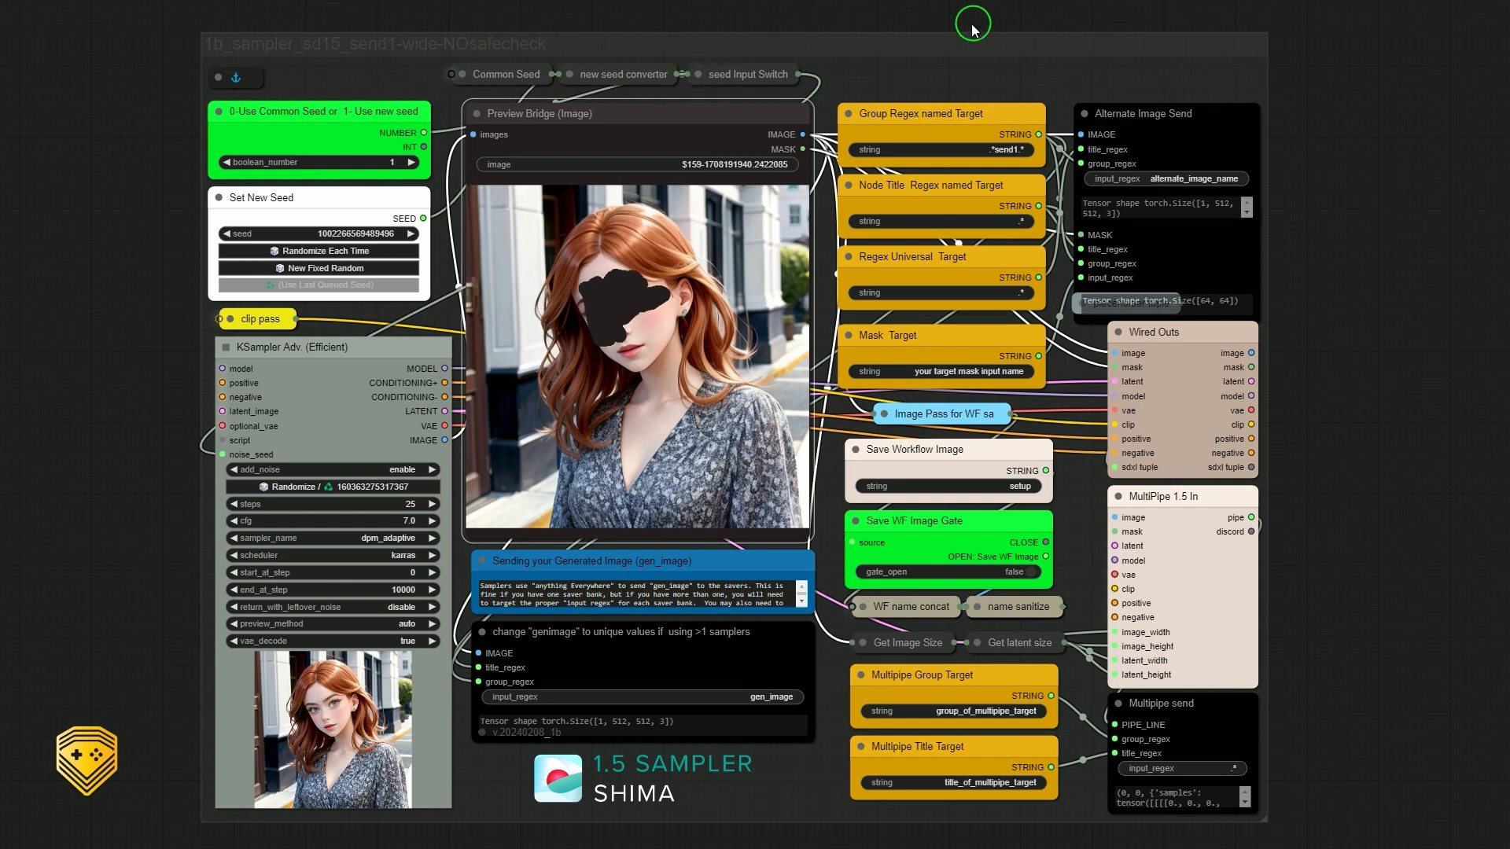
# - Browse the list of saved node templates and leave it without inserting one
pyautogui.rightClick(666, 16)
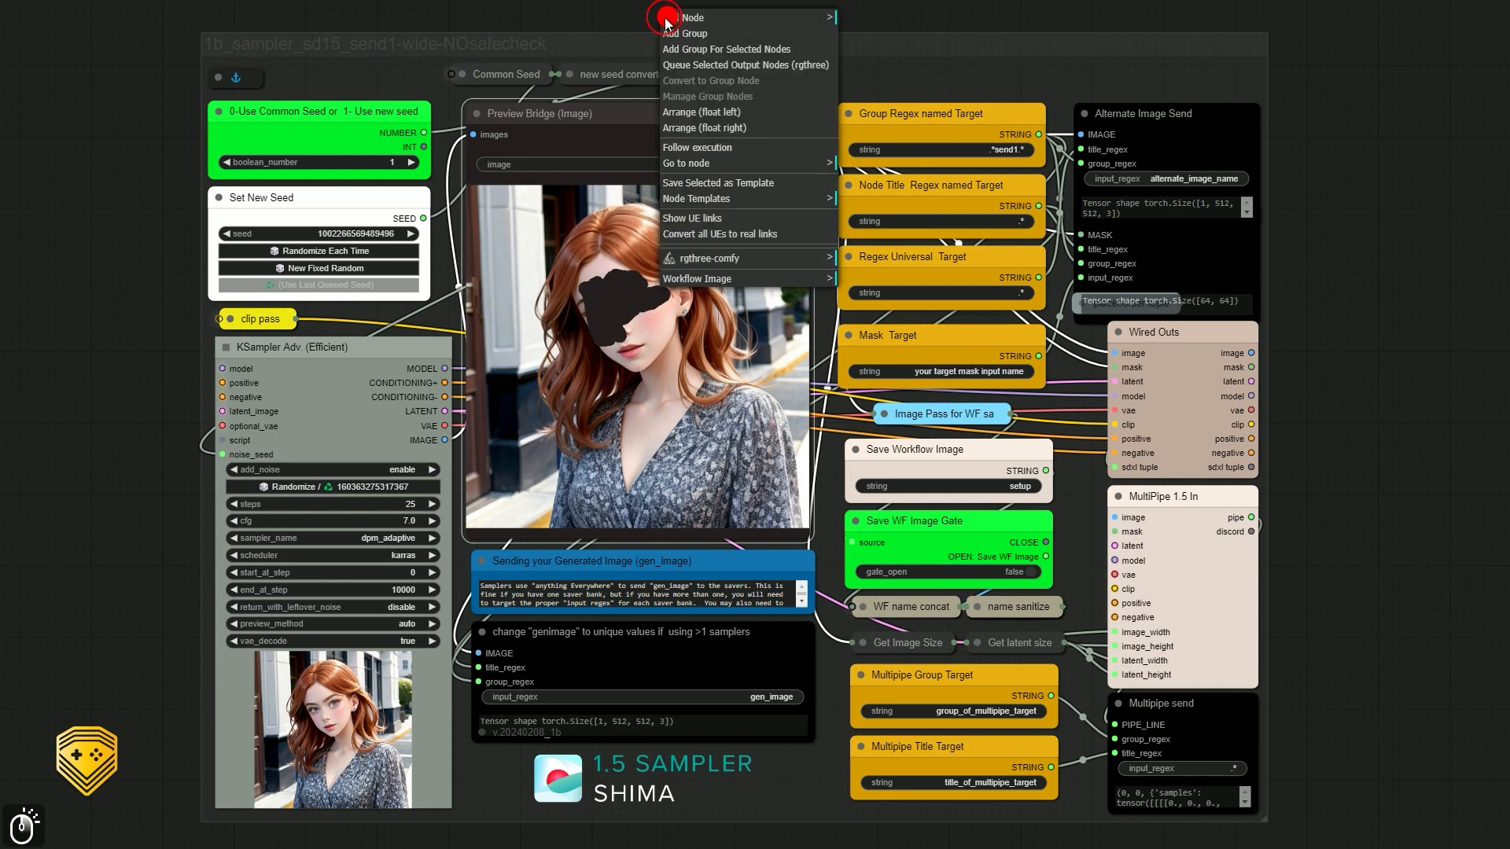
pyautogui.click(736, 204)
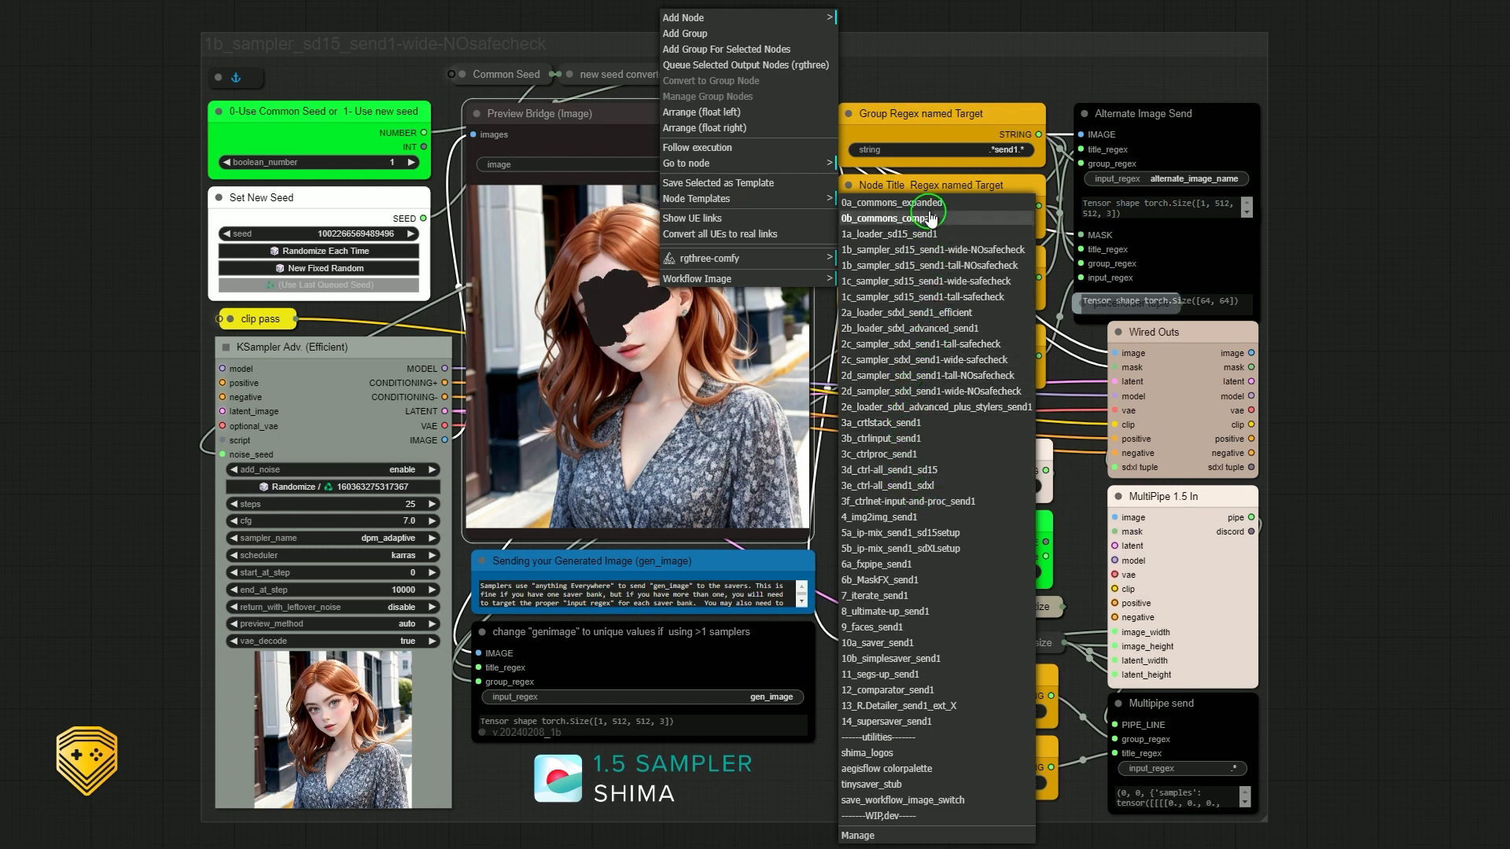
pyautogui.click(1437, 140)
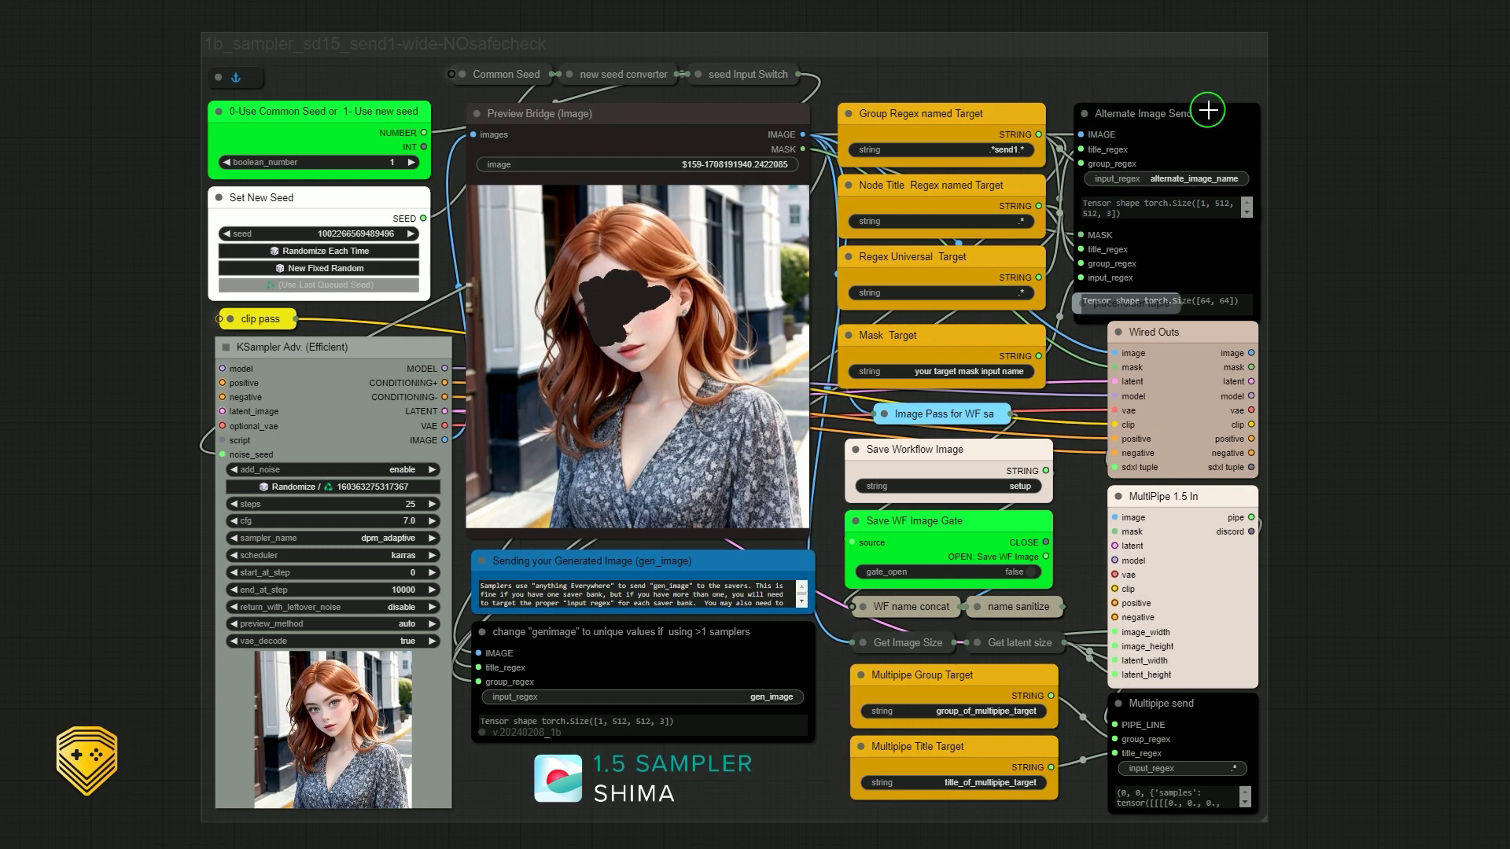
# - Examine how the Group, Node Title, Regex Universal and Mask Target nodes feed the Alternate Image Send and Mask Send nodes
pyautogui.scroll(6, 1153, 136)
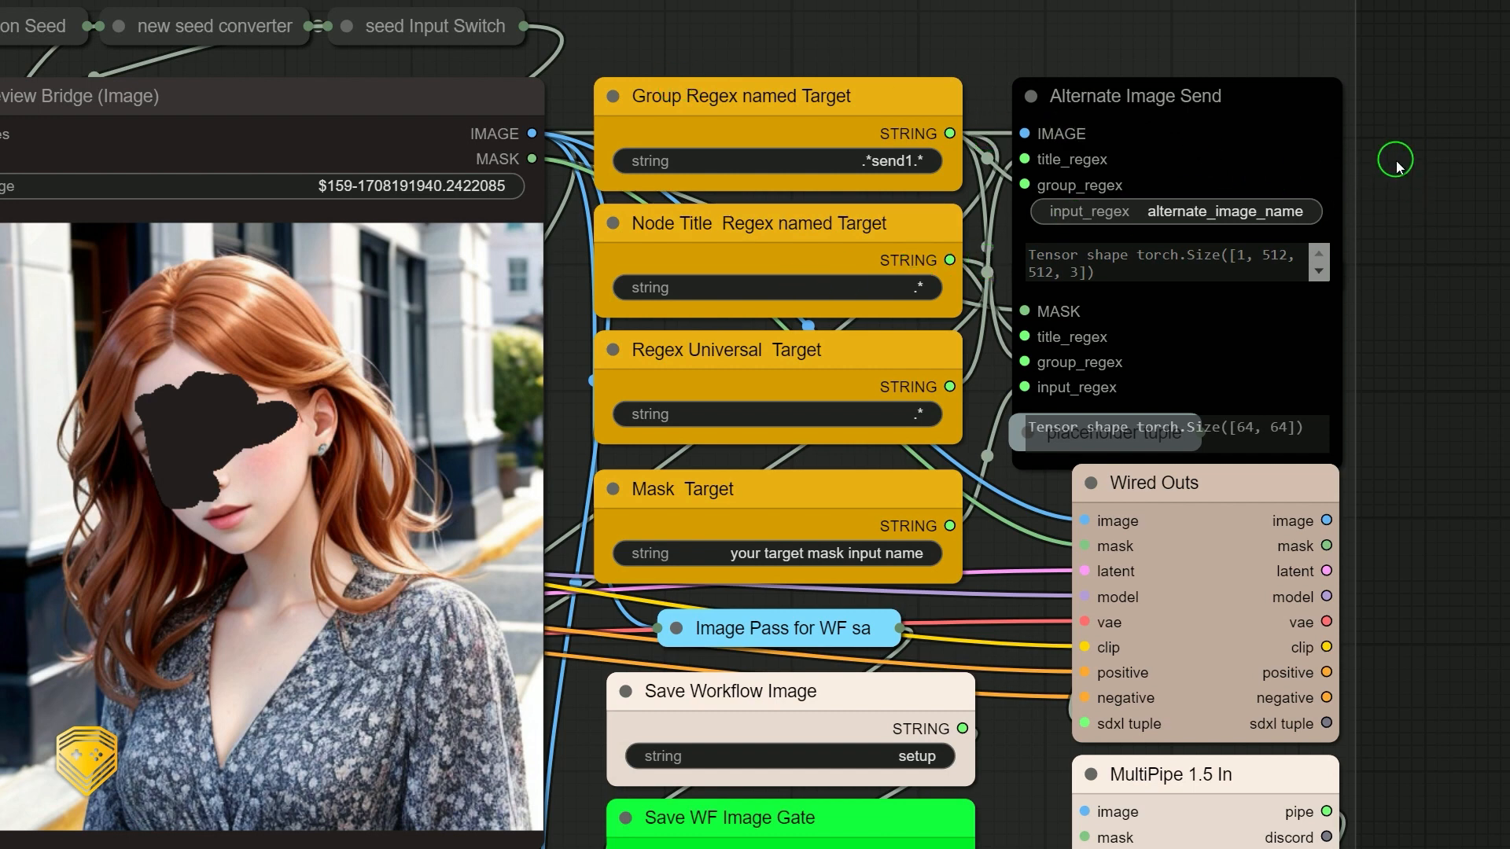
pyautogui.scroll(-1, 1396, 165)
pyautogui.moveTo(1394, 138); pyautogui.dragTo(1508, 231)
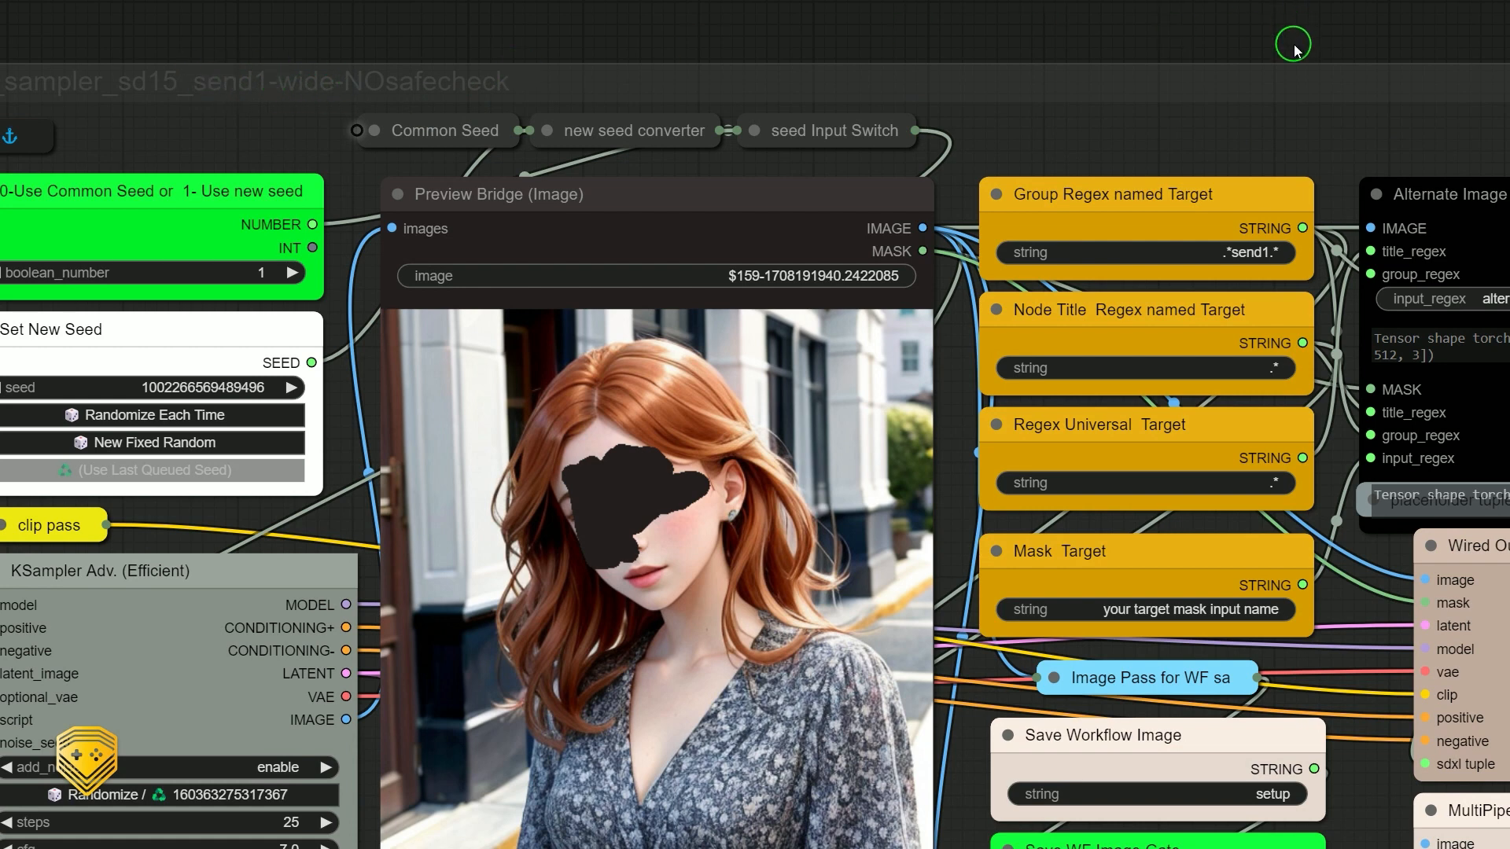
pyautogui.moveTo(1295, 47); pyautogui.dragTo(960, 14)
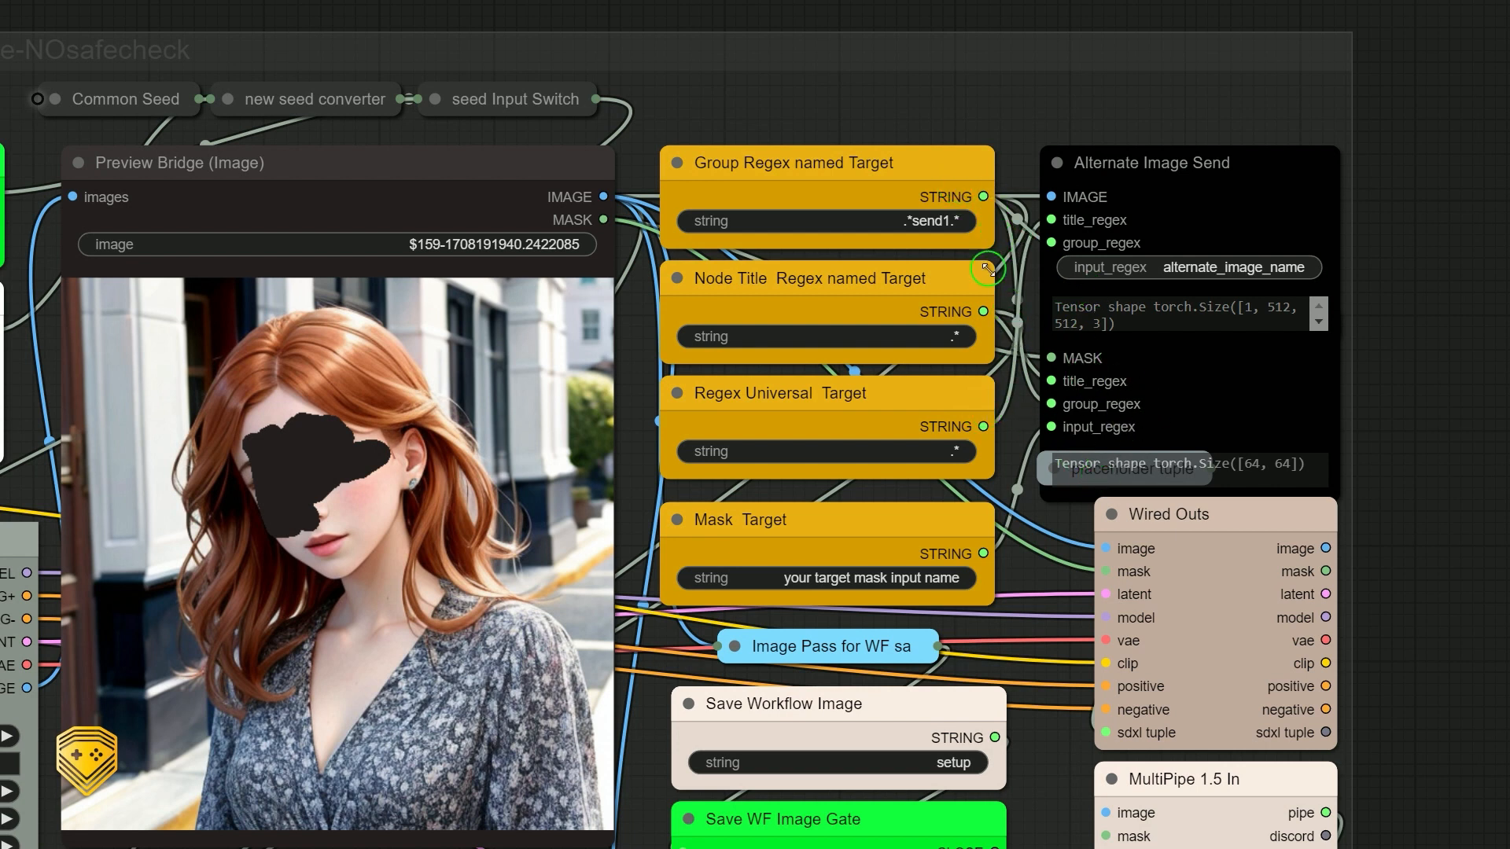
pyautogui.scroll(-1, 926, 434)
pyautogui.scroll(3, 985, 545)
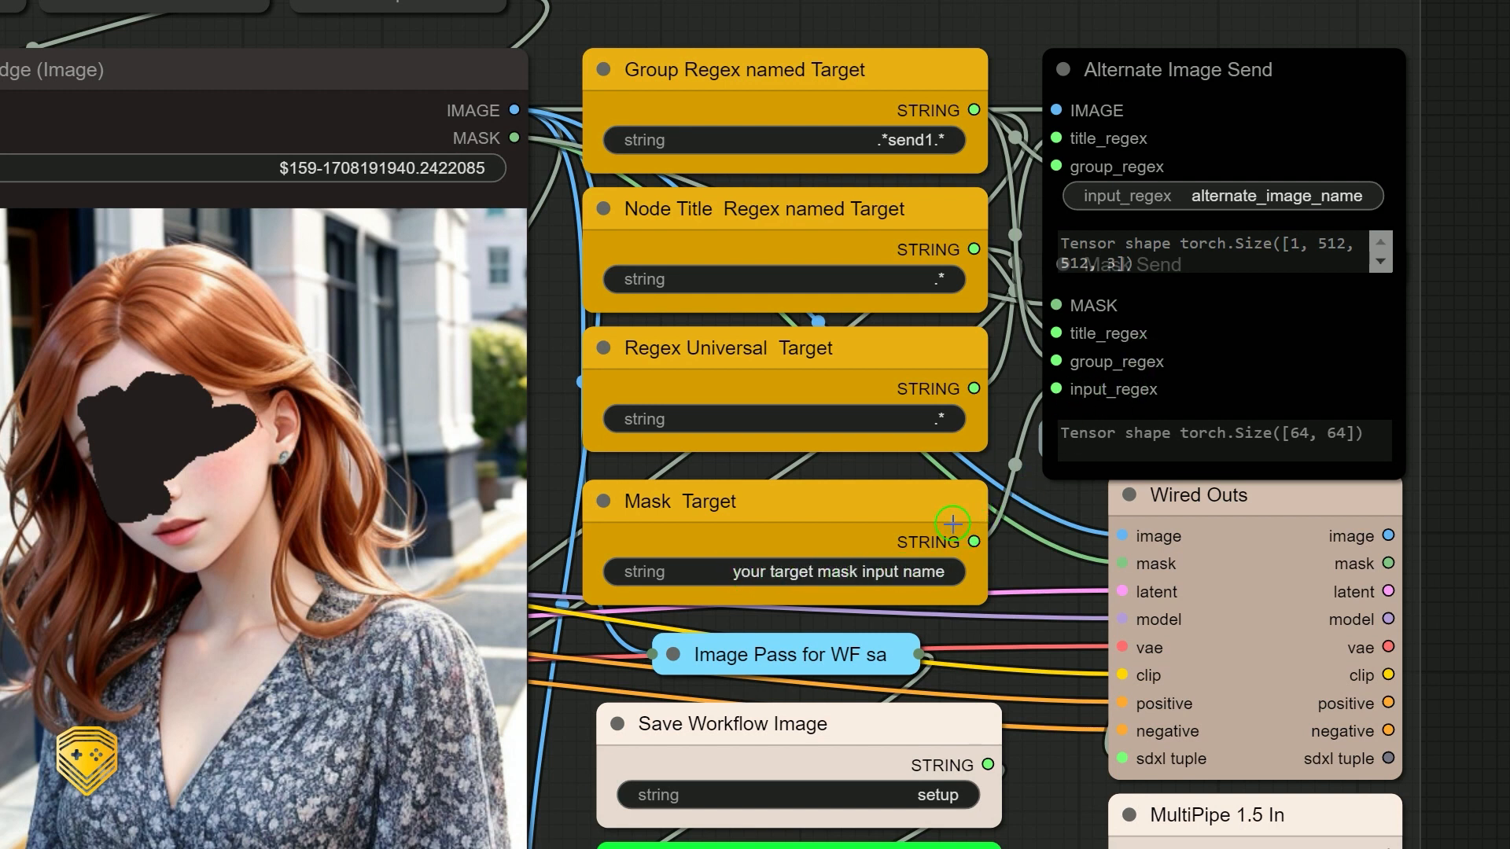
pyautogui.scroll(-2, 901, 568)
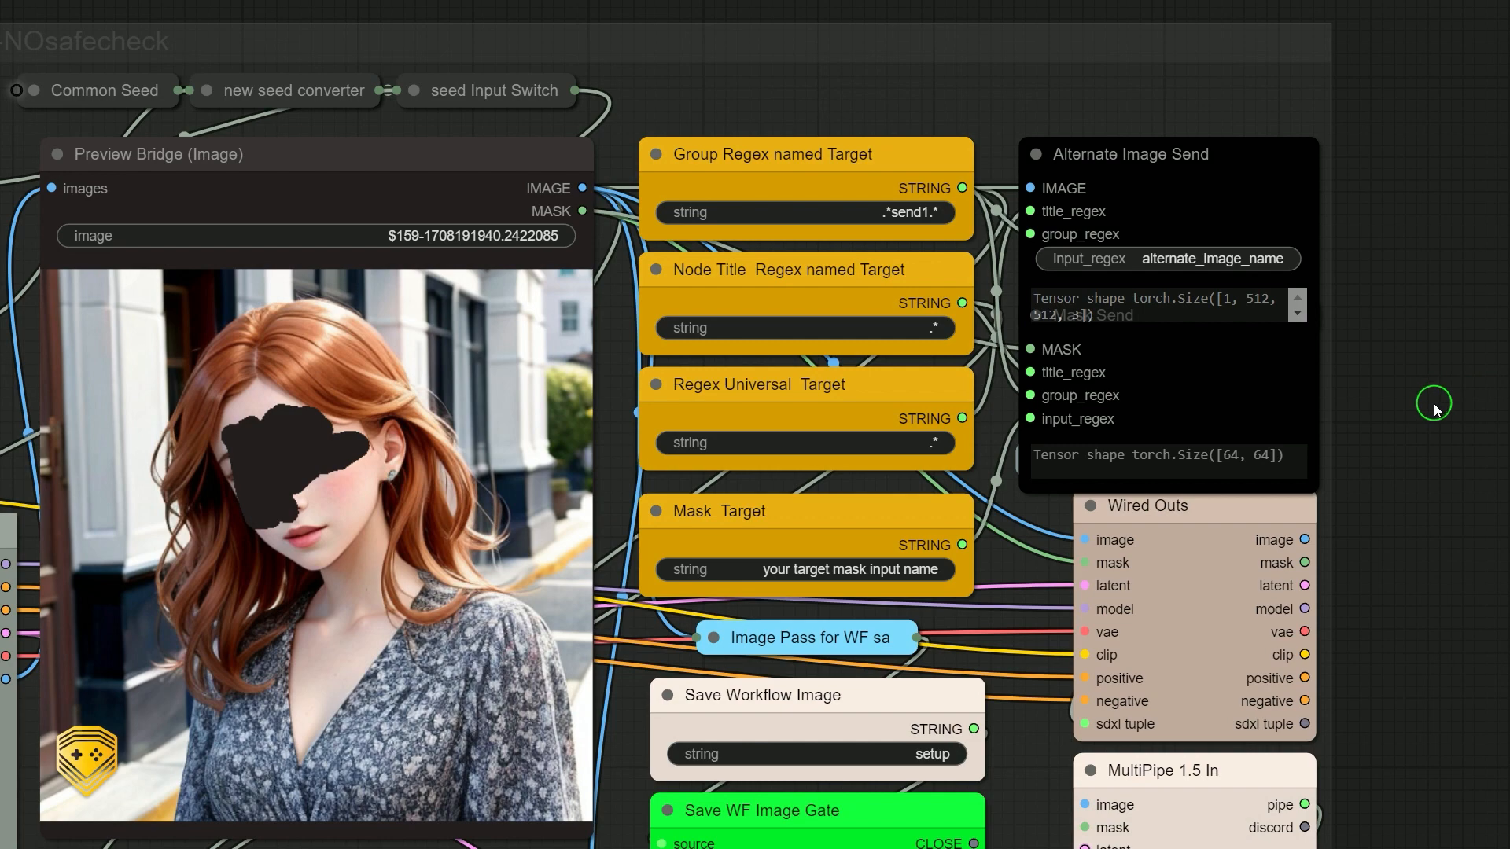
pyautogui.moveTo(1407, 574); pyautogui.dragTo(1439, 269)
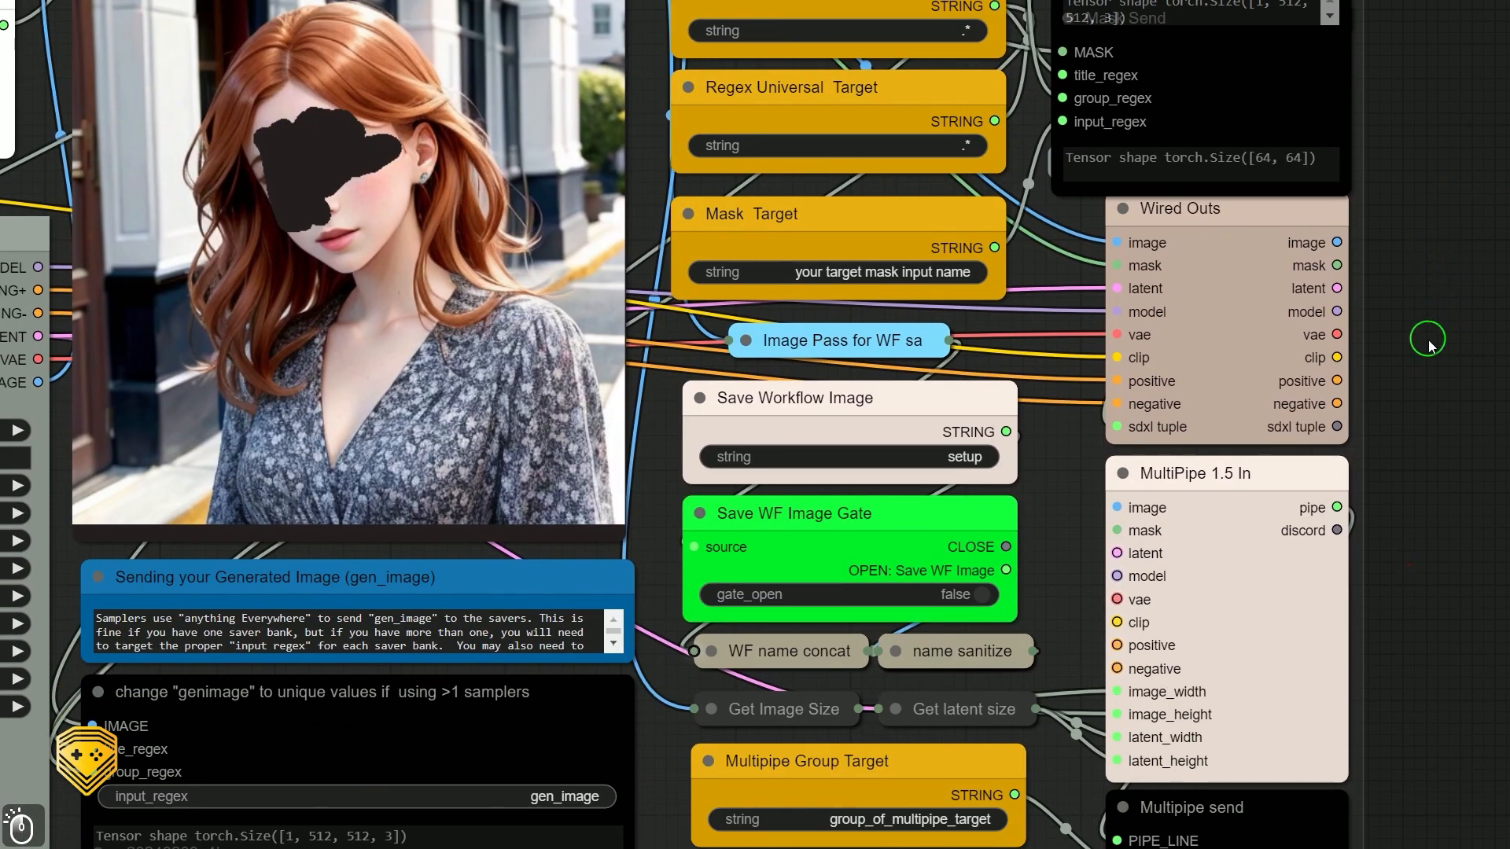
# - Expand the Image Pass for WF save node to inspect where its image input comes from, and collapse it again
pyautogui.scroll(-3, 1426, 346)
pyautogui.moveTo(952, 352); pyautogui.dragTo(957, 349)
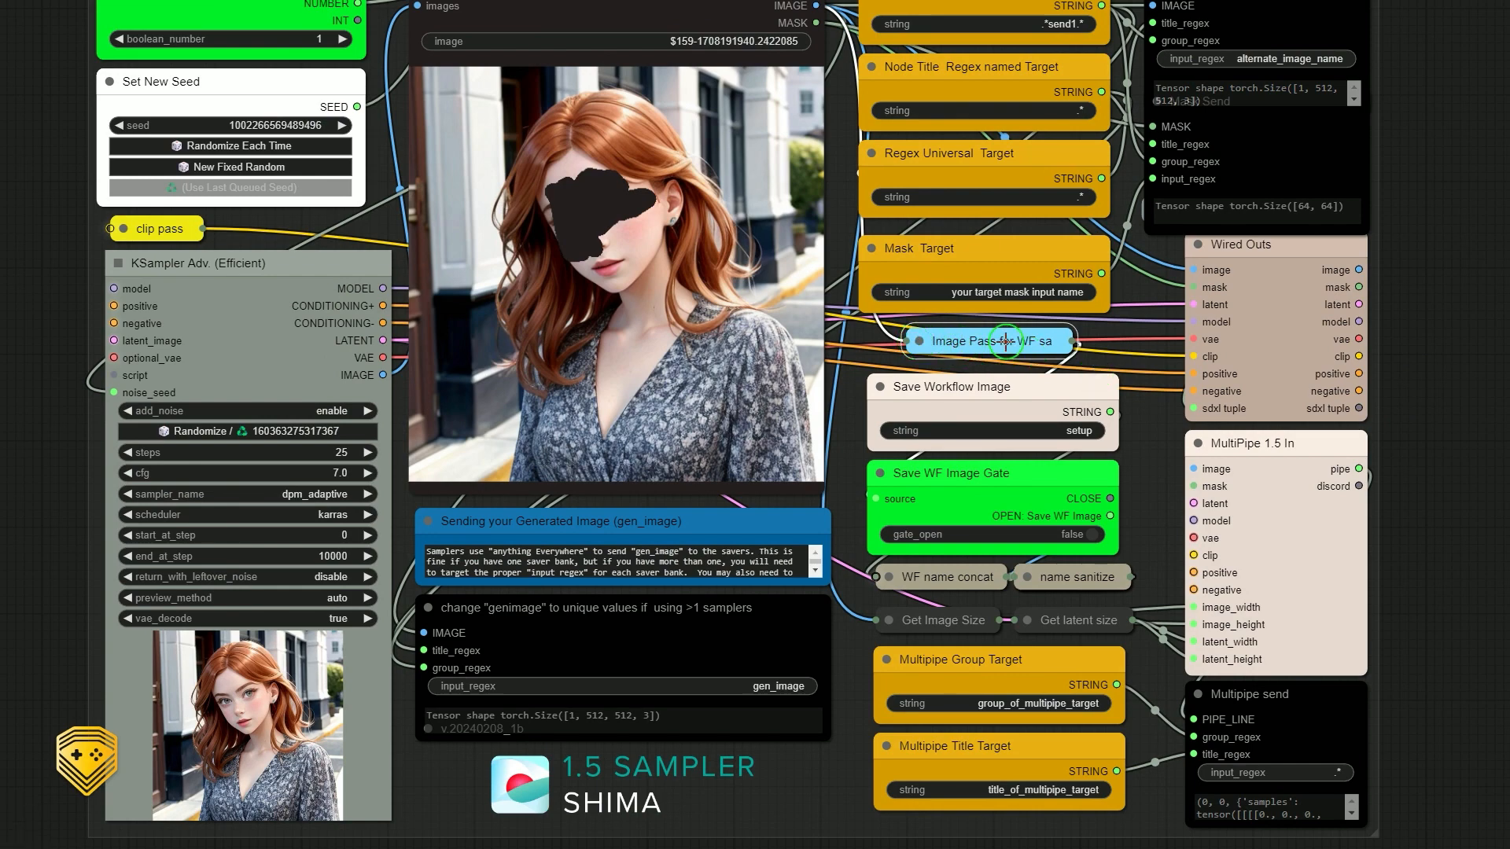
pyautogui.scroll(5, 1007, 341)
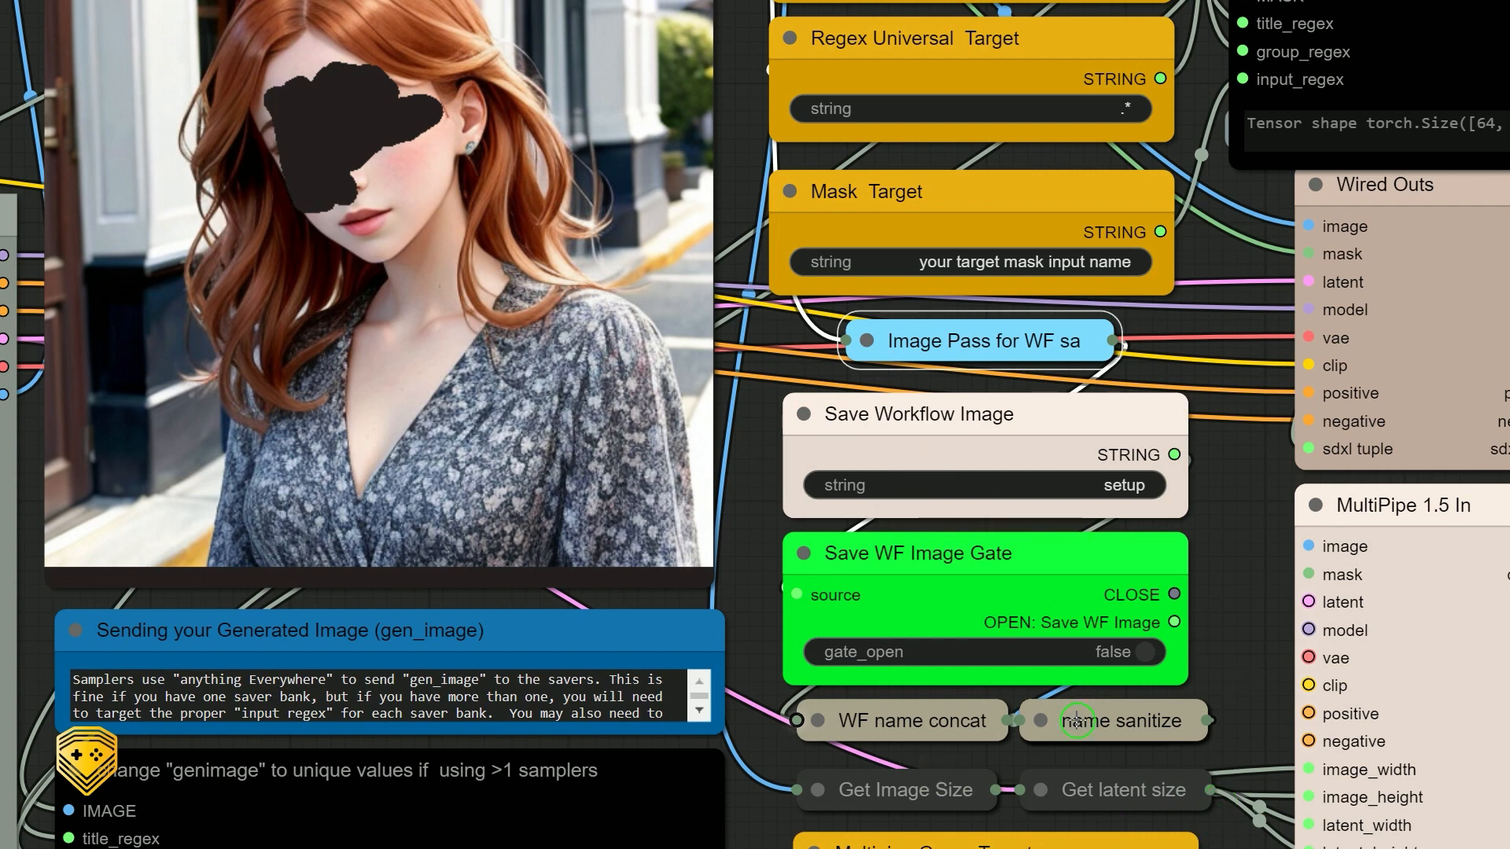
pyautogui.click(916, 716)
pyautogui.click(865, 340)
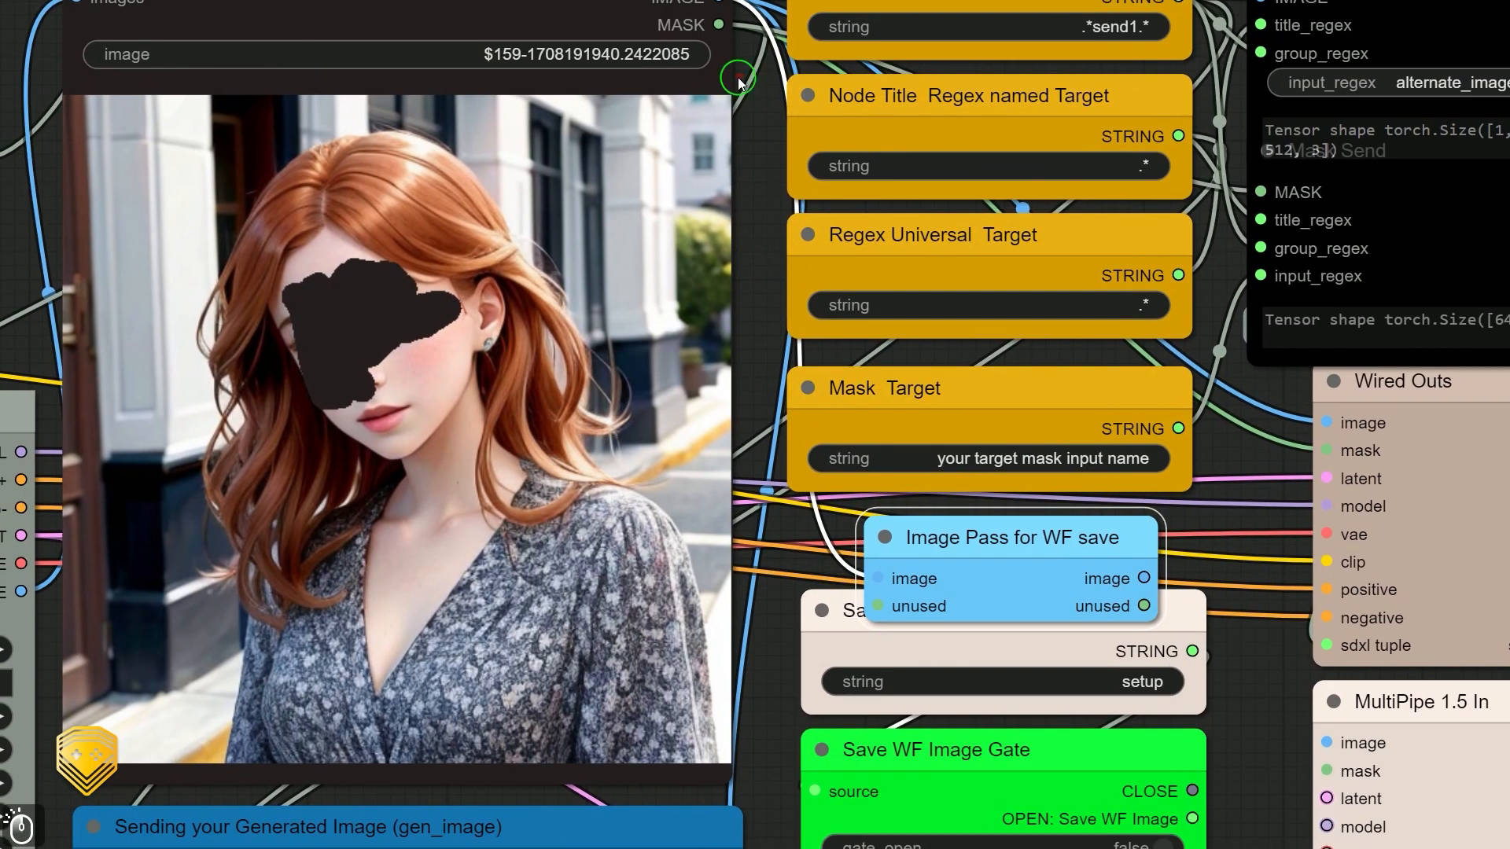
pyautogui.moveTo(766, 155); pyautogui.dragTo(765, 167)
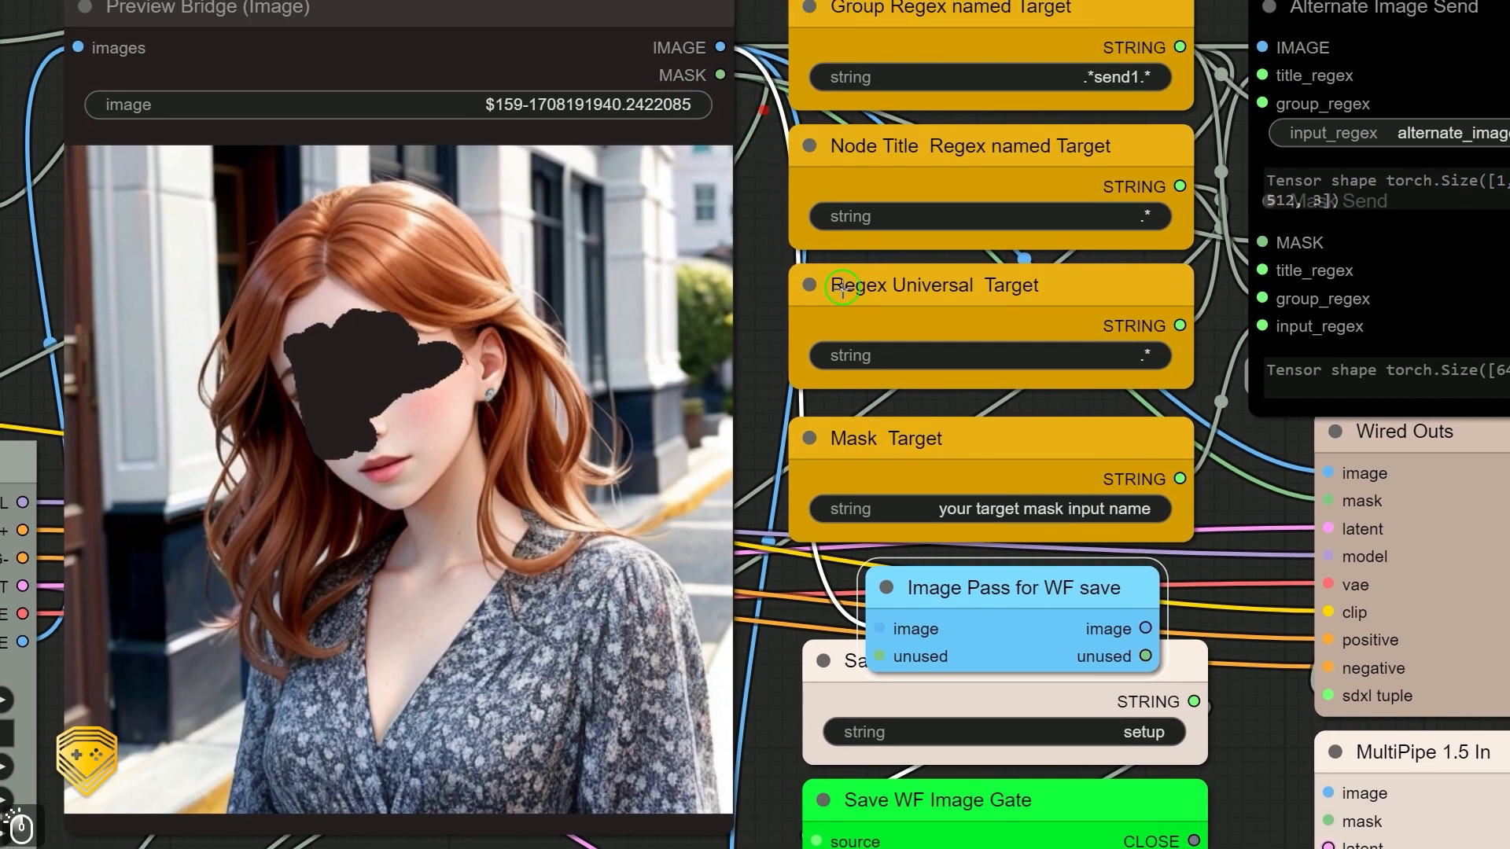
pyautogui.click(882, 588)
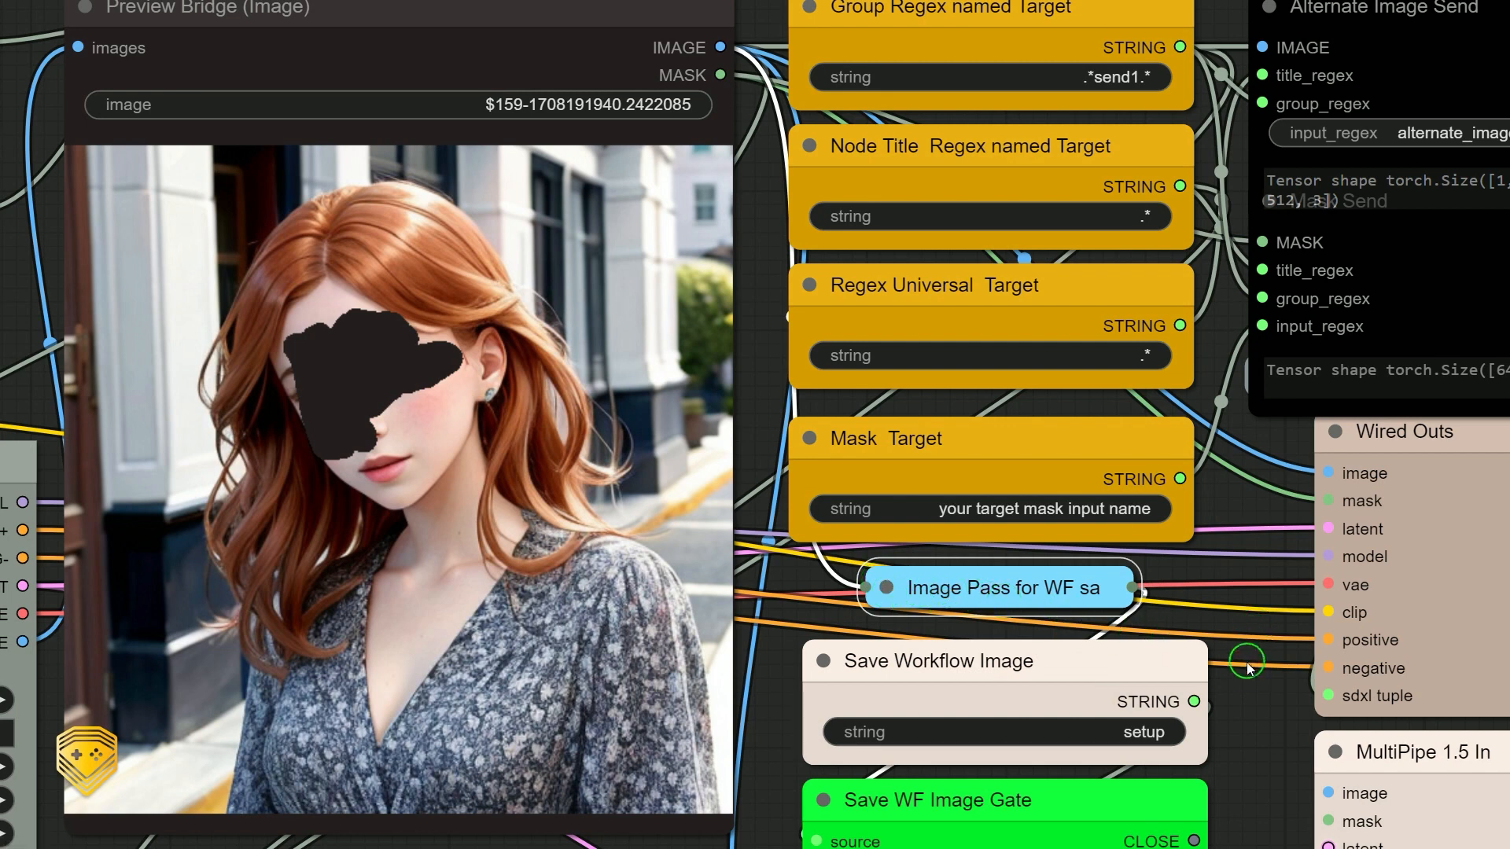
# - Examine the Save Workflow Image, Save WF Image Gate, name concat, image size and MultiPipe nodes of the sampler group
pyautogui.moveTo(1258, 712); pyautogui.dragTo(1186, 461)
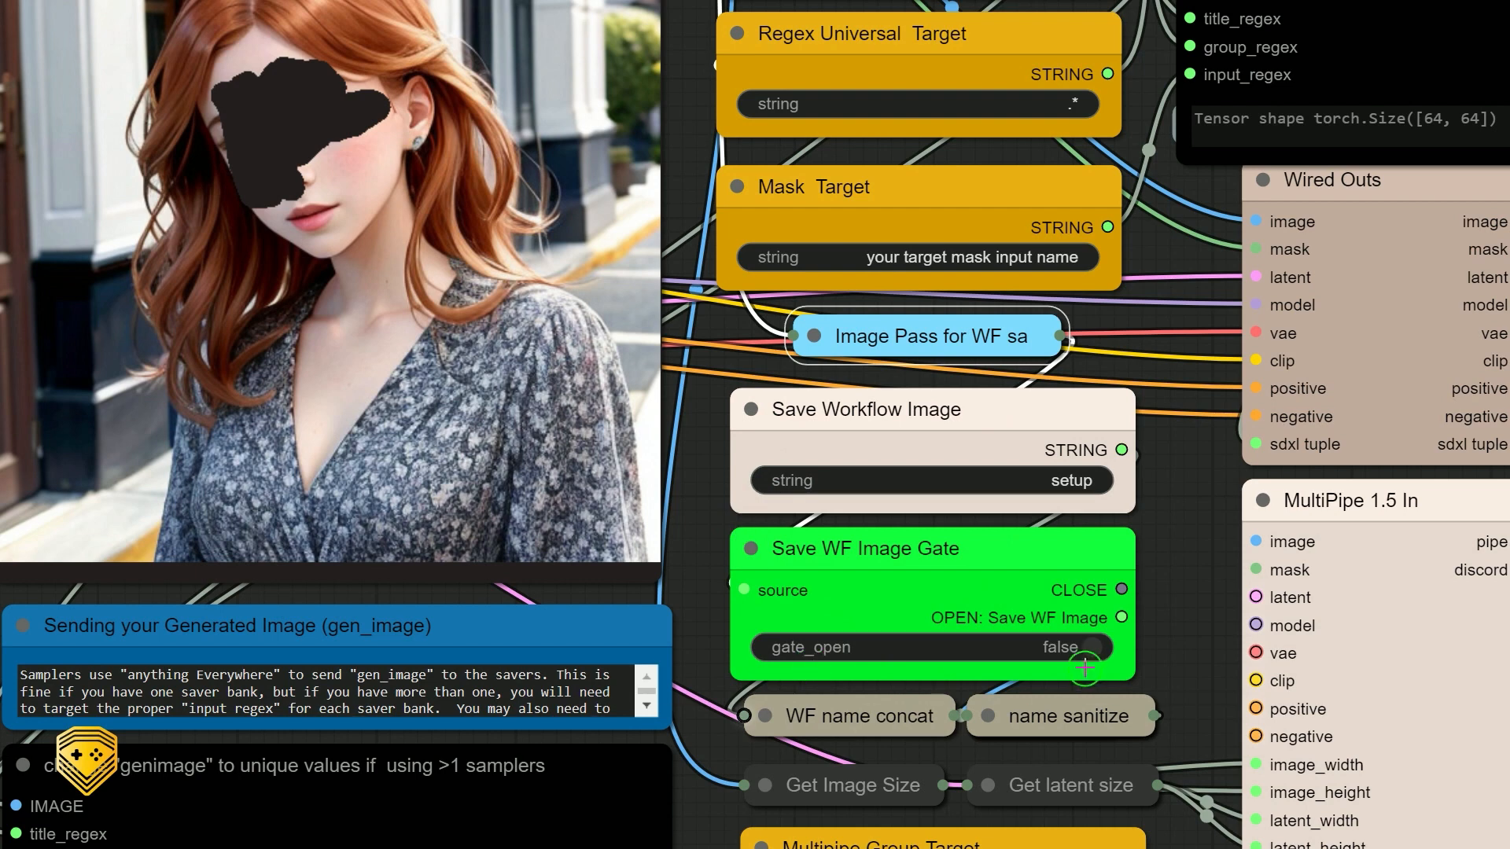
pyautogui.scroll(-2, 942, 421)
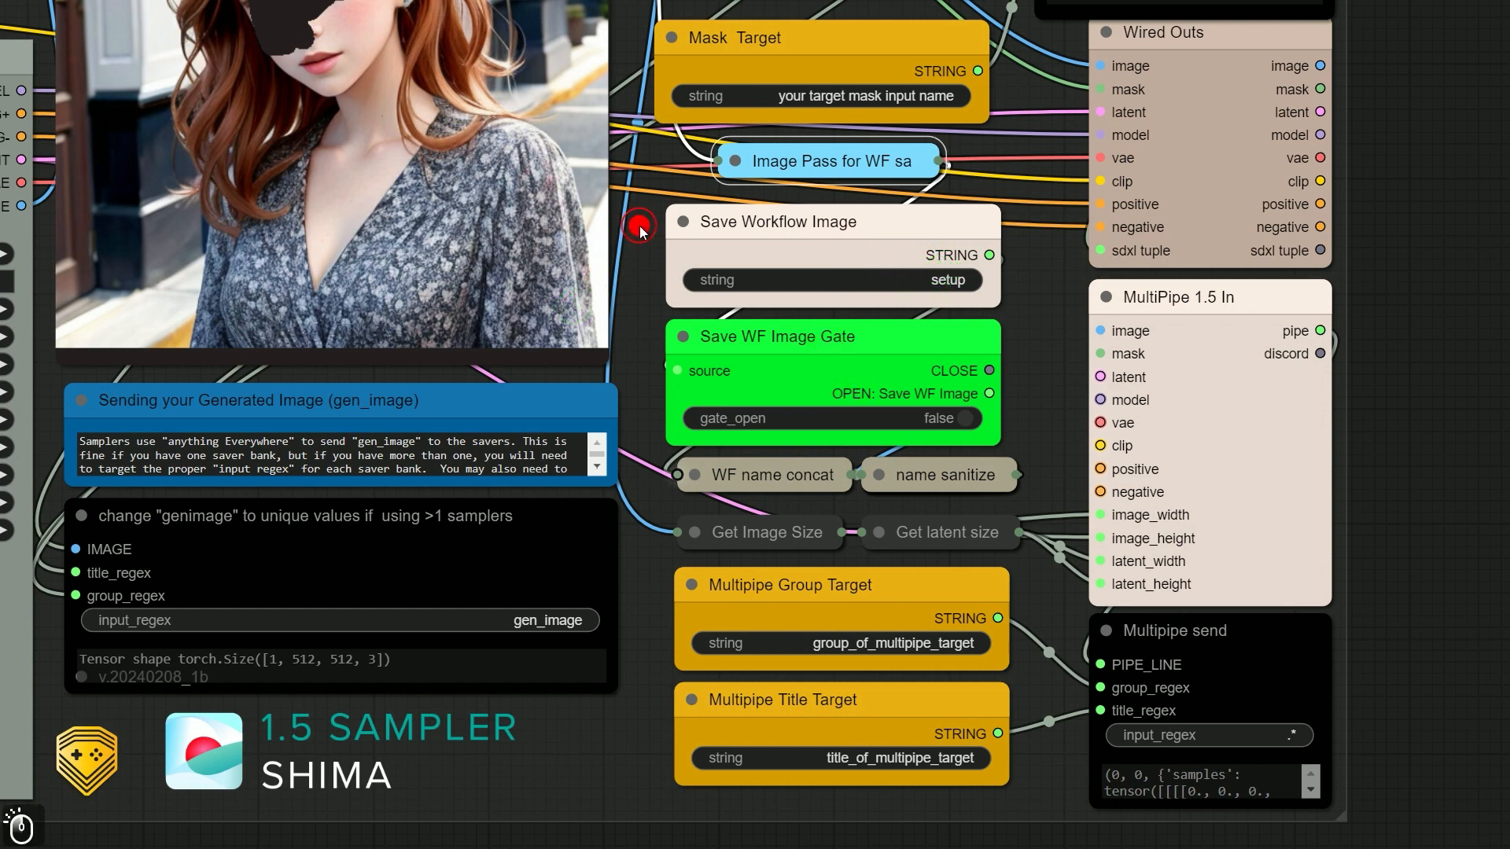
pyautogui.moveTo(638, 226); pyautogui.dragTo(818, 507)
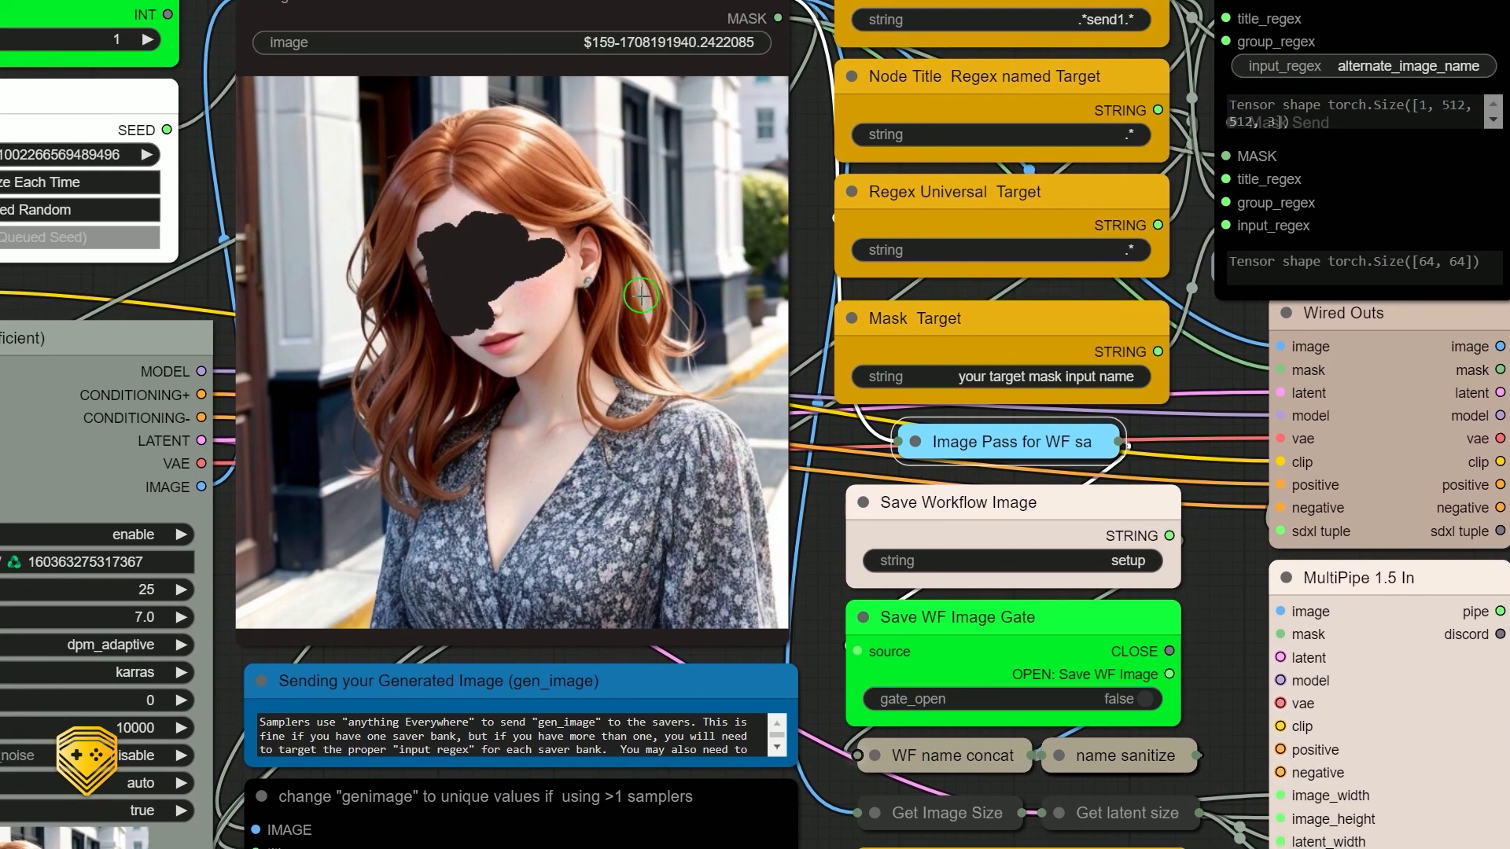
pyautogui.moveTo(819, 617); pyautogui.dragTo(630, 371)
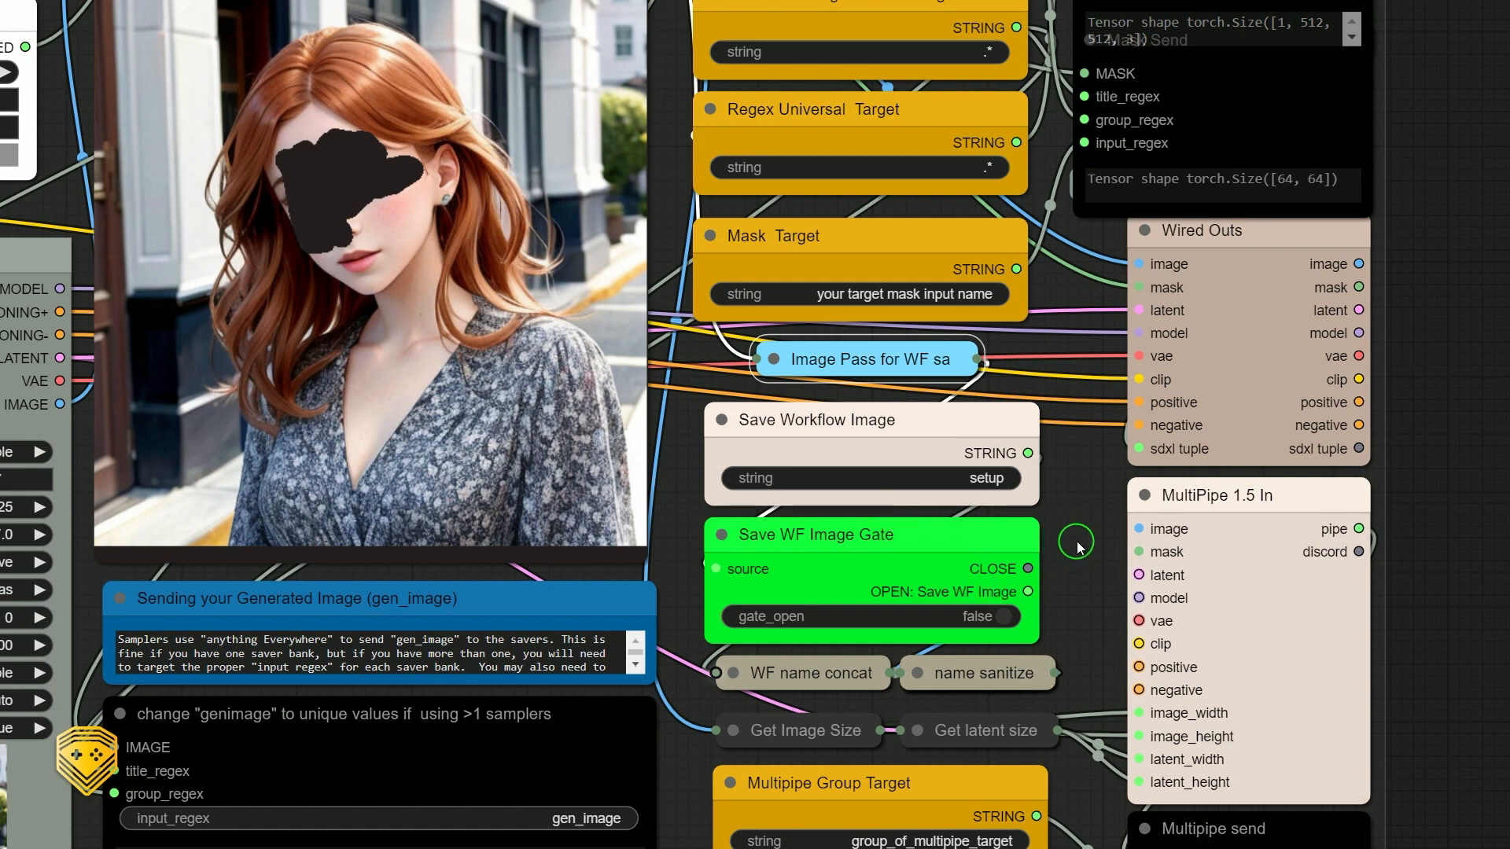
pyautogui.scroll(-1, 1075, 539)
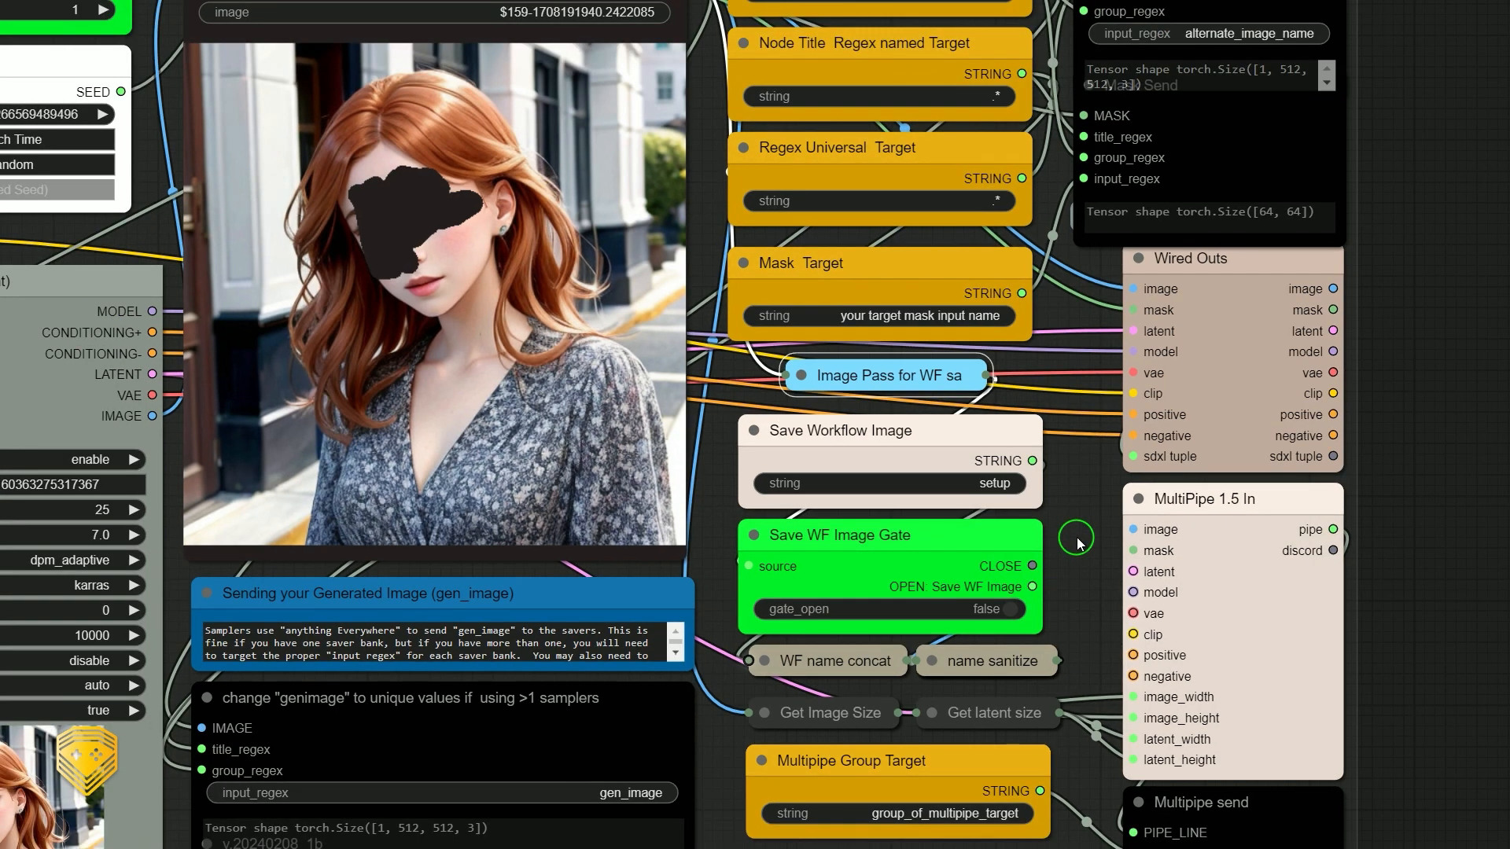
pyautogui.scroll(-5, 1077, 541)
pyautogui.moveTo(378, 482); pyautogui.dragTo(1472, 368)
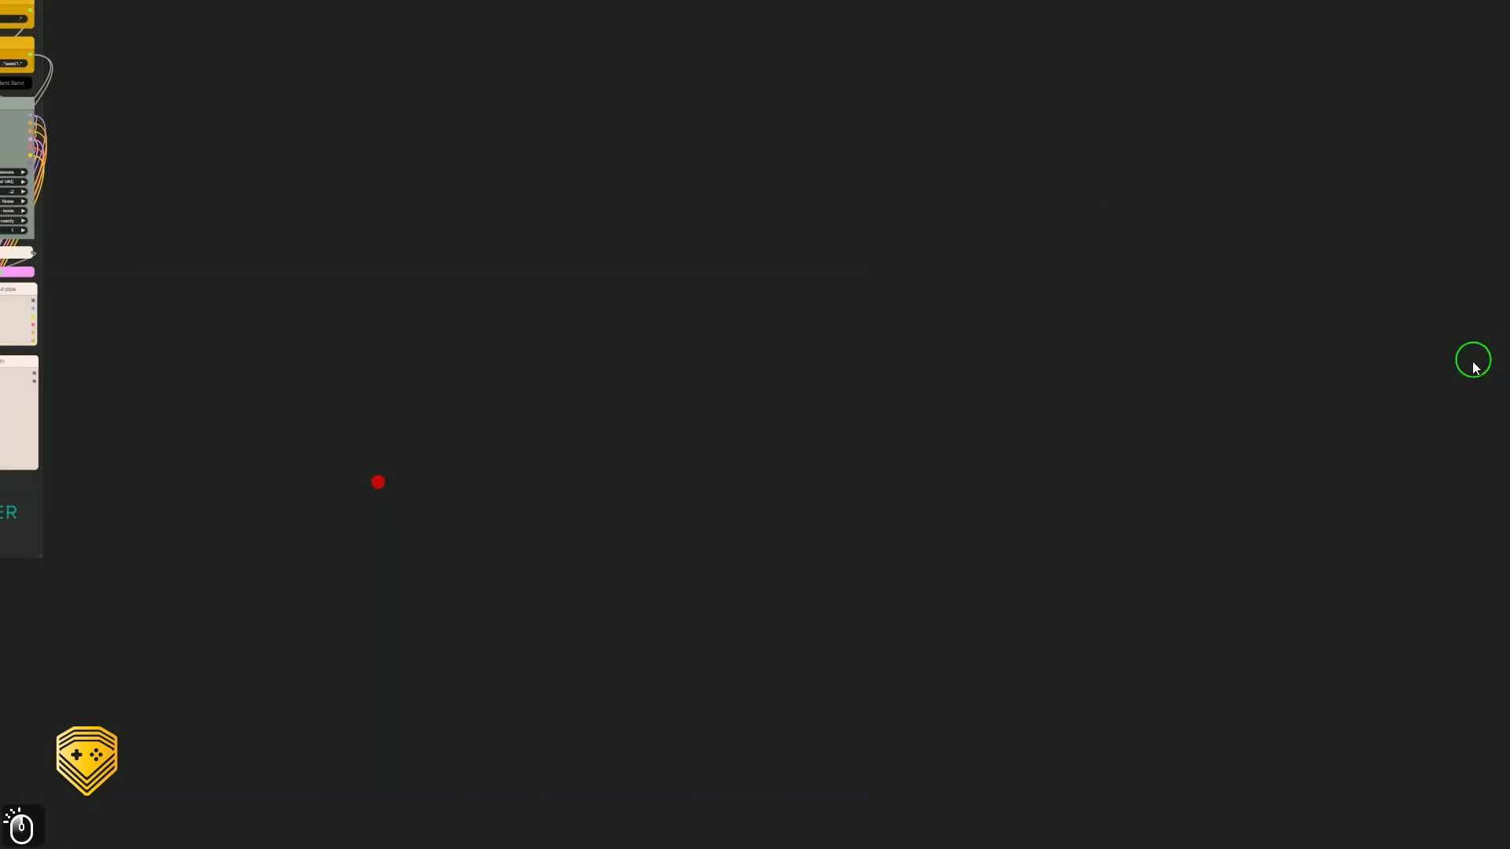
# - Examine the SD version and SD15 Size constants of the 1.5 Loader group and the send nodes they feed
pyautogui.moveTo(370, 448); pyautogui.dragTo(1355, 543)
pyautogui.scroll(10, 687, 653)
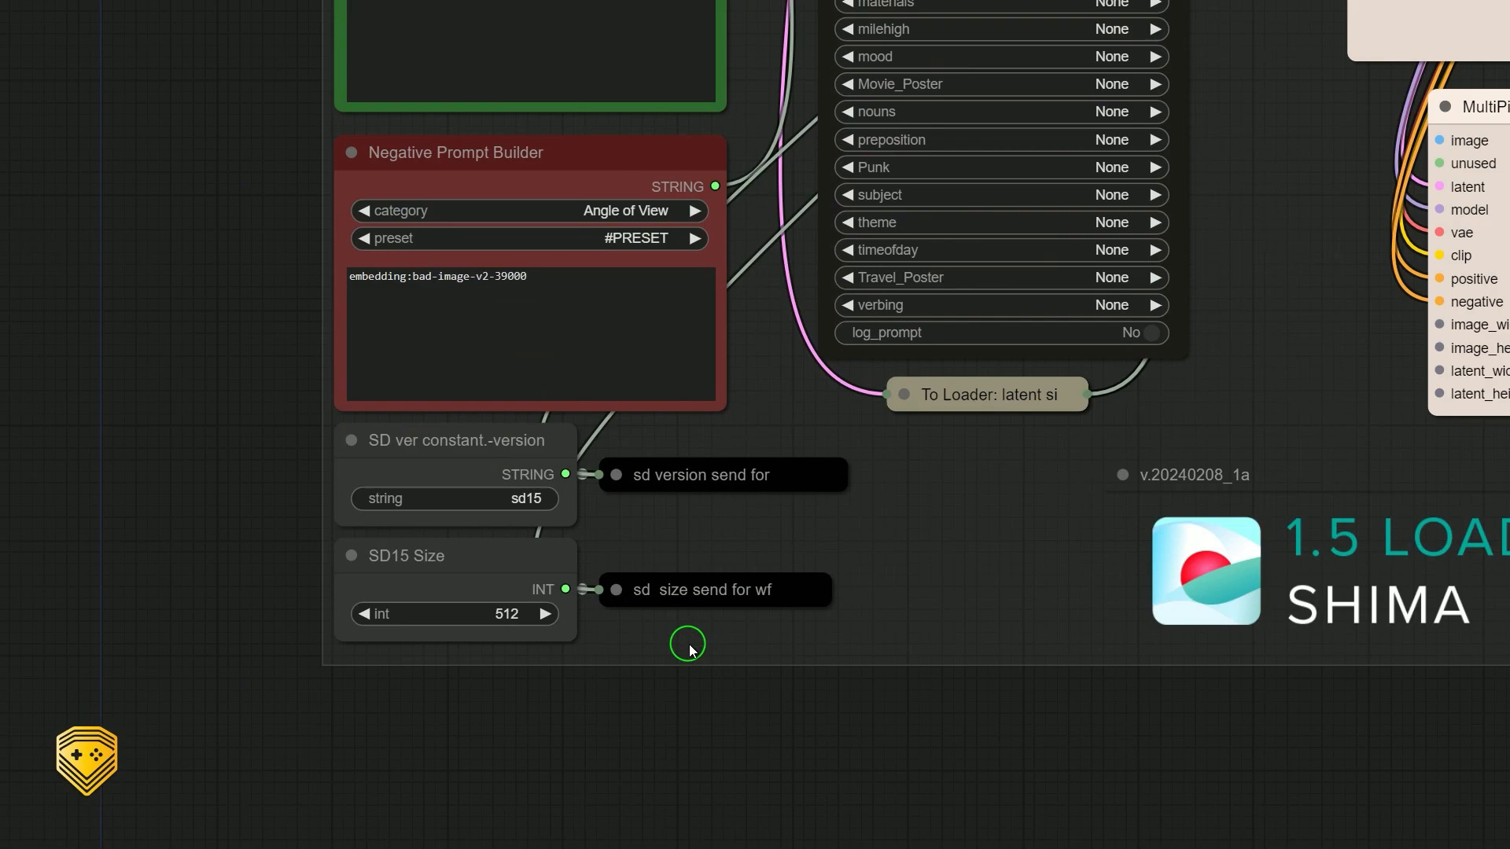
pyautogui.scroll(4, 687, 645)
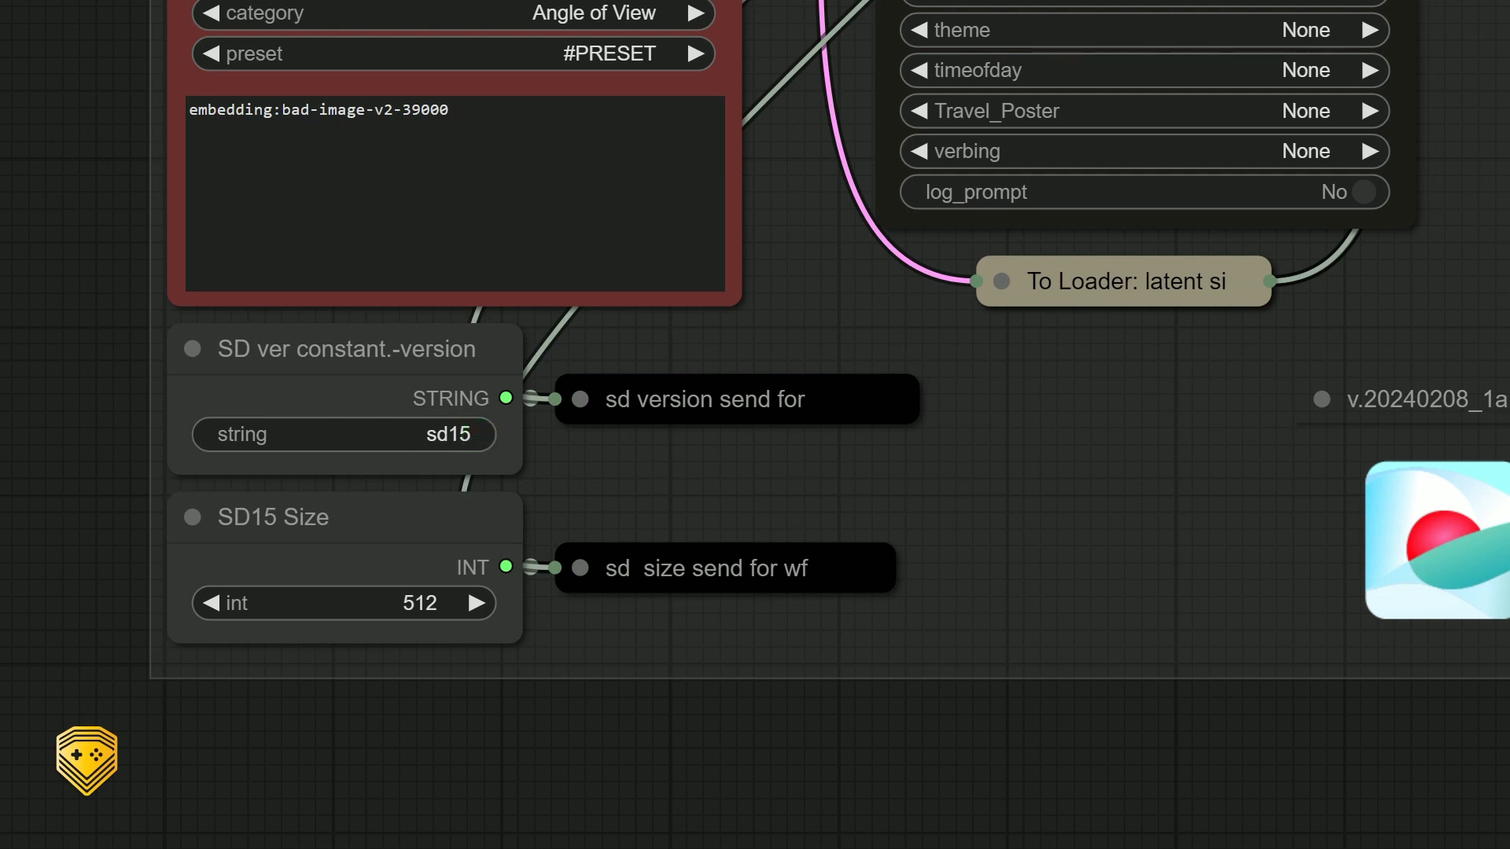
pyautogui.scroll(-2, 1397, 727)
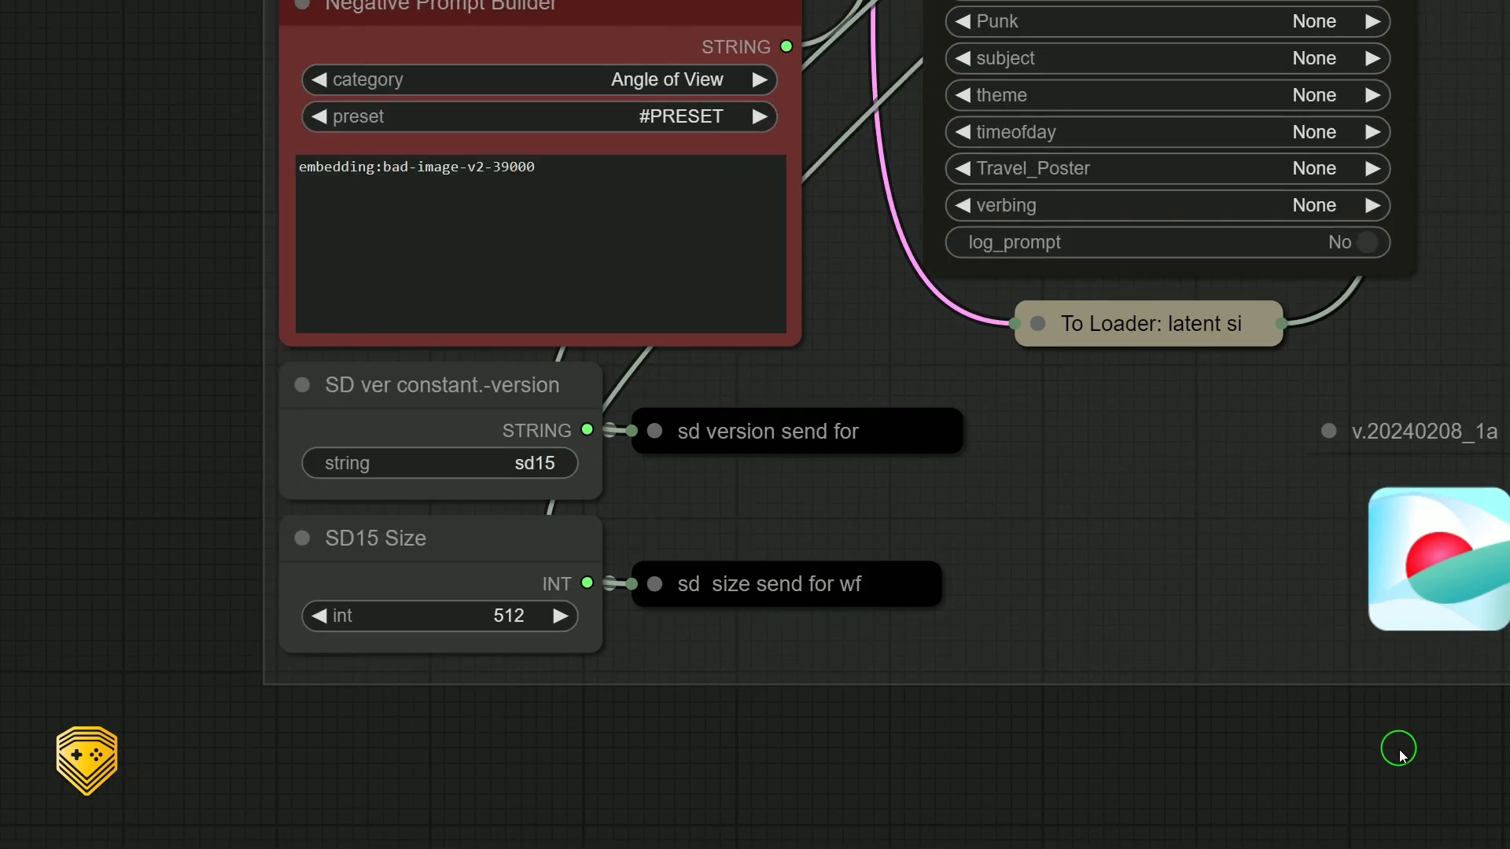
pyautogui.moveTo(1358, 809); pyautogui.dragTo(959, 829)
pyautogui.scroll(-2, 958, 825)
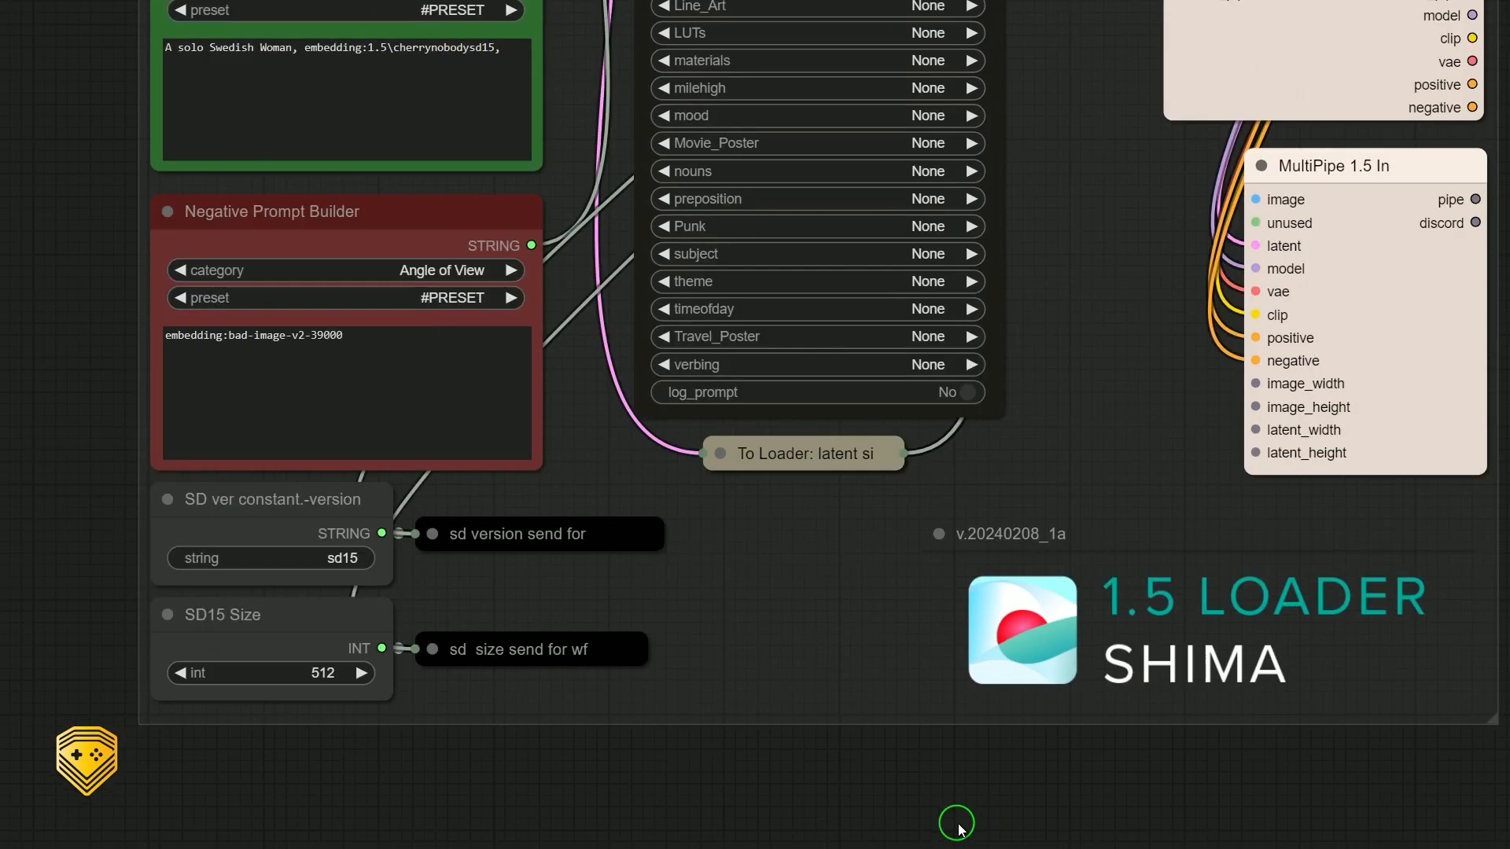
pyautogui.scroll(3, 958, 825)
pyautogui.scroll(-4, 961, 822)
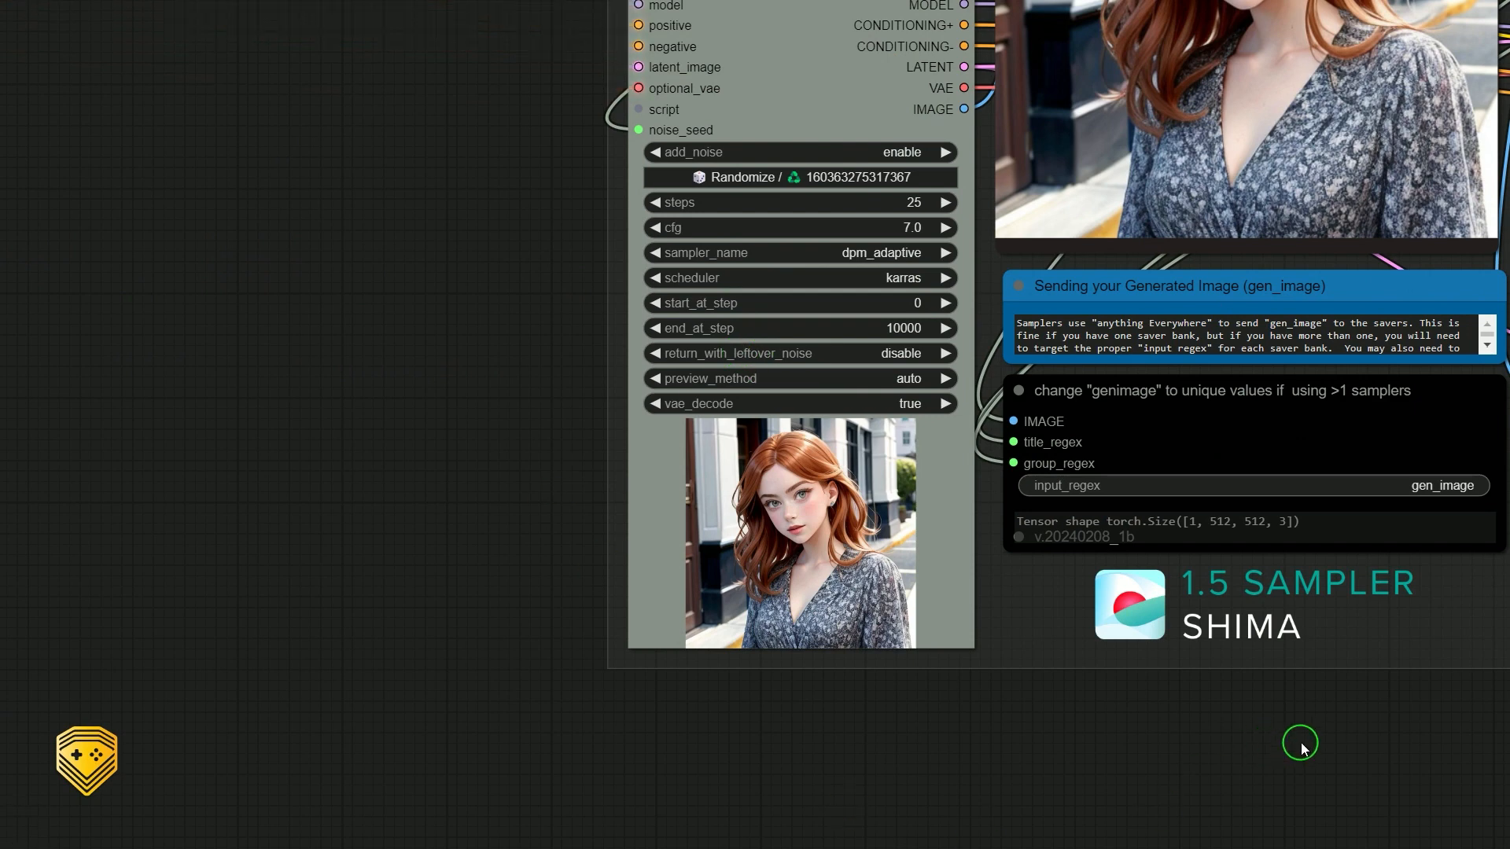
# - Enable workflow image saving in the sampler group by setting gate_open of the Save WF Image Gate node to true
pyautogui.moveTo(1301, 744); pyautogui.dragTo(528, 824)
pyautogui.scroll(4, 1073, 389)
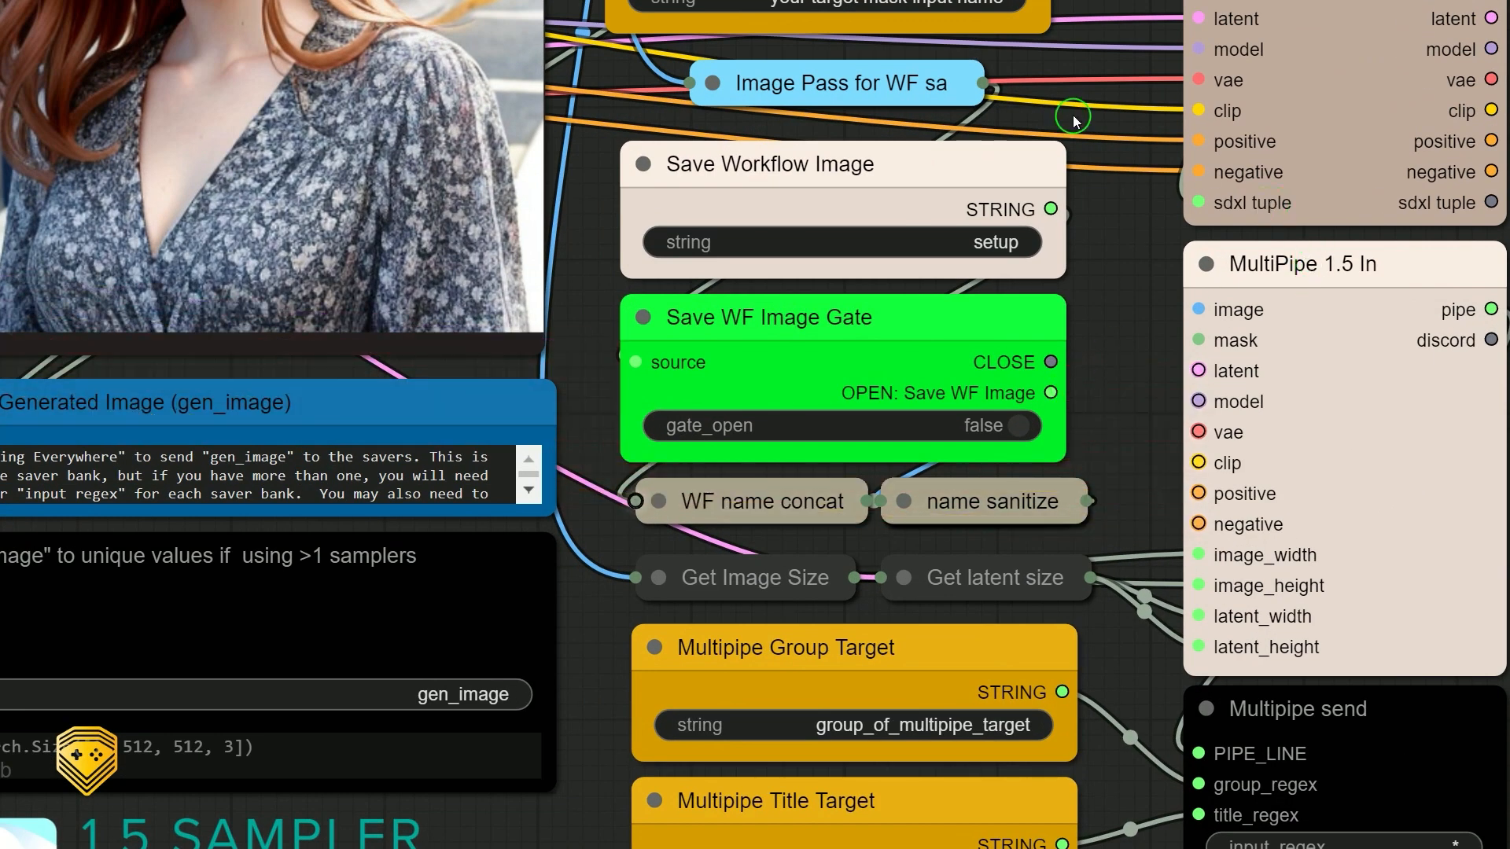
pyautogui.click(1017, 433)
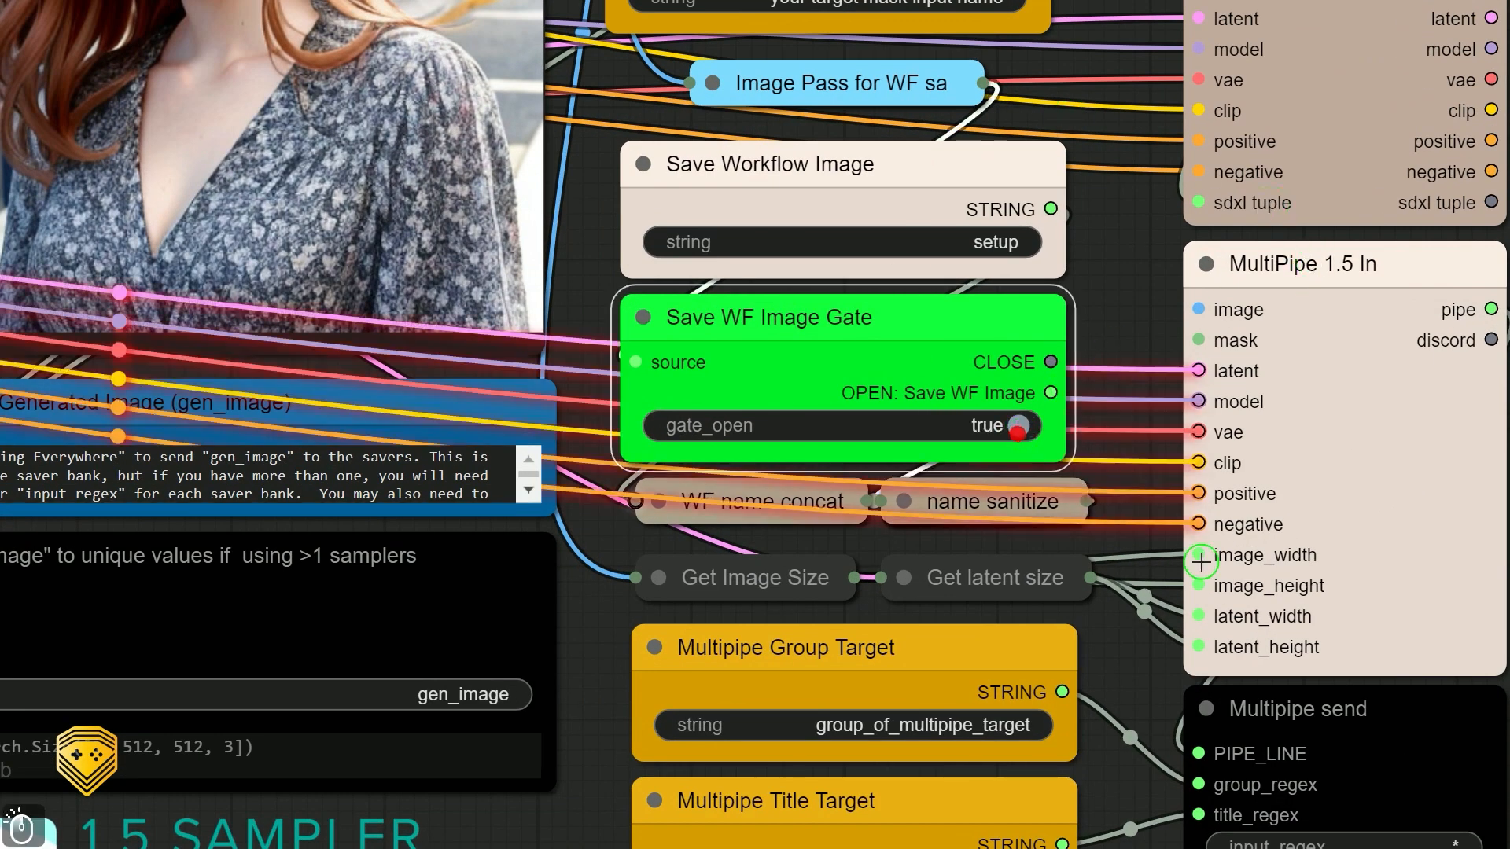
pyautogui.scroll(-2, 1112, 295)
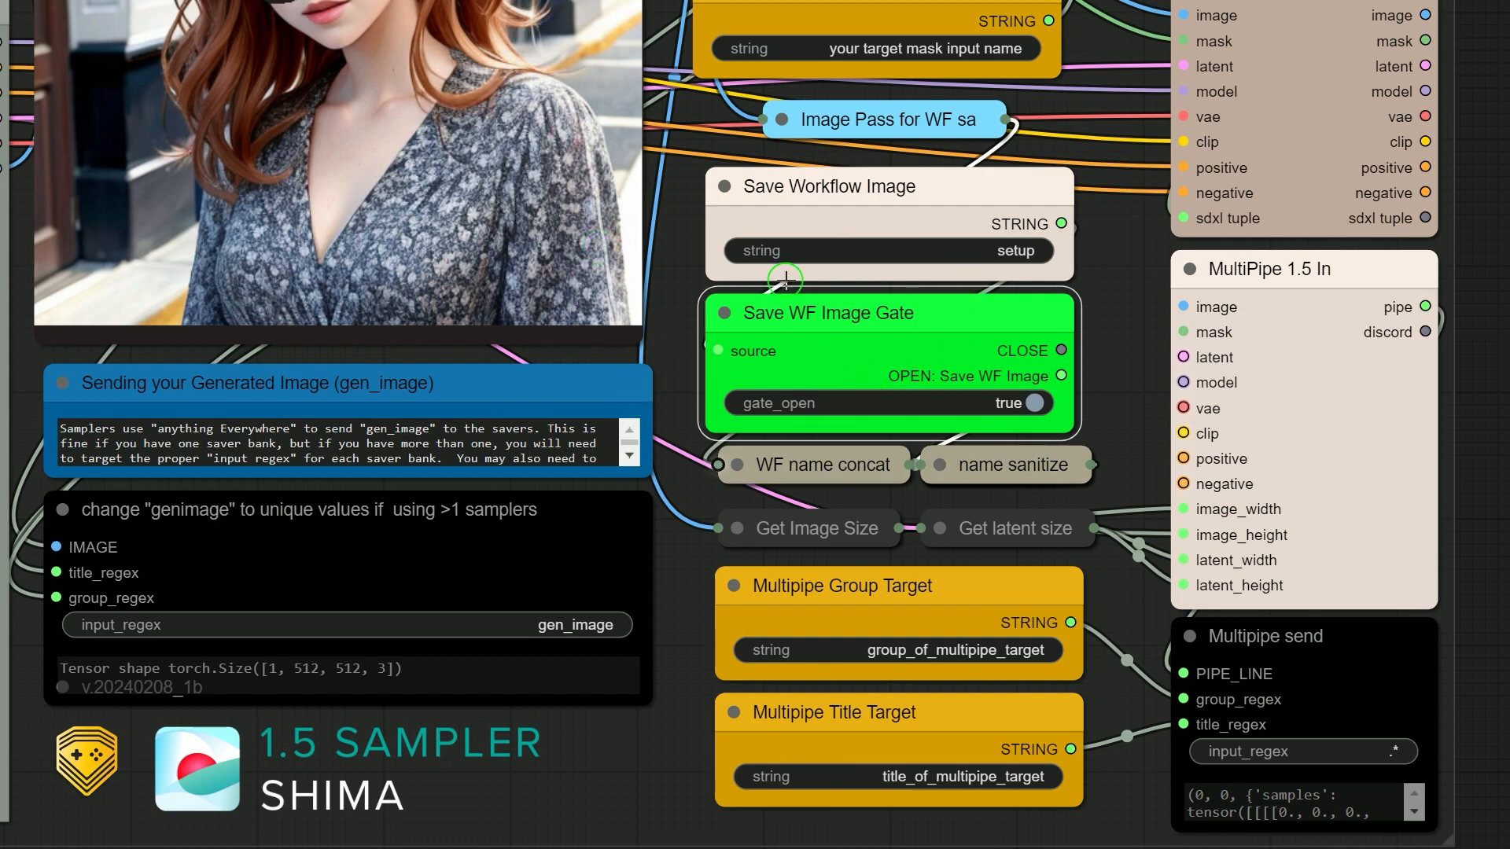
pyautogui.moveTo(681, 276); pyautogui.dragTo(804, 664)
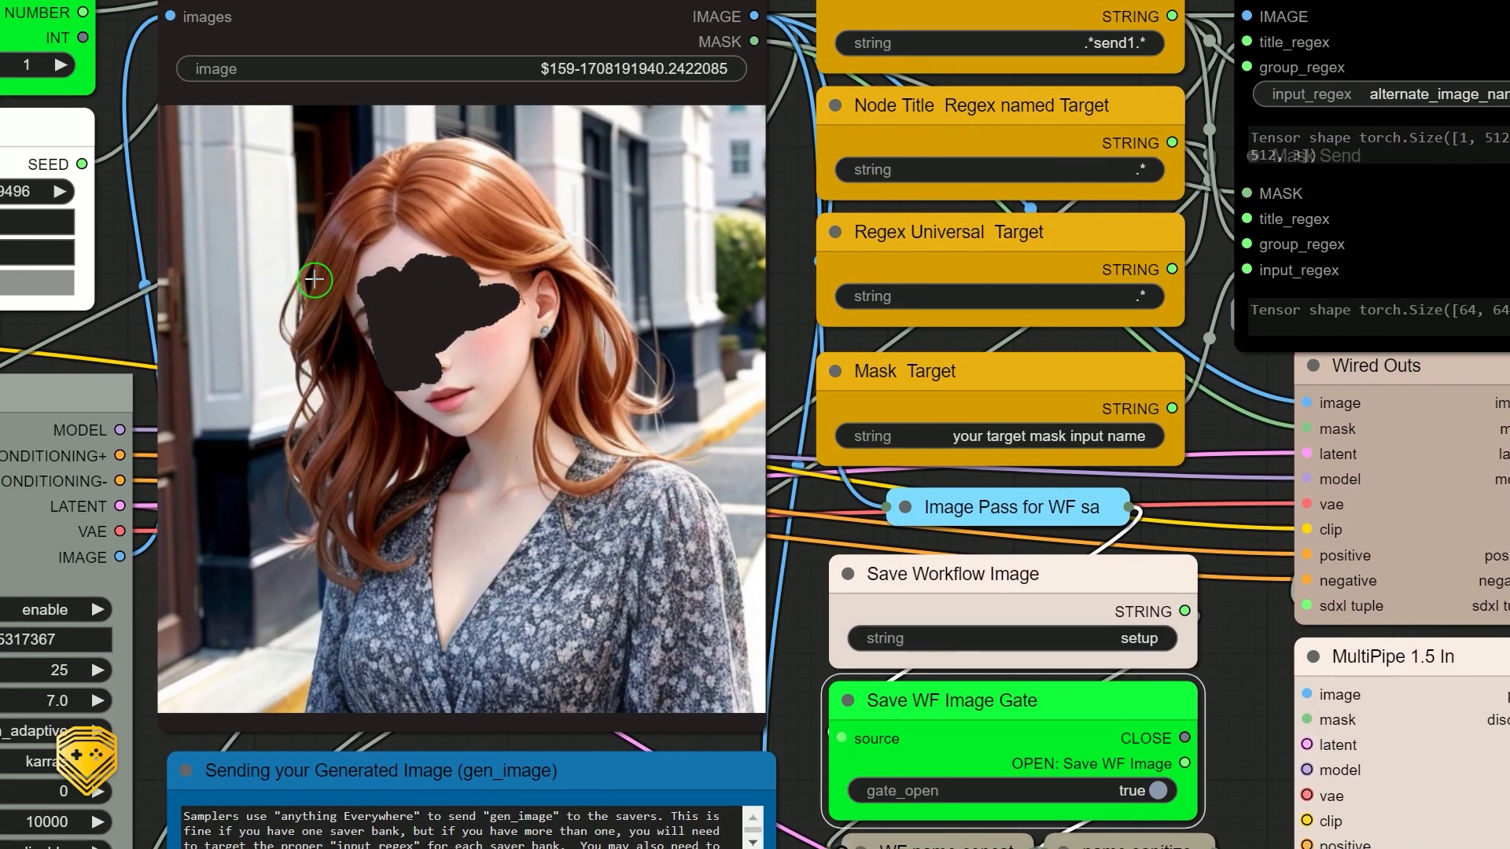
pyautogui.moveTo(798, 736); pyautogui.dragTo(724, 404)
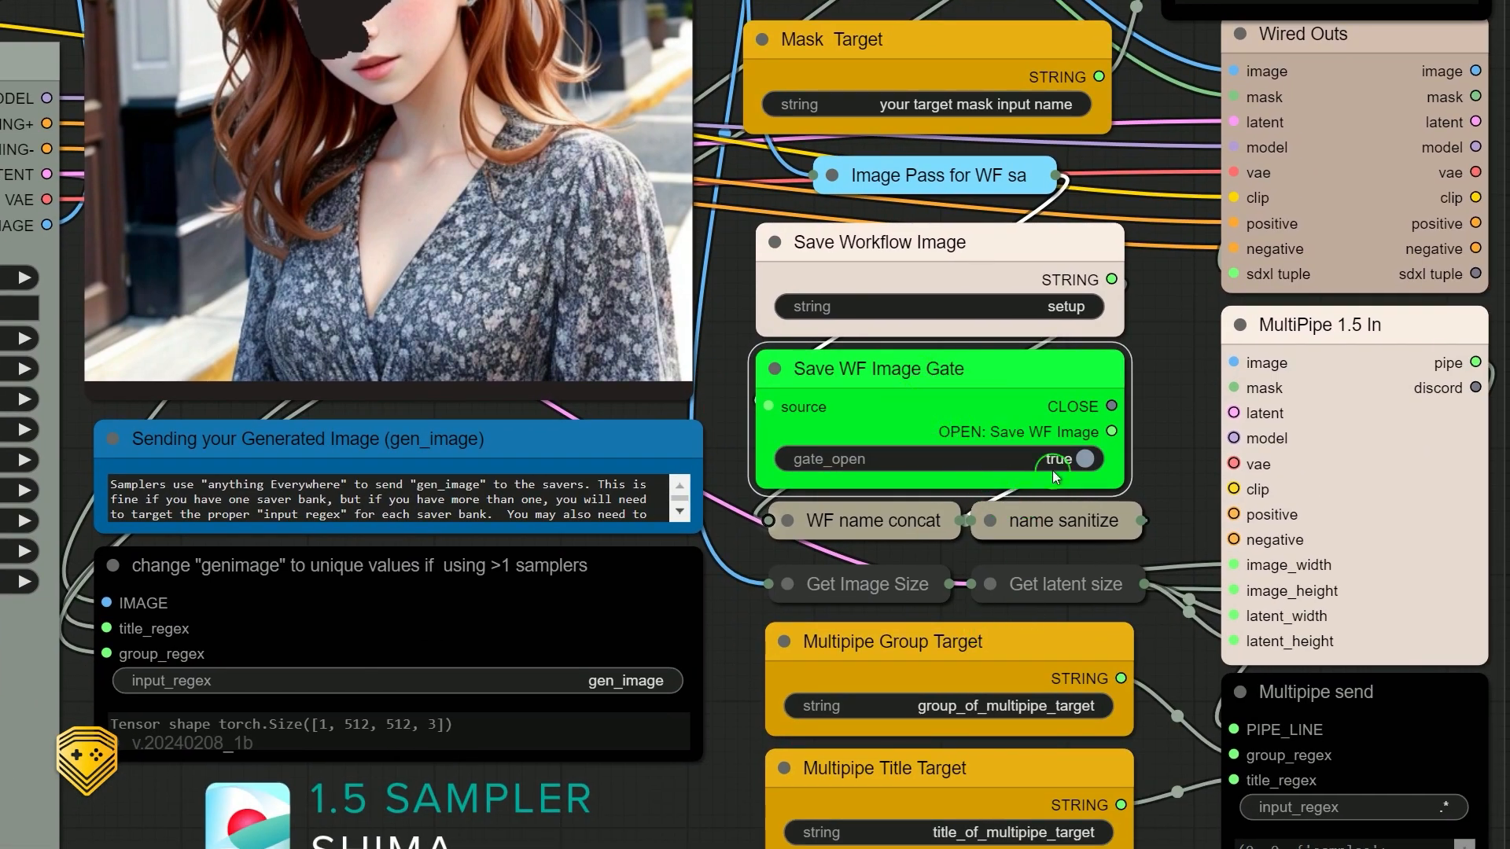
# - Set the string of the Save Workflow Image node to "tutorial"
pyautogui.click(1087, 309)
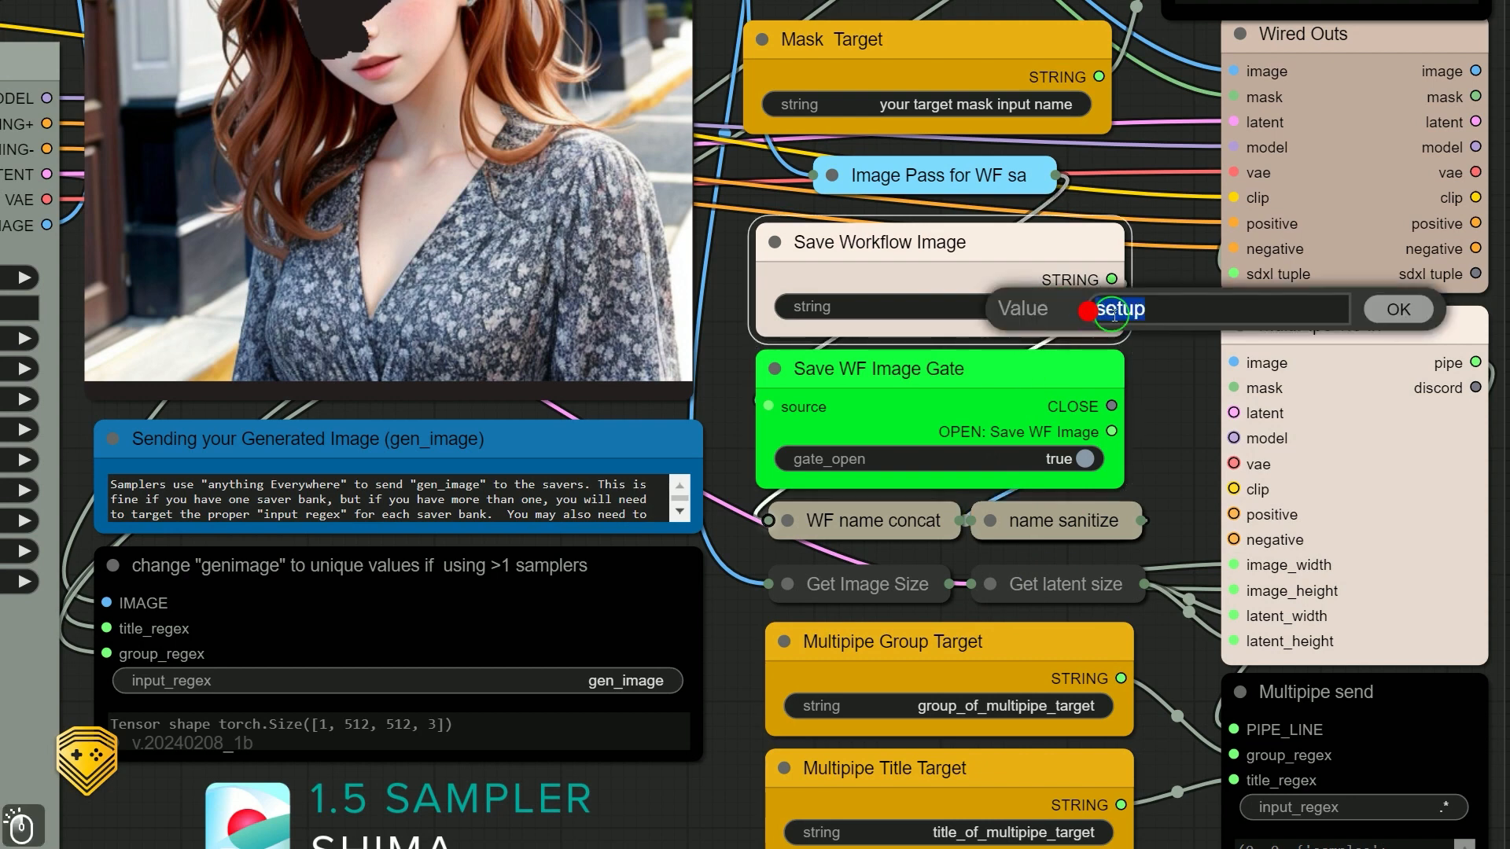
pyautogui.write('tutorial')
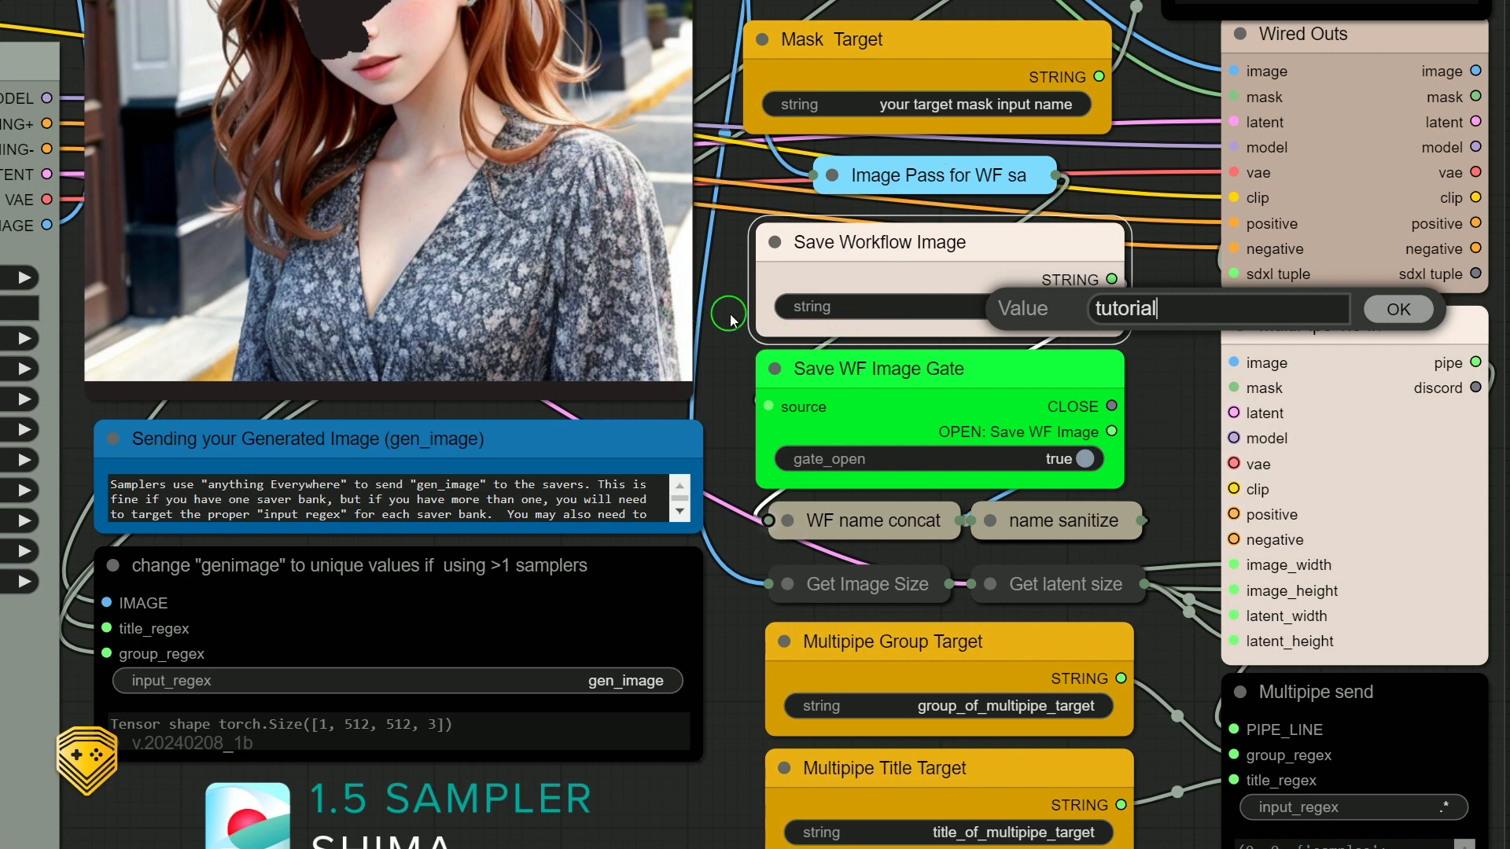
pyautogui.moveTo(729, 314); pyautogui.dragTo(790, 566)
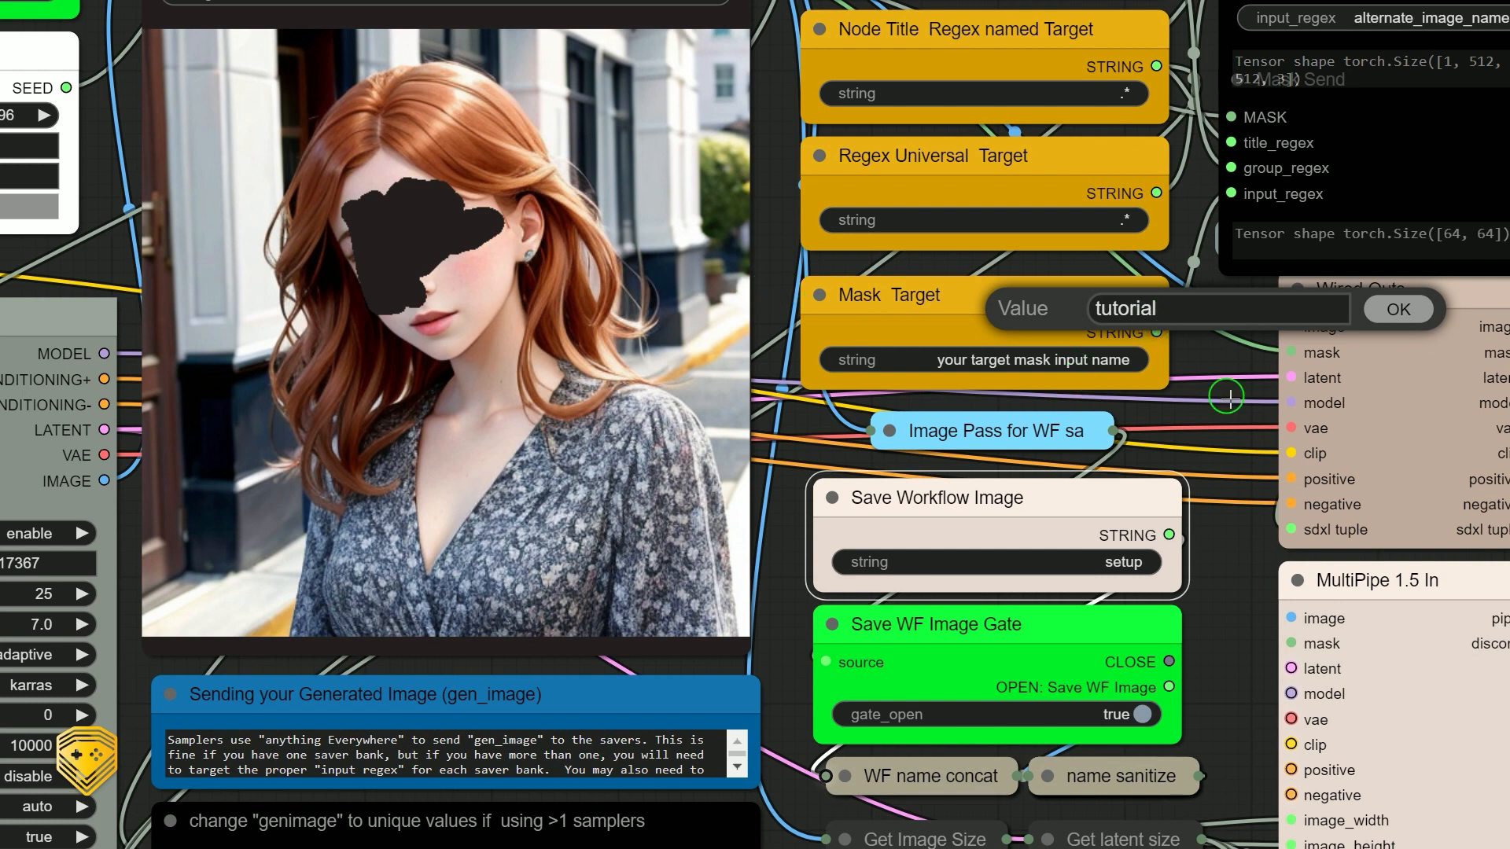
pyautogui.press('Return')
pyautogui.moveTo(1231, 705); pyautogui.dragTo(1249, 434)
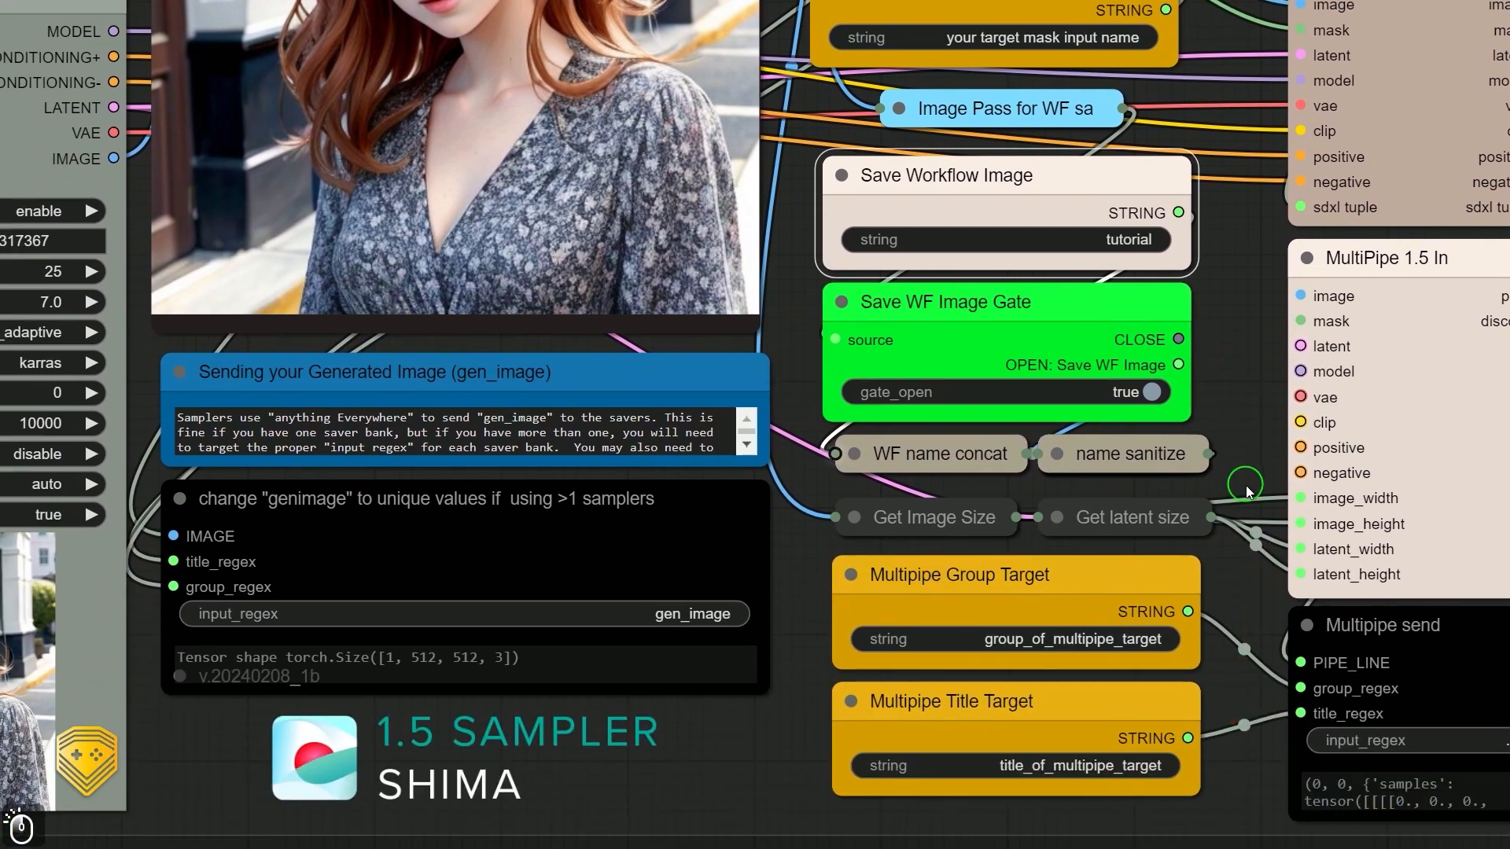
# - Add a MultiPipe 1.5 Out node on the empty canvas beside the sampler group's MultiPipe 1.5 In node
pyautogui.moveTo(1244, 693); pyautogui.dragTo(949, 595)
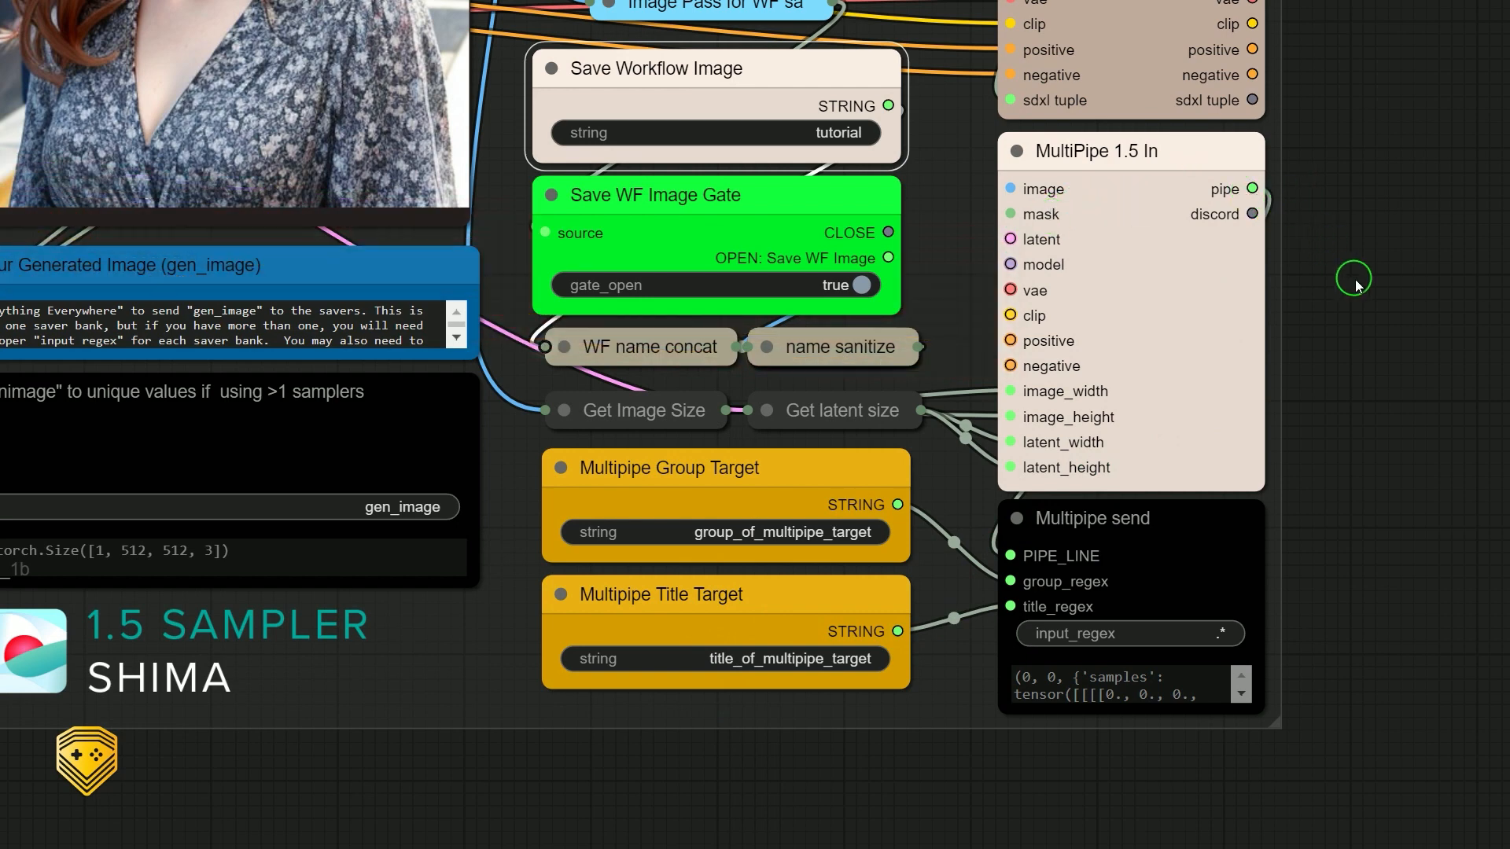
pyautogui.moveTo(1426, 360); pyautogui.dragTo(1061, 438)
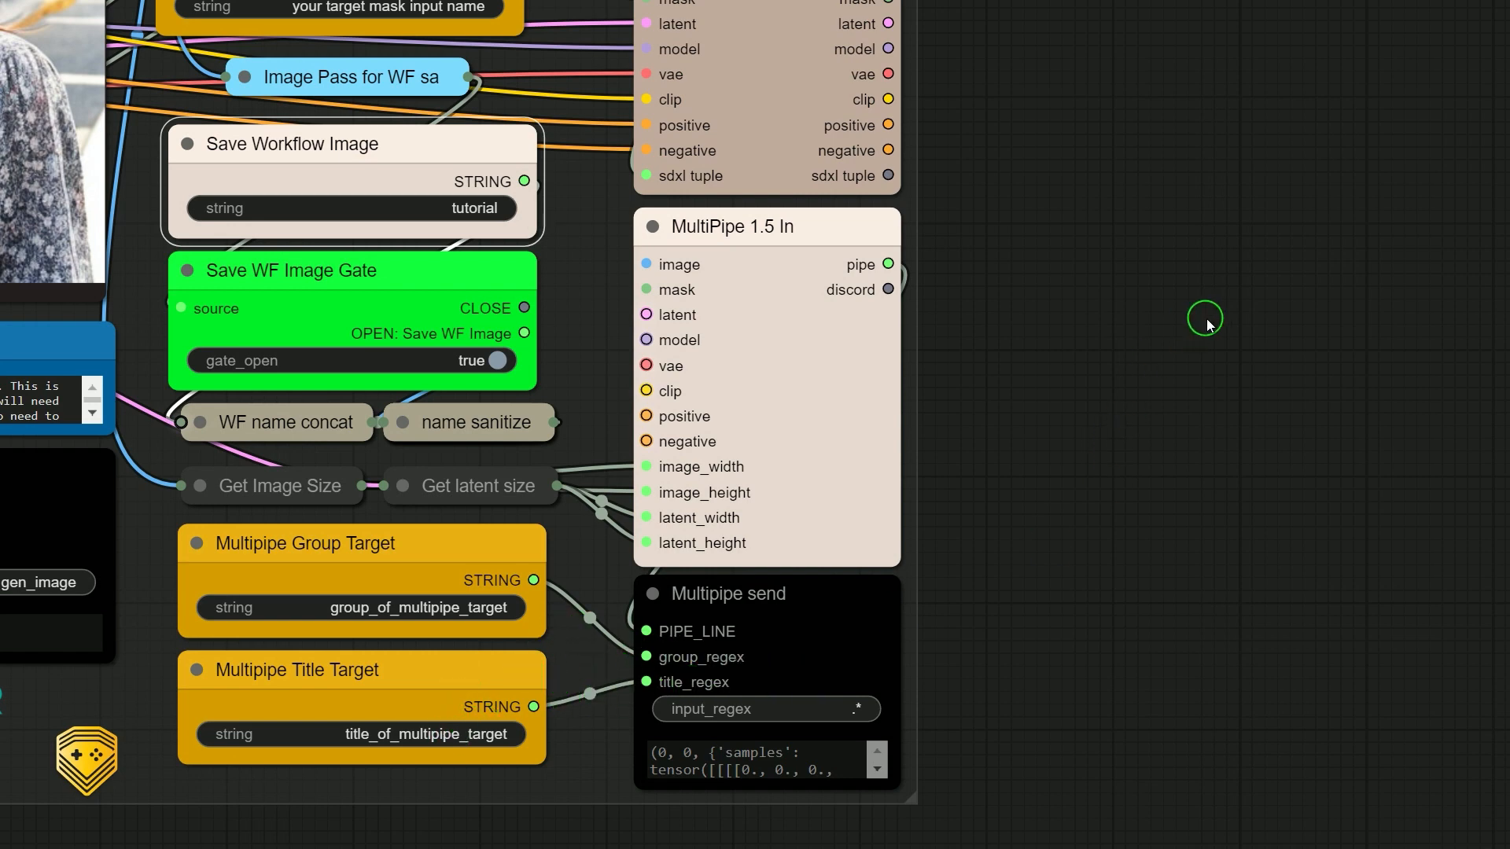
pyautogui.scroll(-5, 1177, 387)
pyautogui.moveTo(1247, 368); pyautogui.dragTo(832, 402)
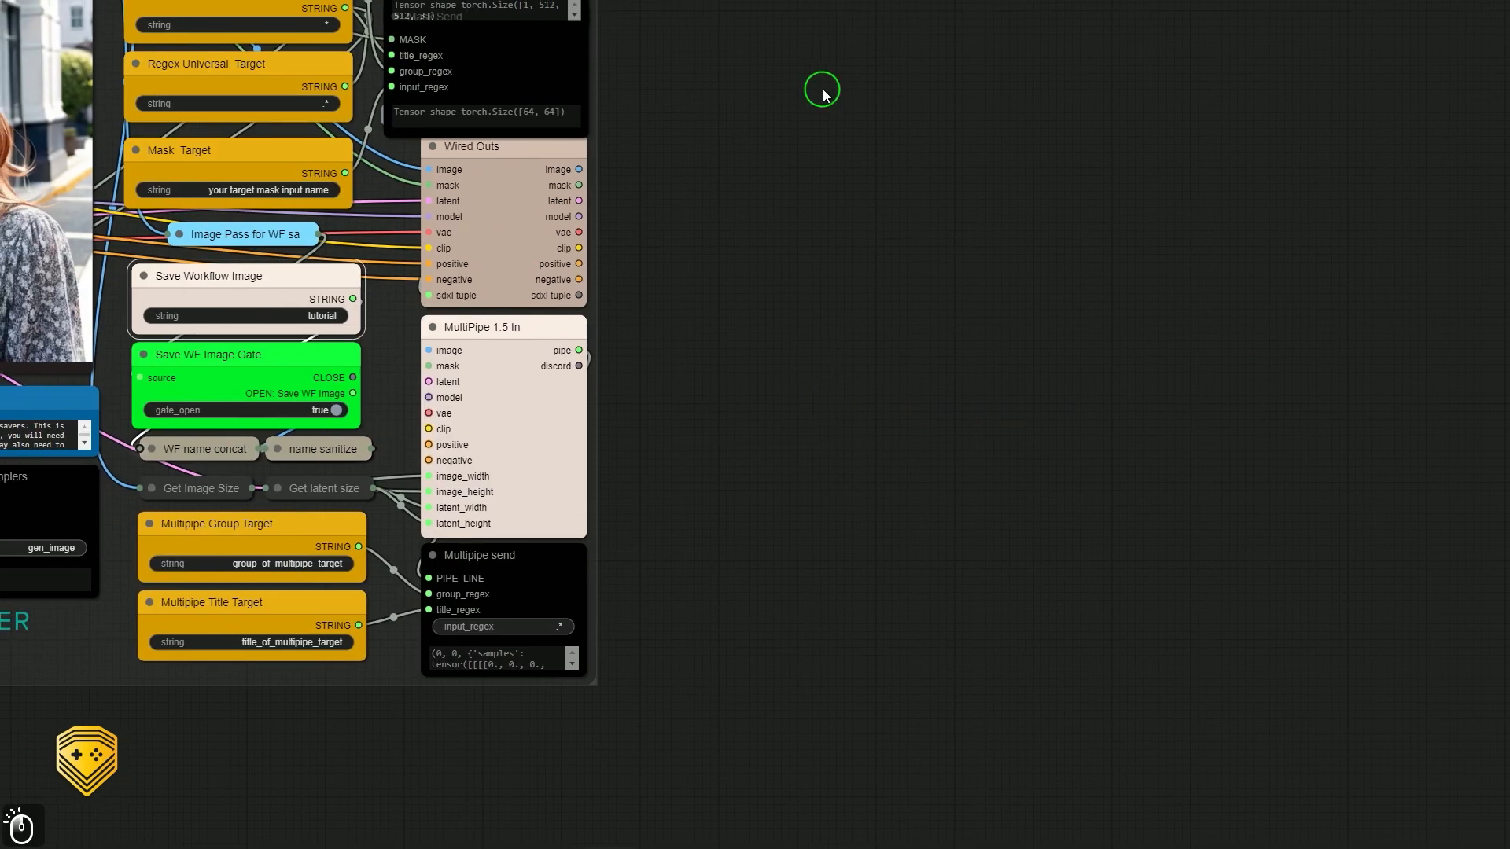
pyautogui.rightClick(822, 94)
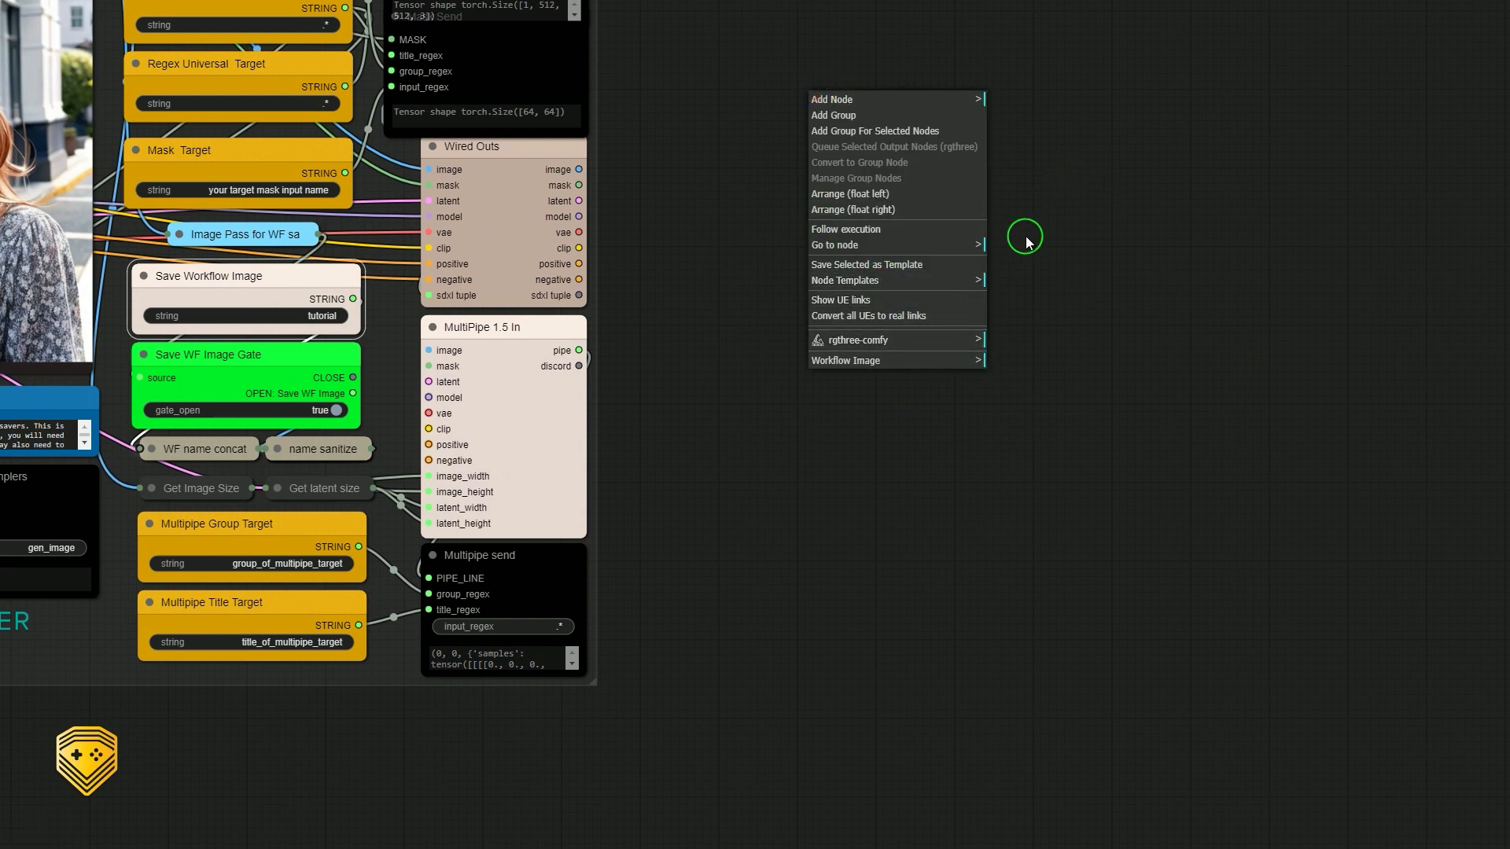
pyautogui.doubleClick(731, 340)
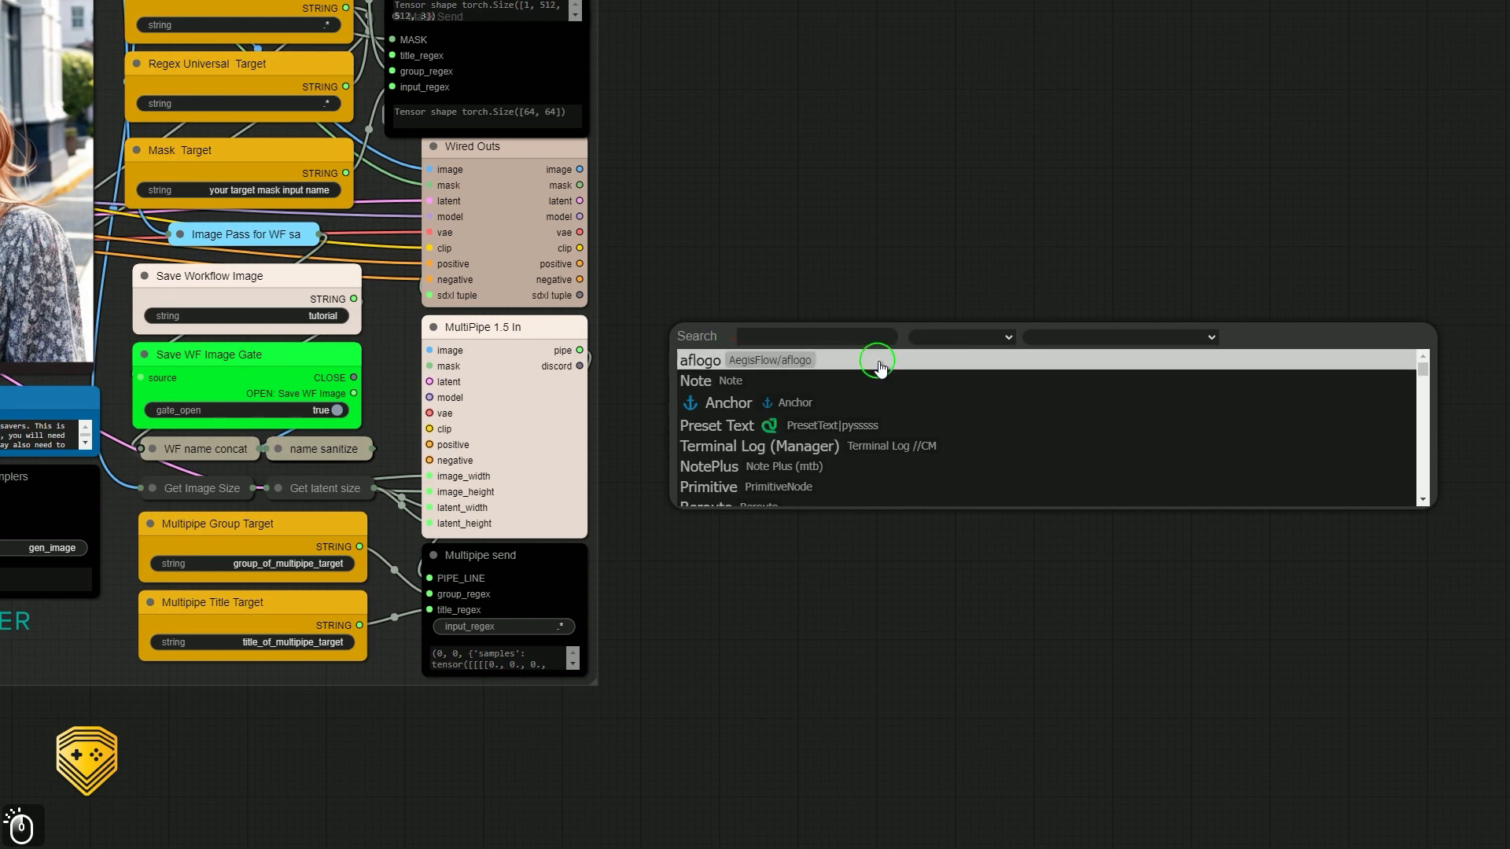
pyautogui.write('multi')
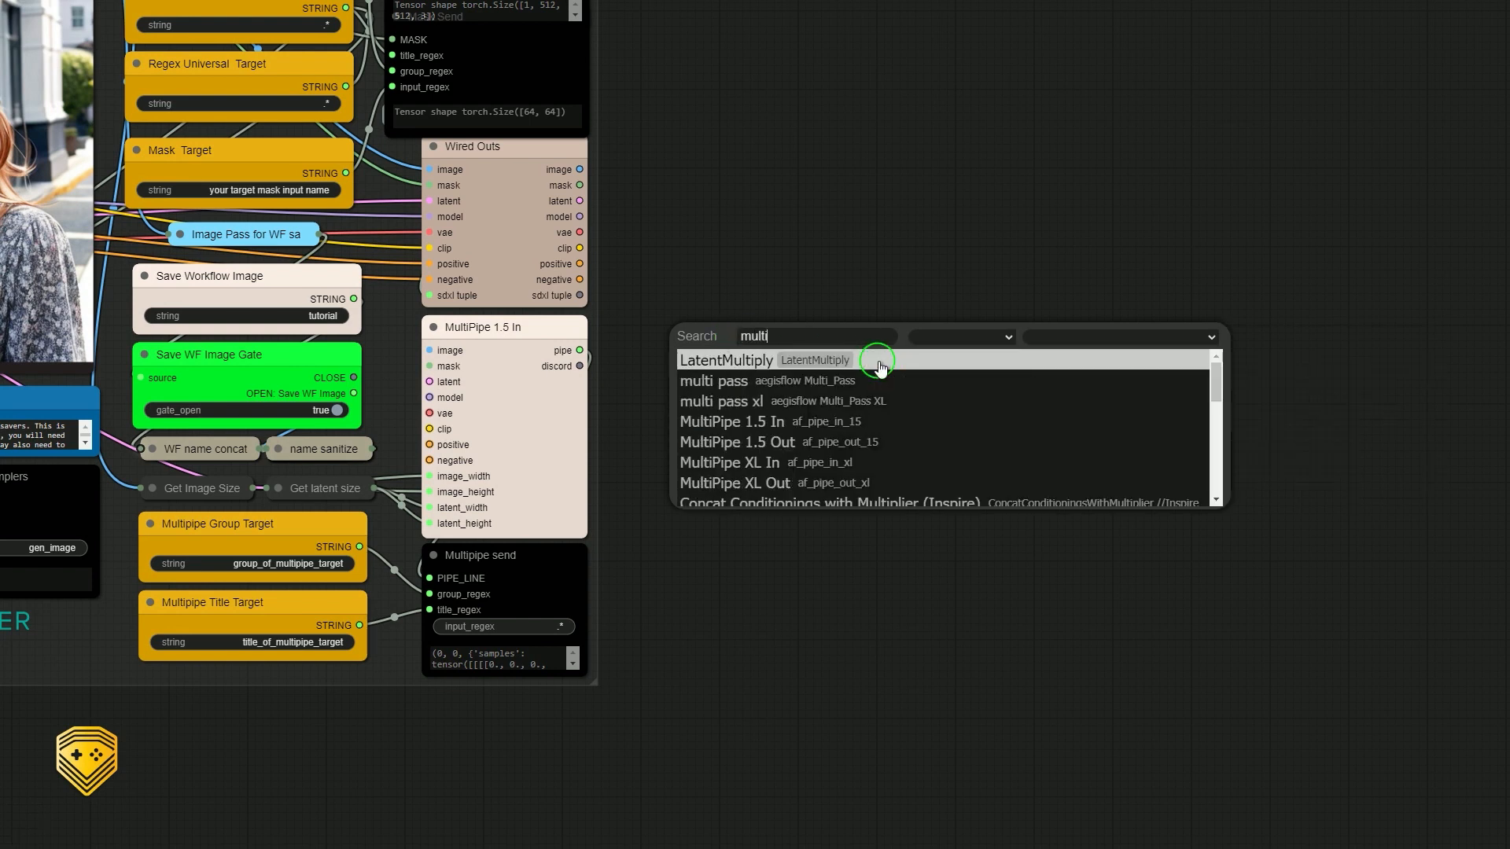
pyautogui.press('Down')
pyautogui.press('Down')
pyautogui.press('Down')
pyautogui.press('Down')
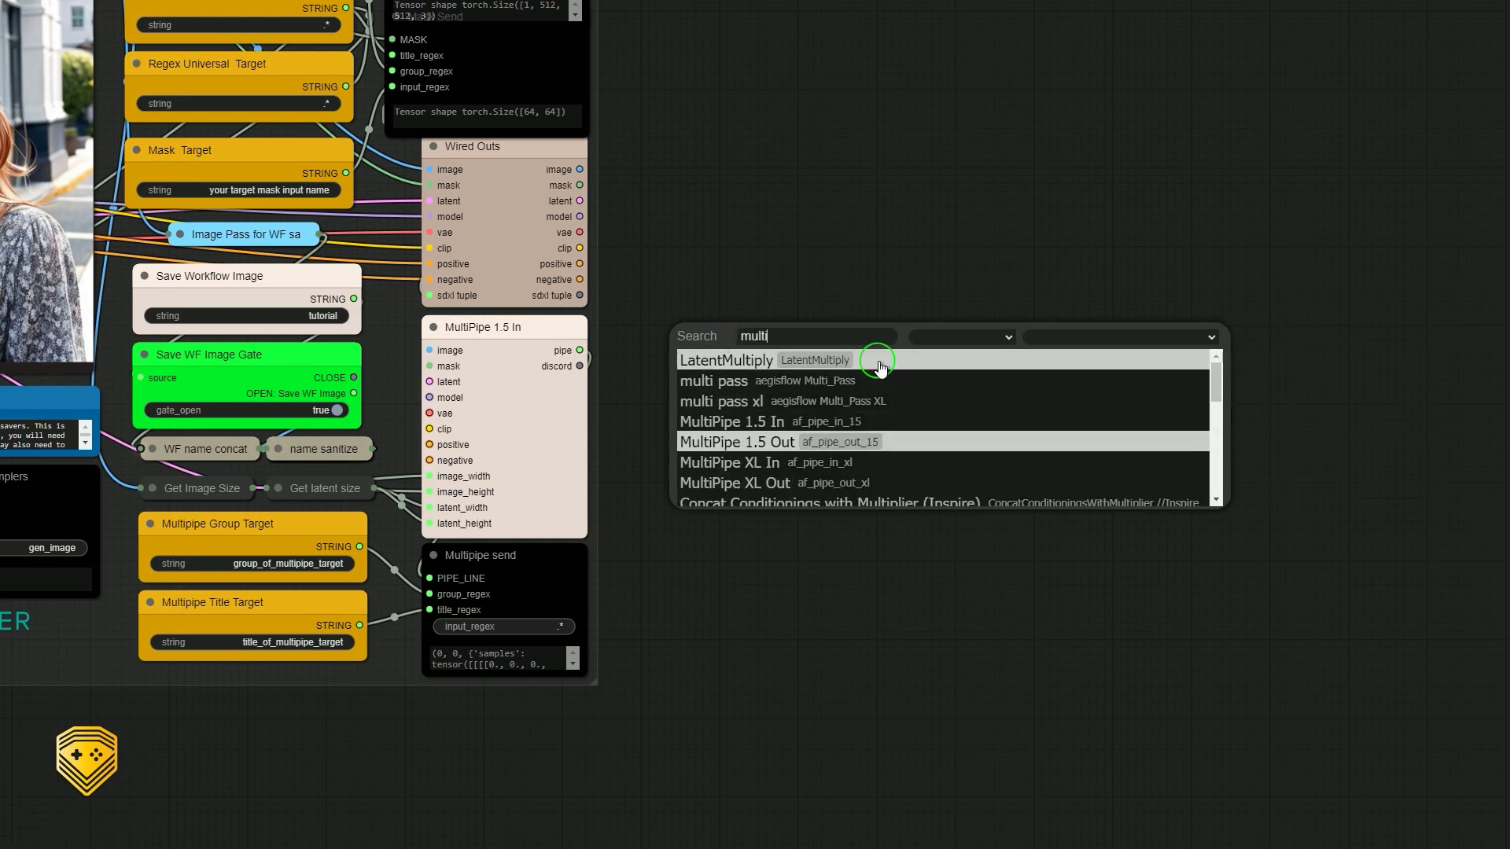
pyautogui.press('Return')
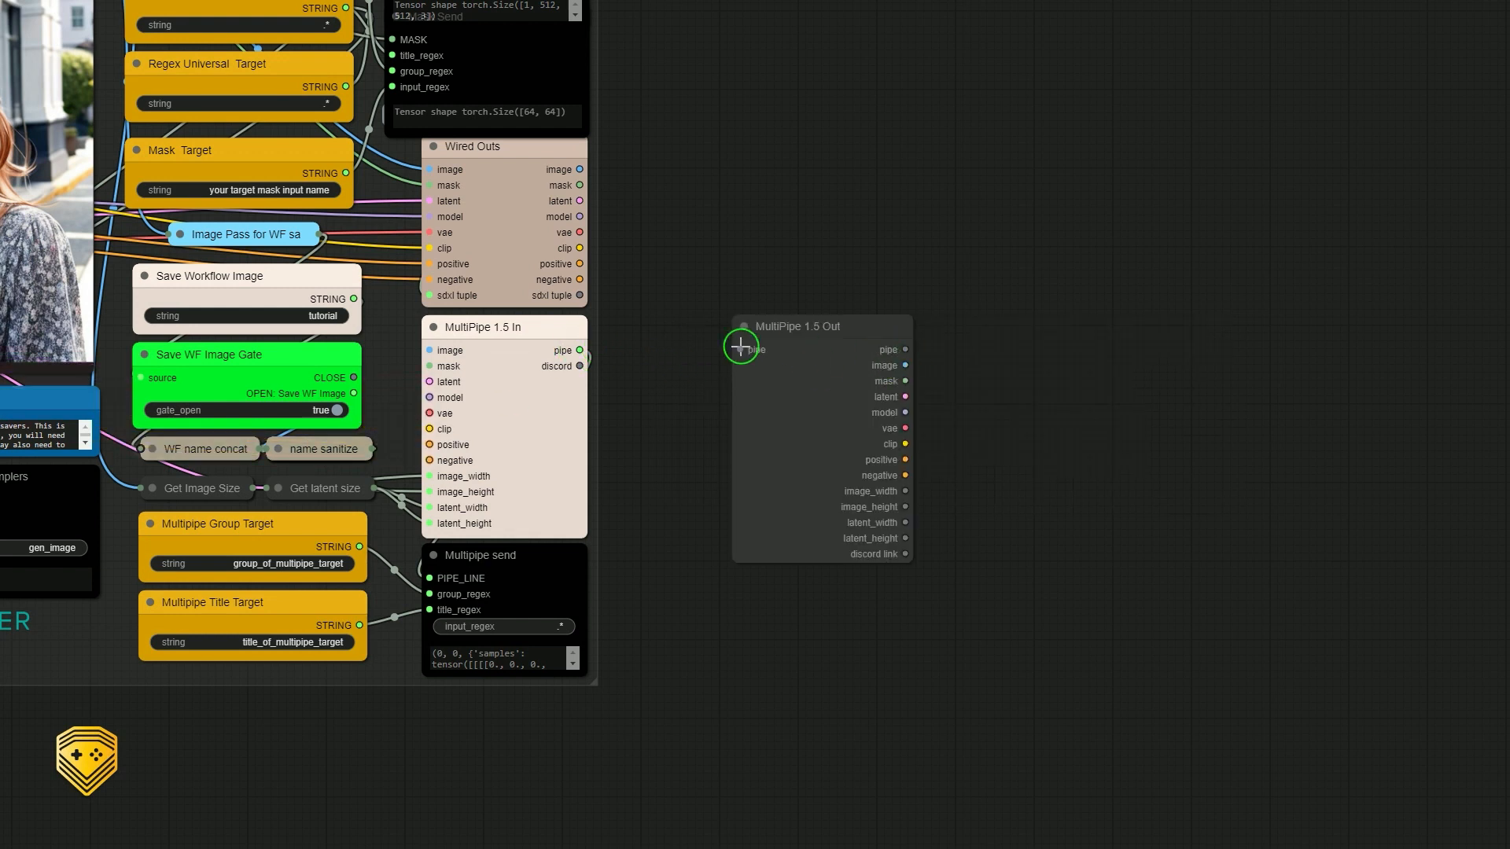
# - Move the MultiPipe 1.5 Out node farther away from the sampler group
pyautogui.moveTo(580, 350); pyautogui.dragTo(684, 340)
pyautogui.click(814, 206)
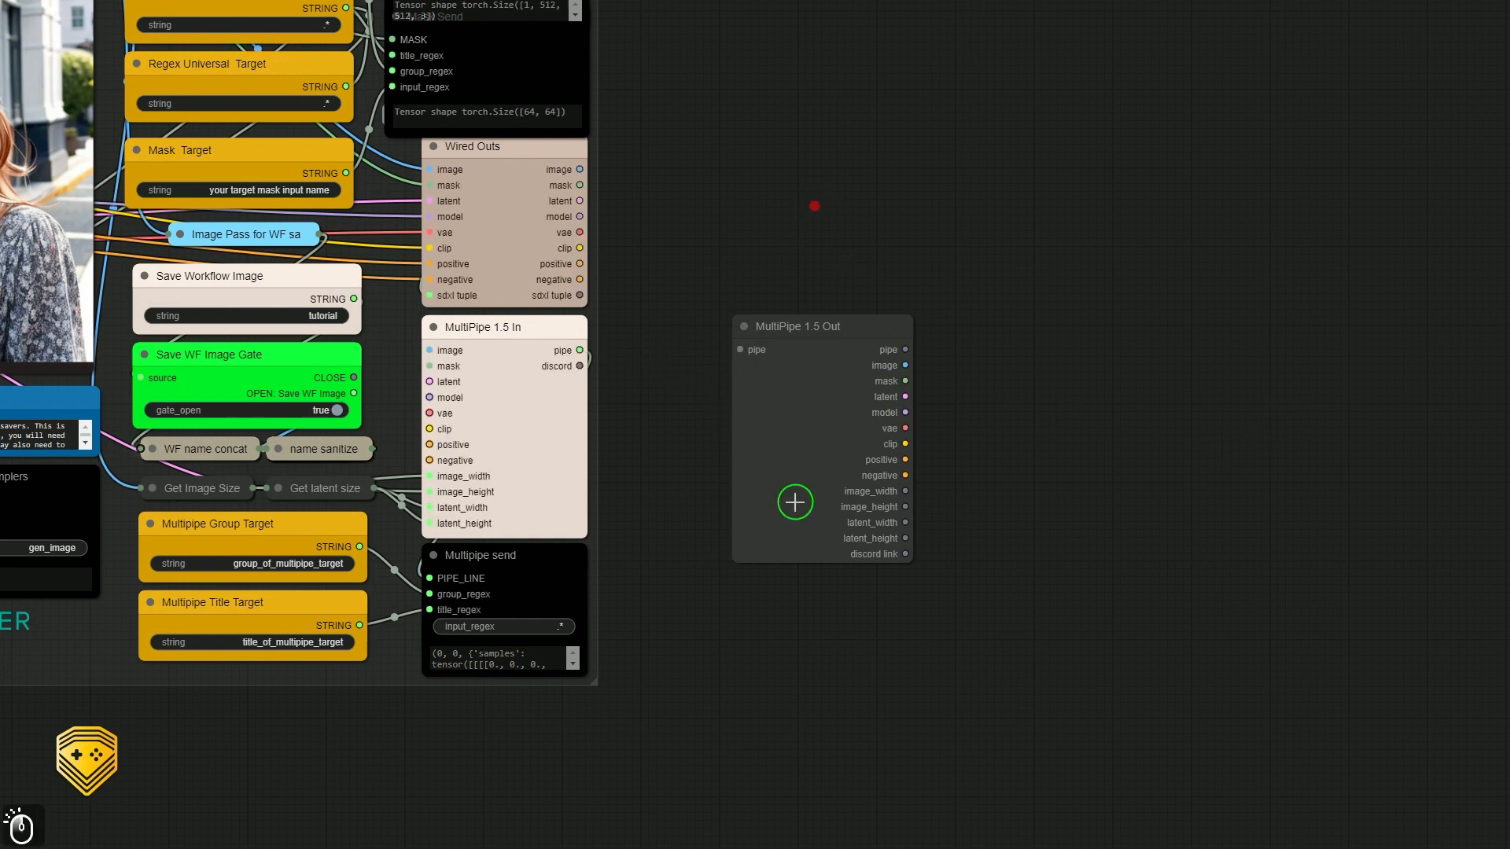
pyautogui.moveTo(782, 324); pyautogui.dragTo(944, 321)
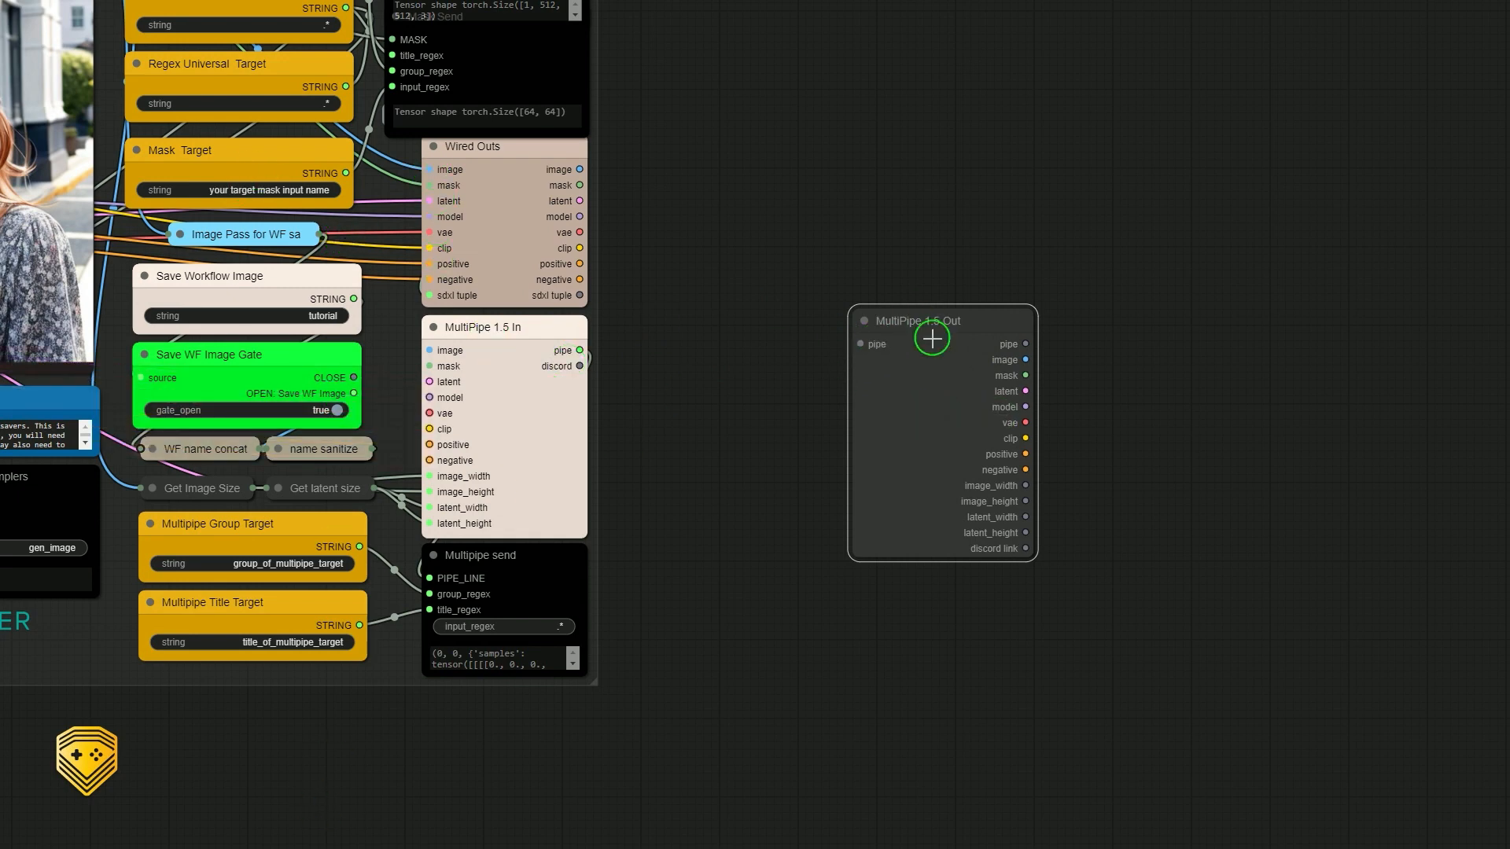
pyautogui.scroll(-4, 739, 300)
pyautogui.scroll(-2, 739, 299)
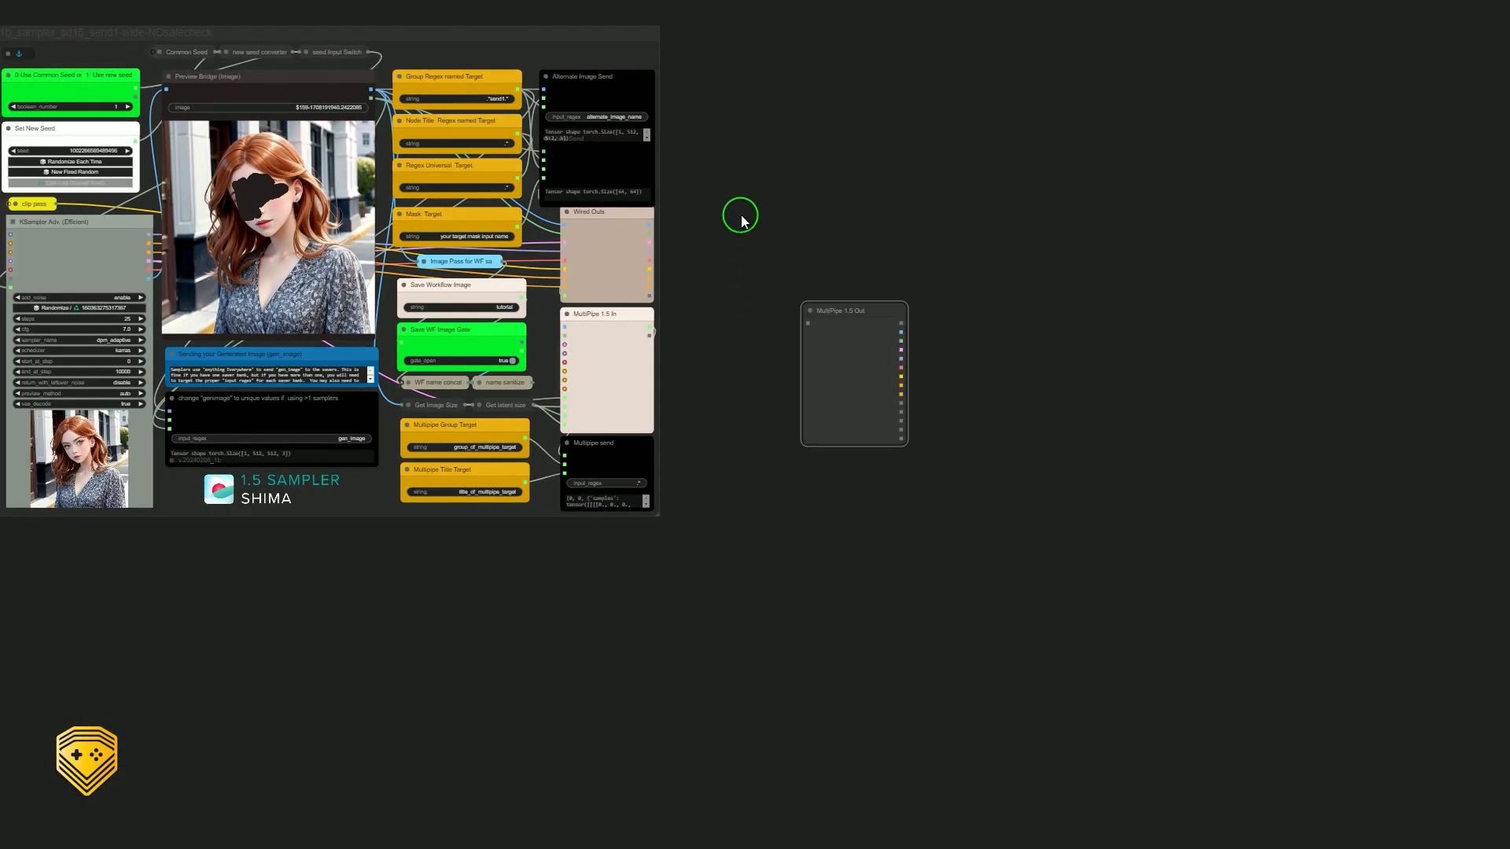
pyautogui.moveTo(739, 215); pyautogui.dragTo(1129, 318)
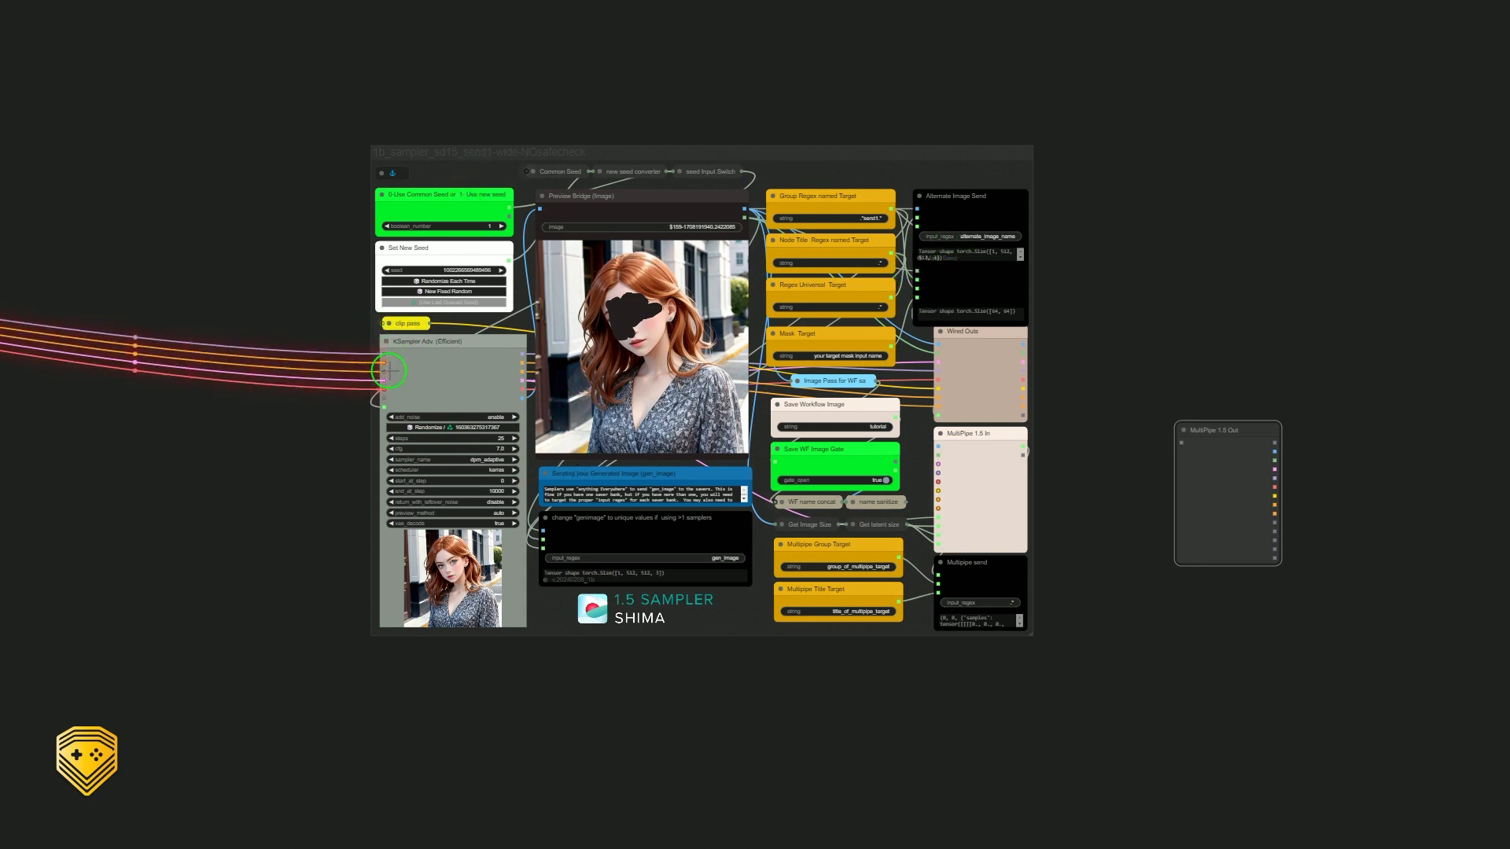
pyautogui.scroll(5, 1045, 464)
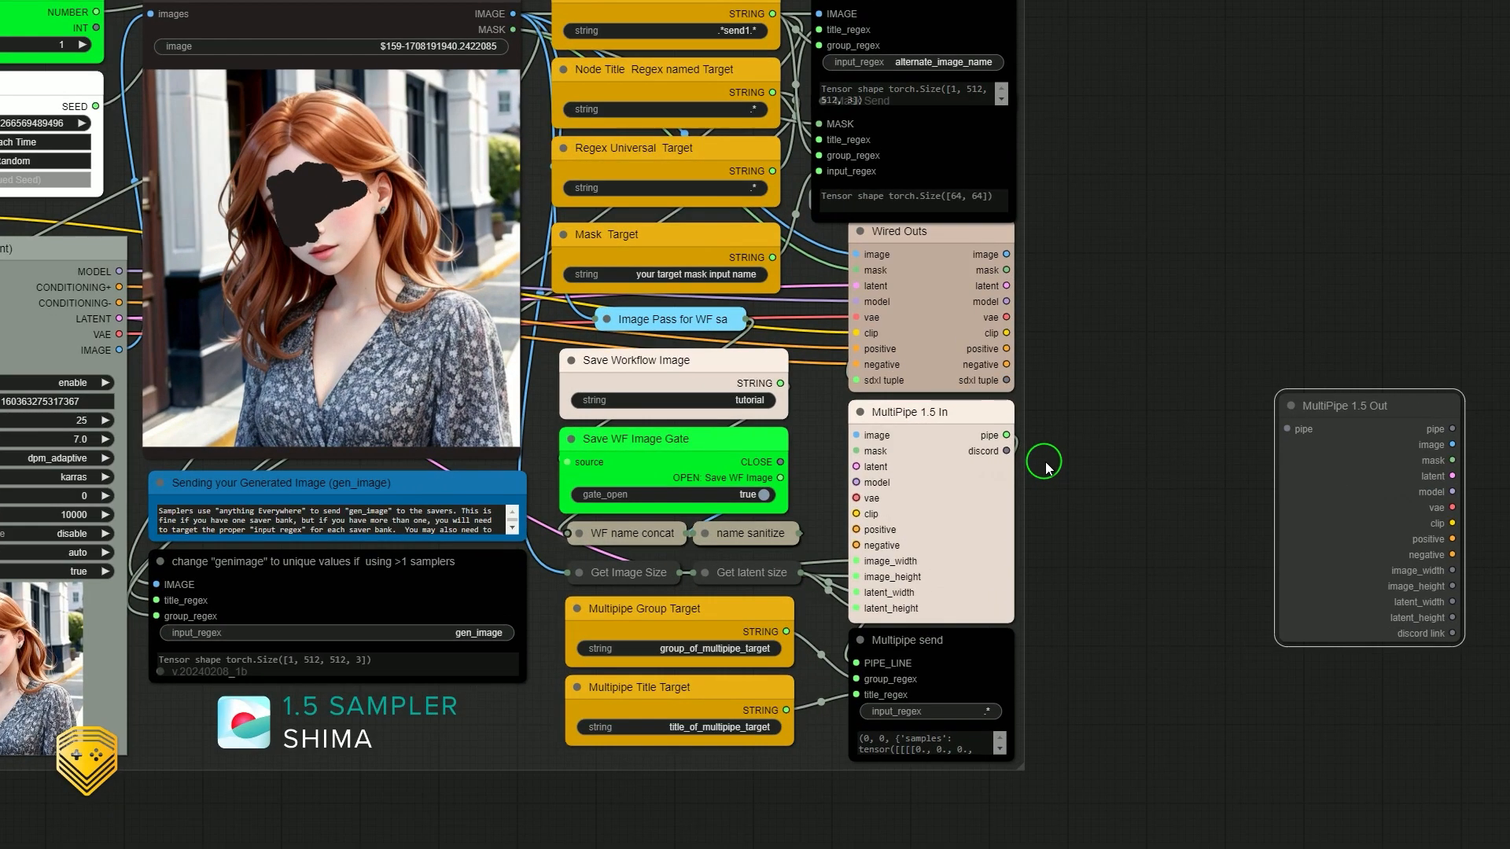
pyautogui.moveTo(1141, 532); pyautogui.dragTo(845, 446)
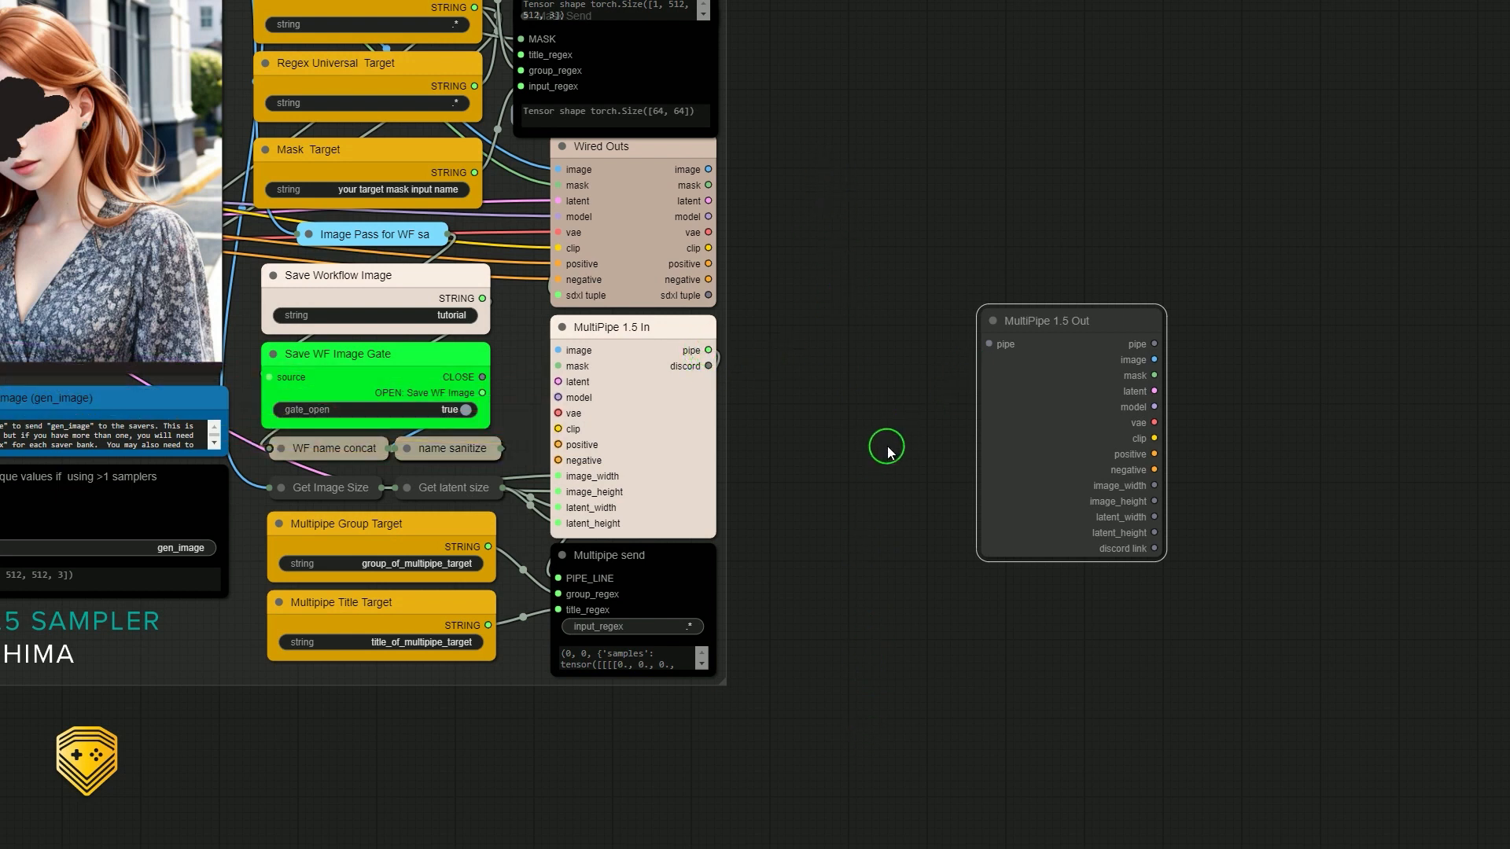
pyautogui.moveTo(1124, 321); pyautogui.dragTo(1233, 319)
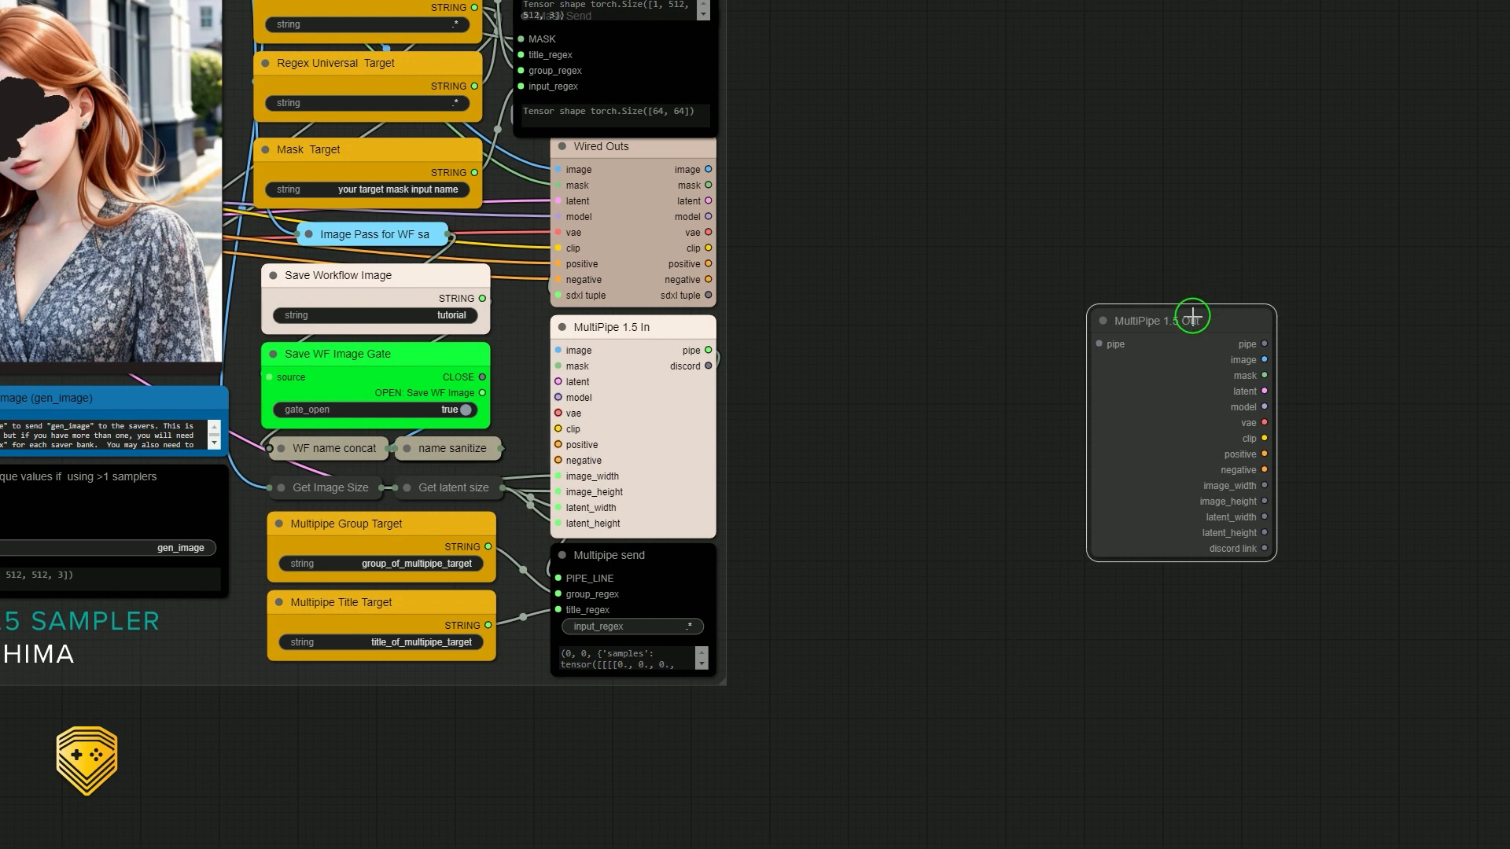
# - Change the title of the MultiPipe 1.5 Out node to "Alderaan"
pyautogui.rightClick(1139, 318)
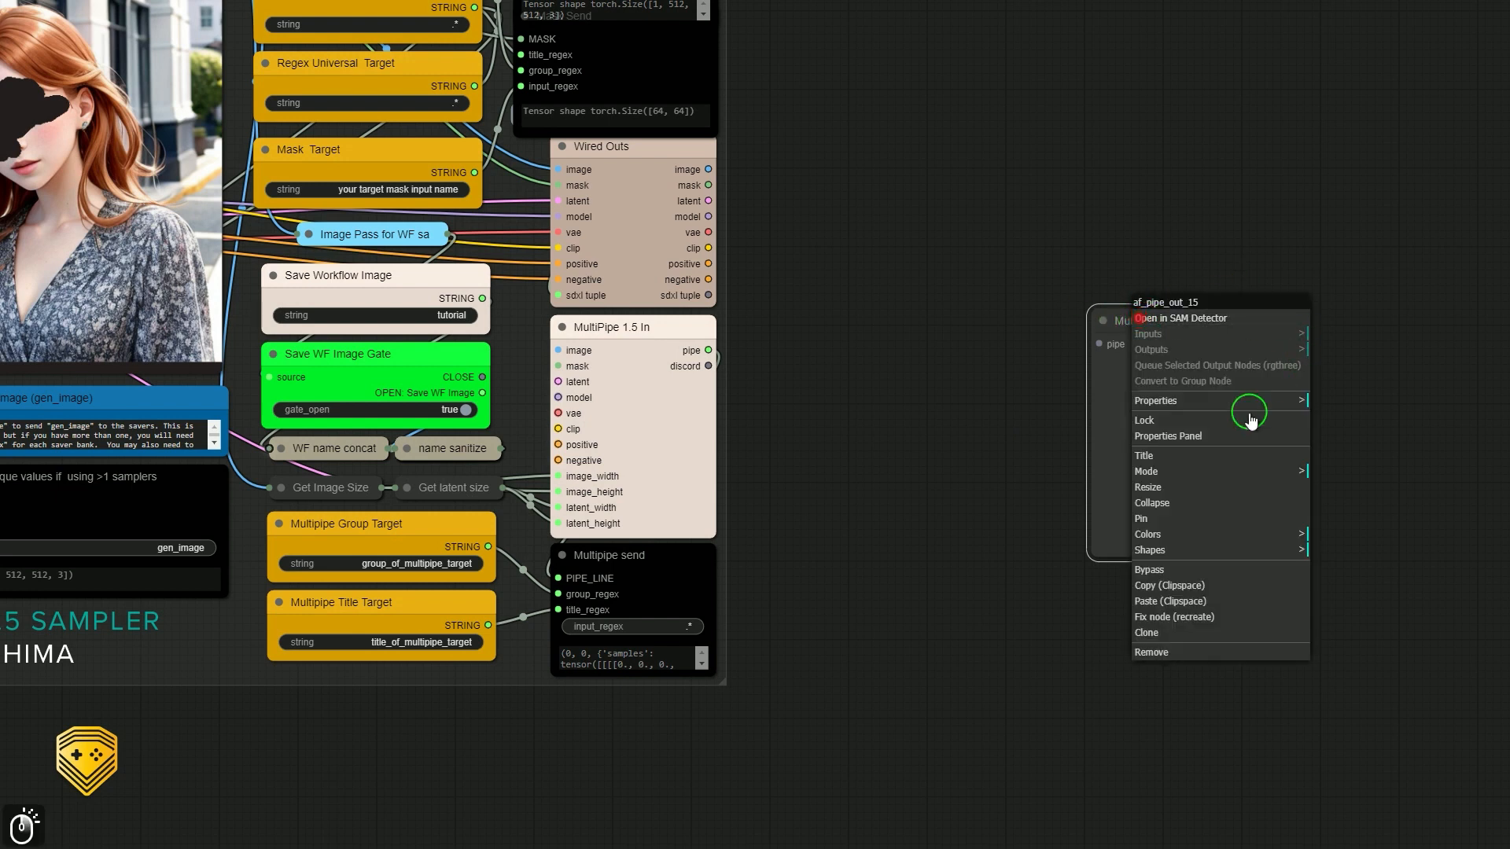
pyautogui.click(1161, 456)
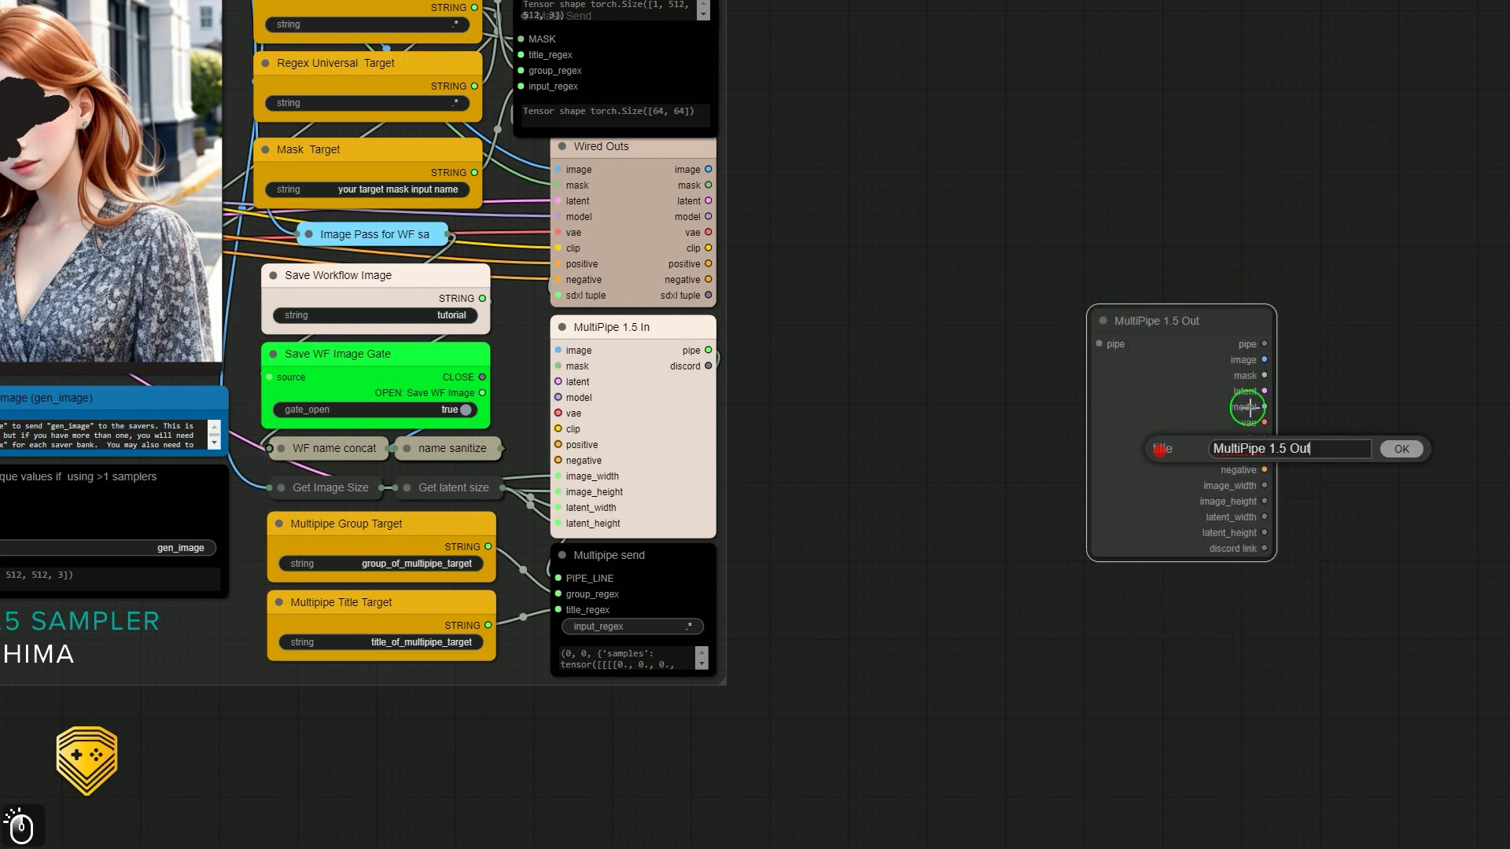
pyautogui.tripleClick(1250, 451)
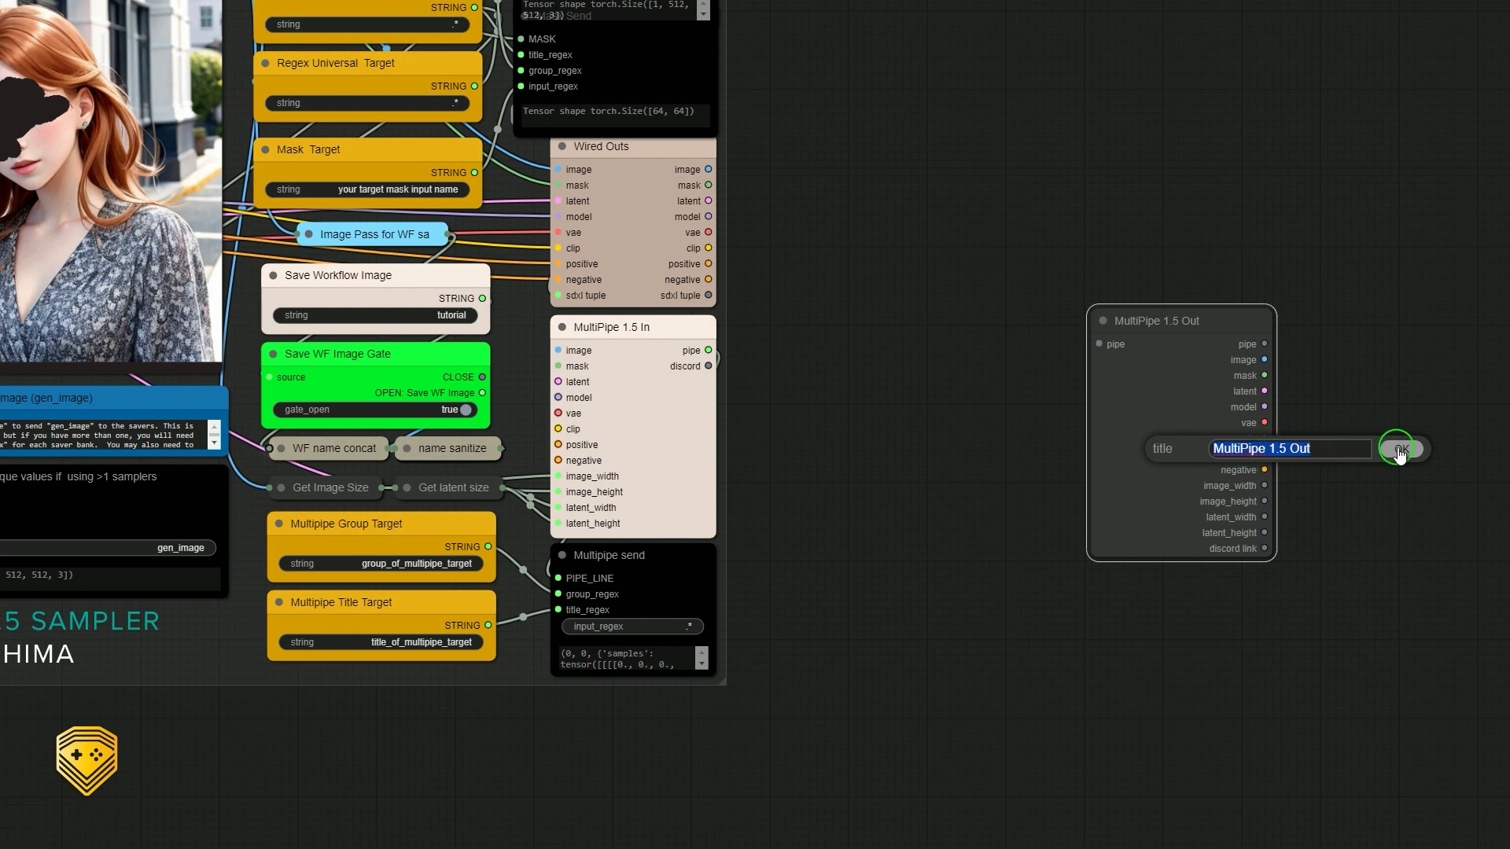
pyautogui.write('Alderaan')
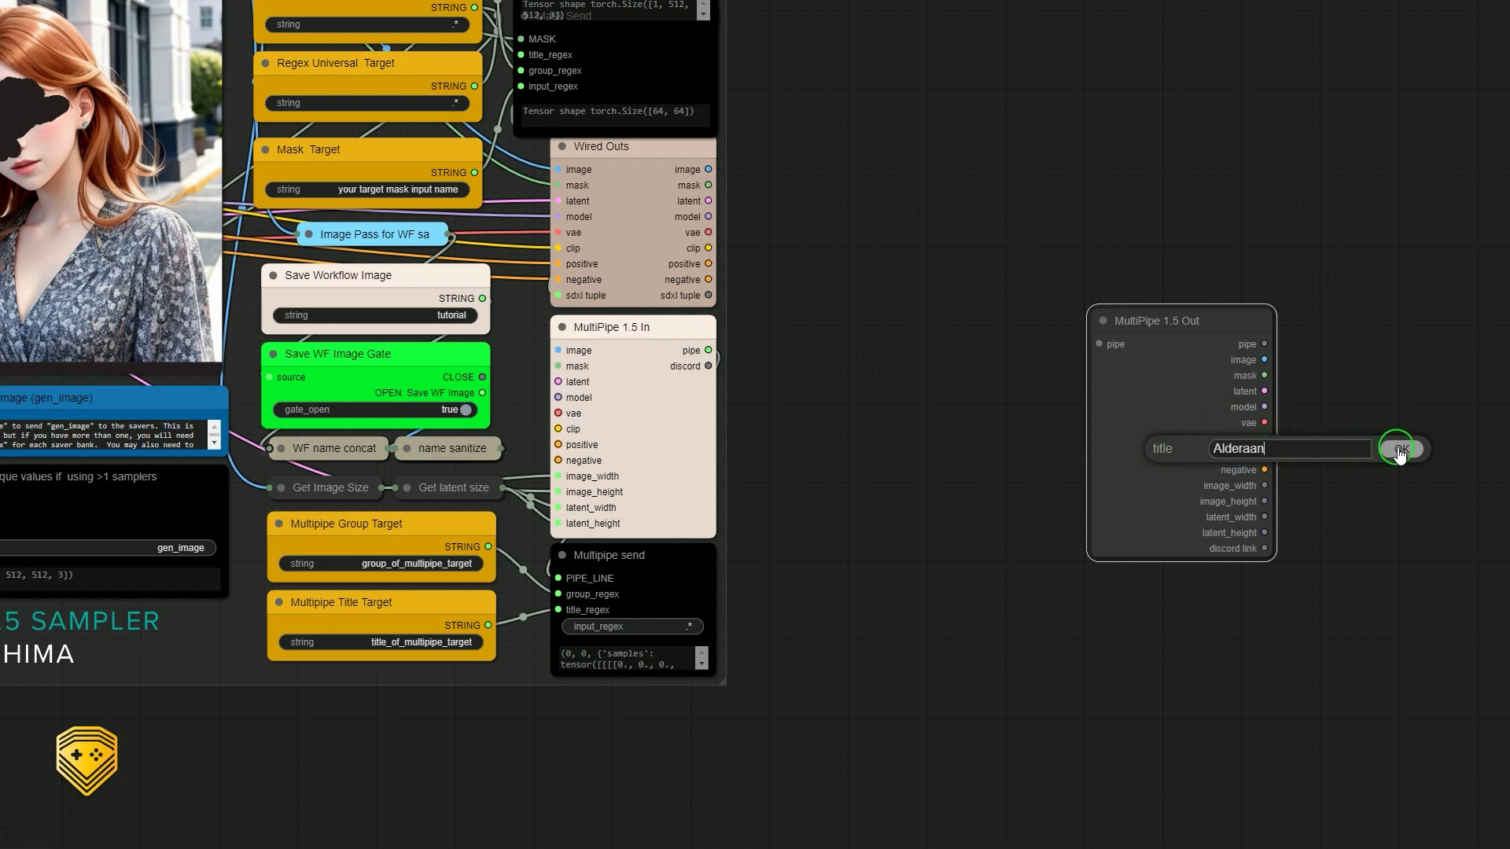
pyautogui.click(1398, 449)
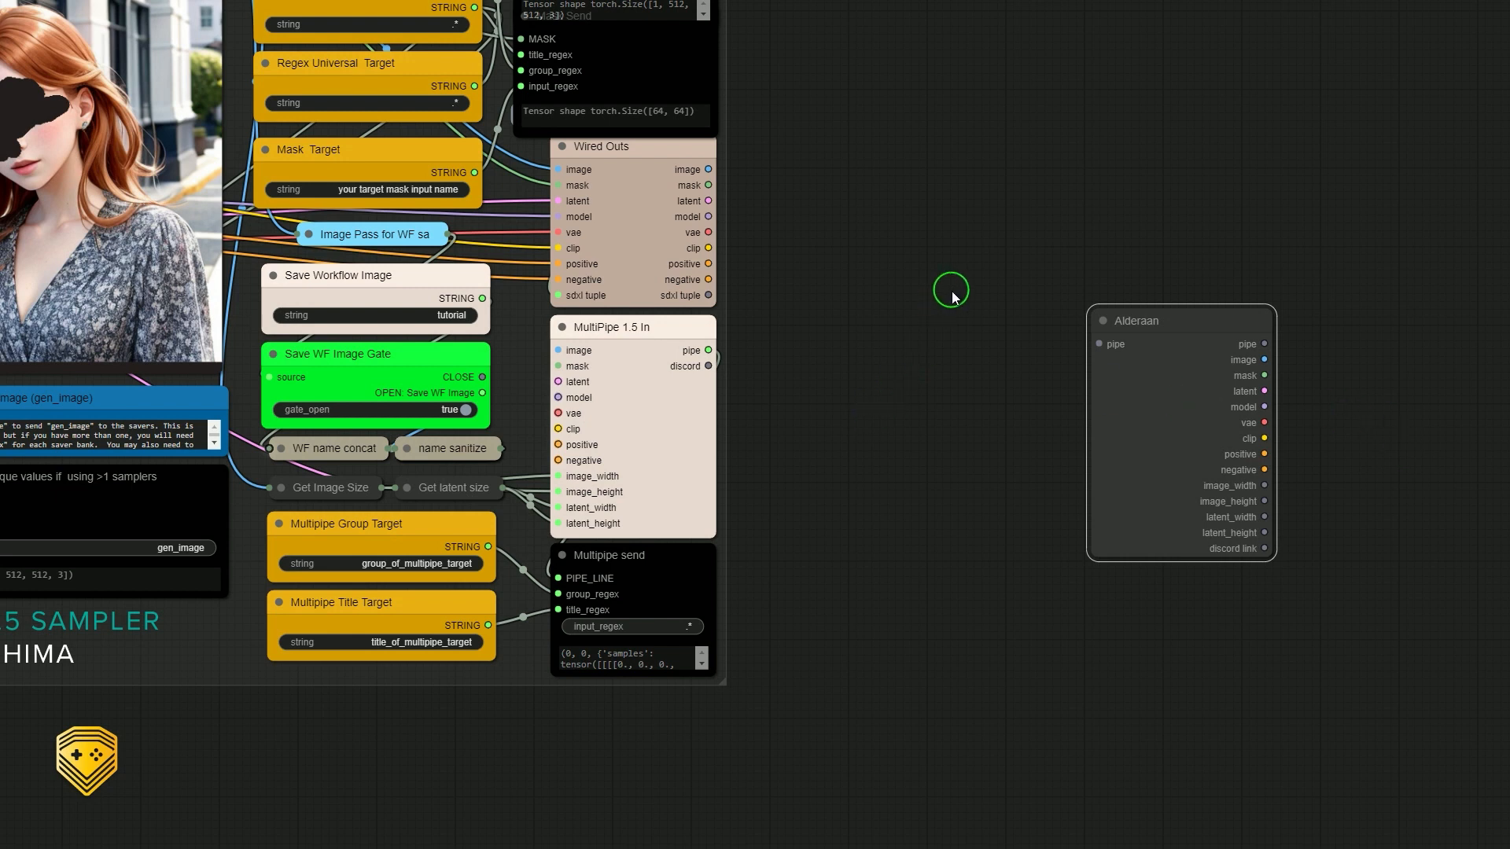
# - Set the string of the Multipipe Group Target node to "group"
pyautogui.click(414, 565)
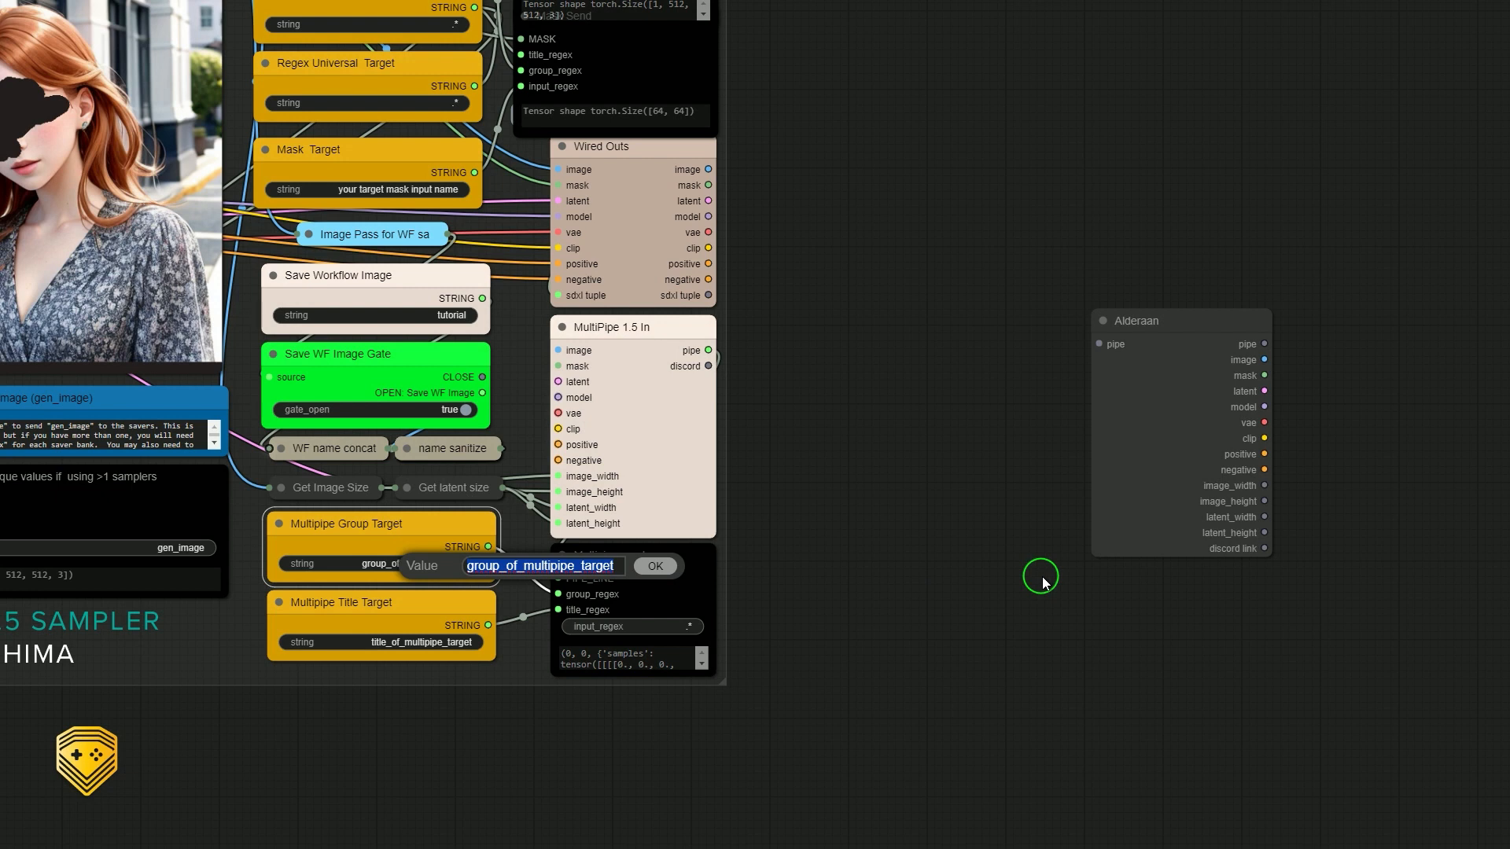
pyautogui.write('group')
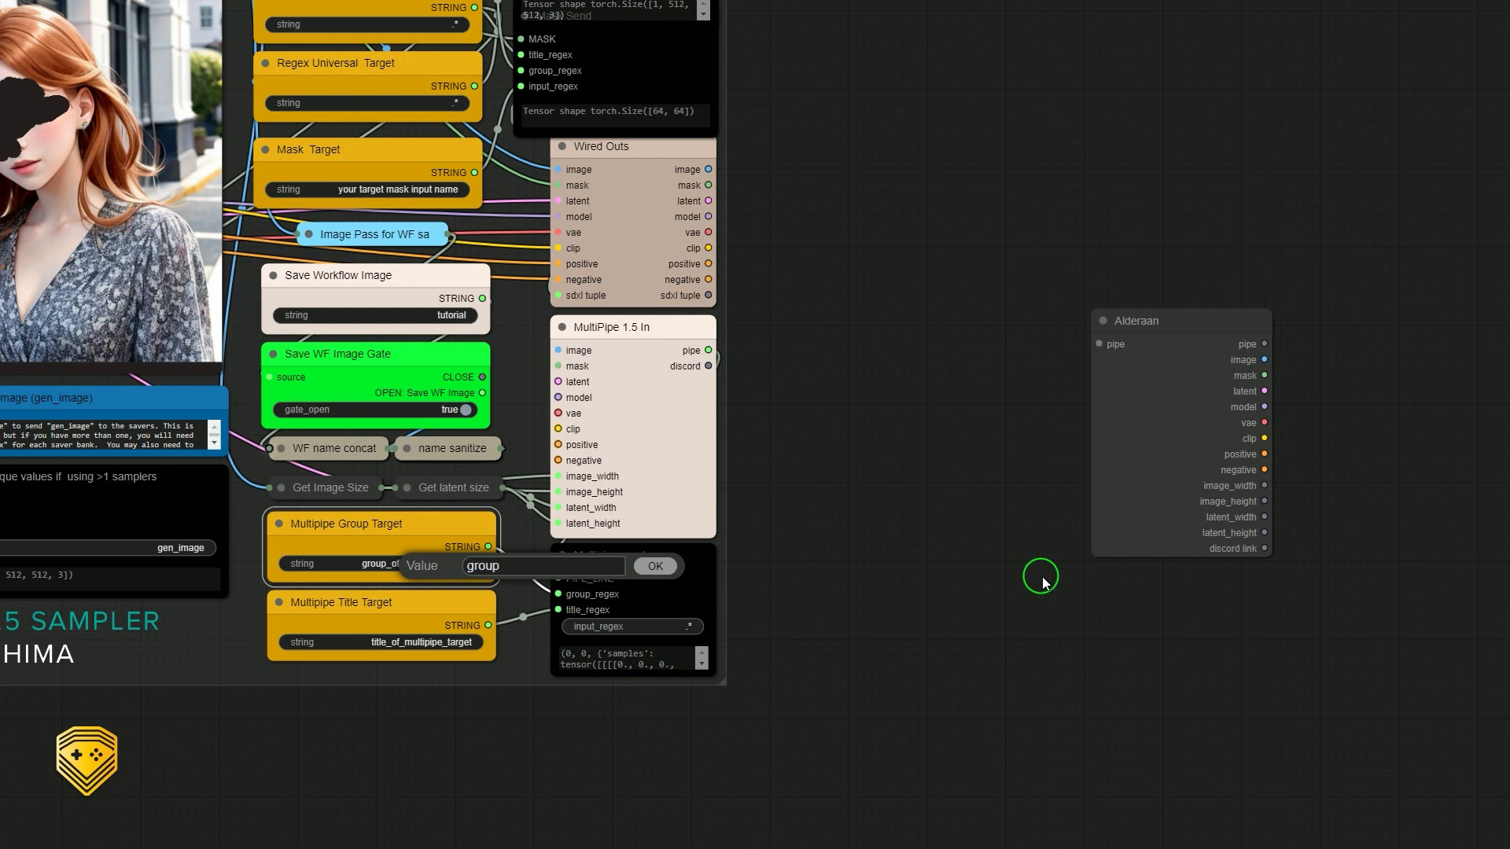
pyautogui.press('Return')
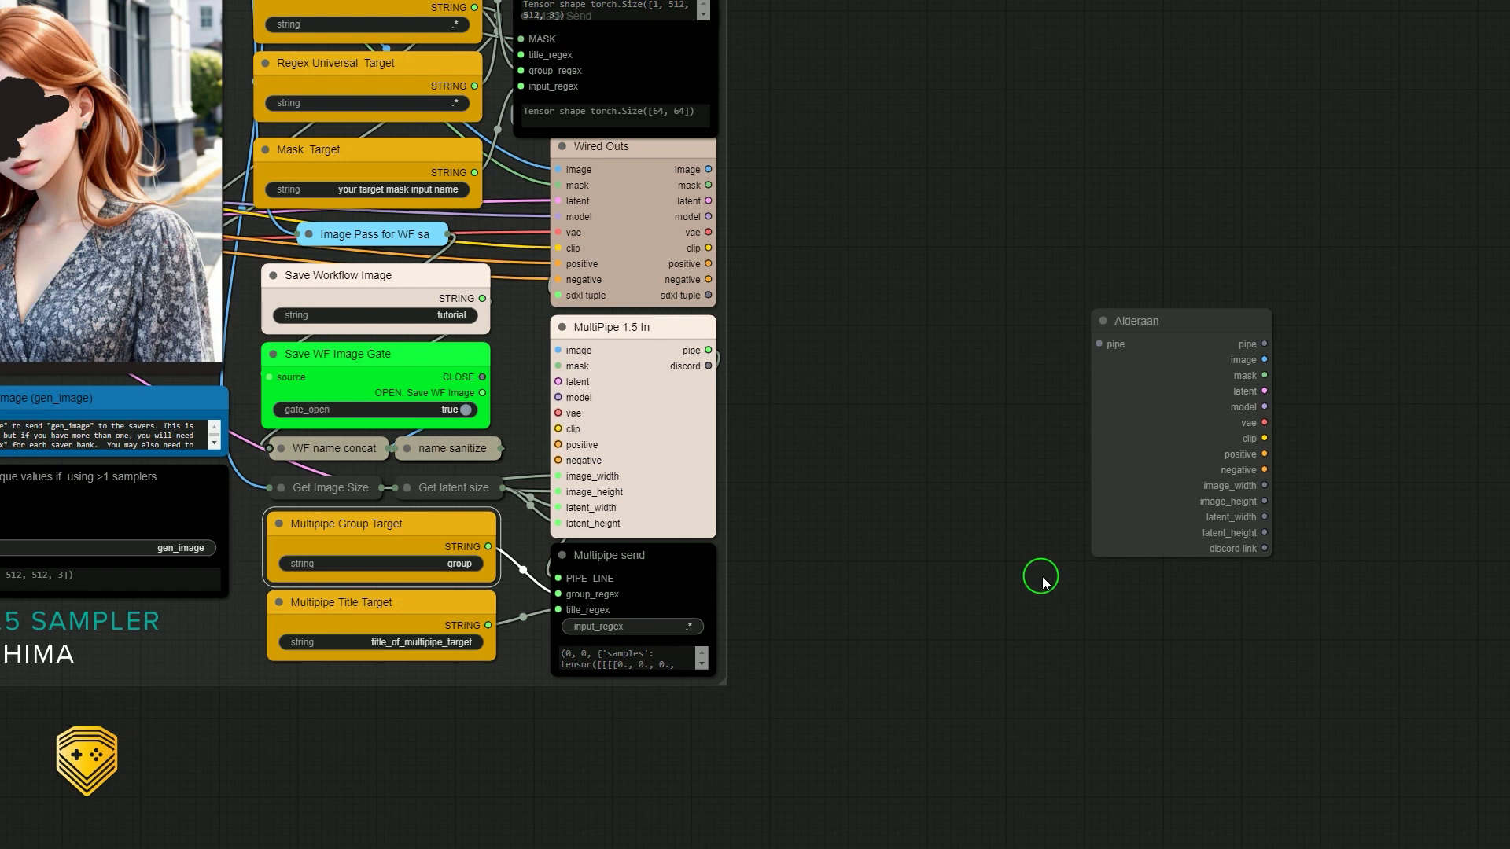
# - Create a group around the selected Alderaan node
pyautogui.rightClick(1021, 255)
pyautogui.click(1162, 180)
pyautogui.click(1182, 328)
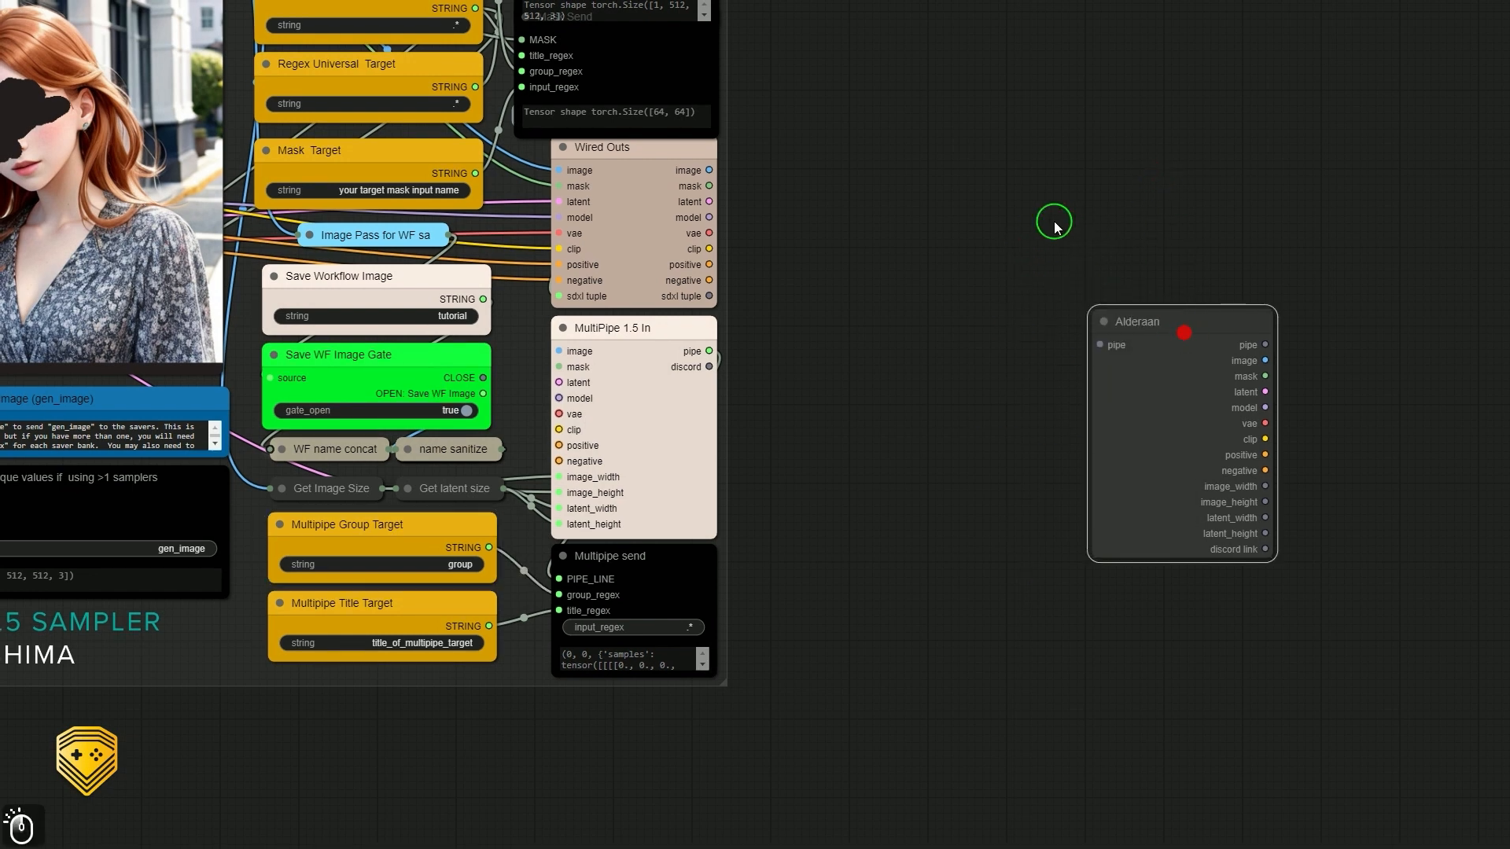
pyautogui.rightClick(1051, 222)
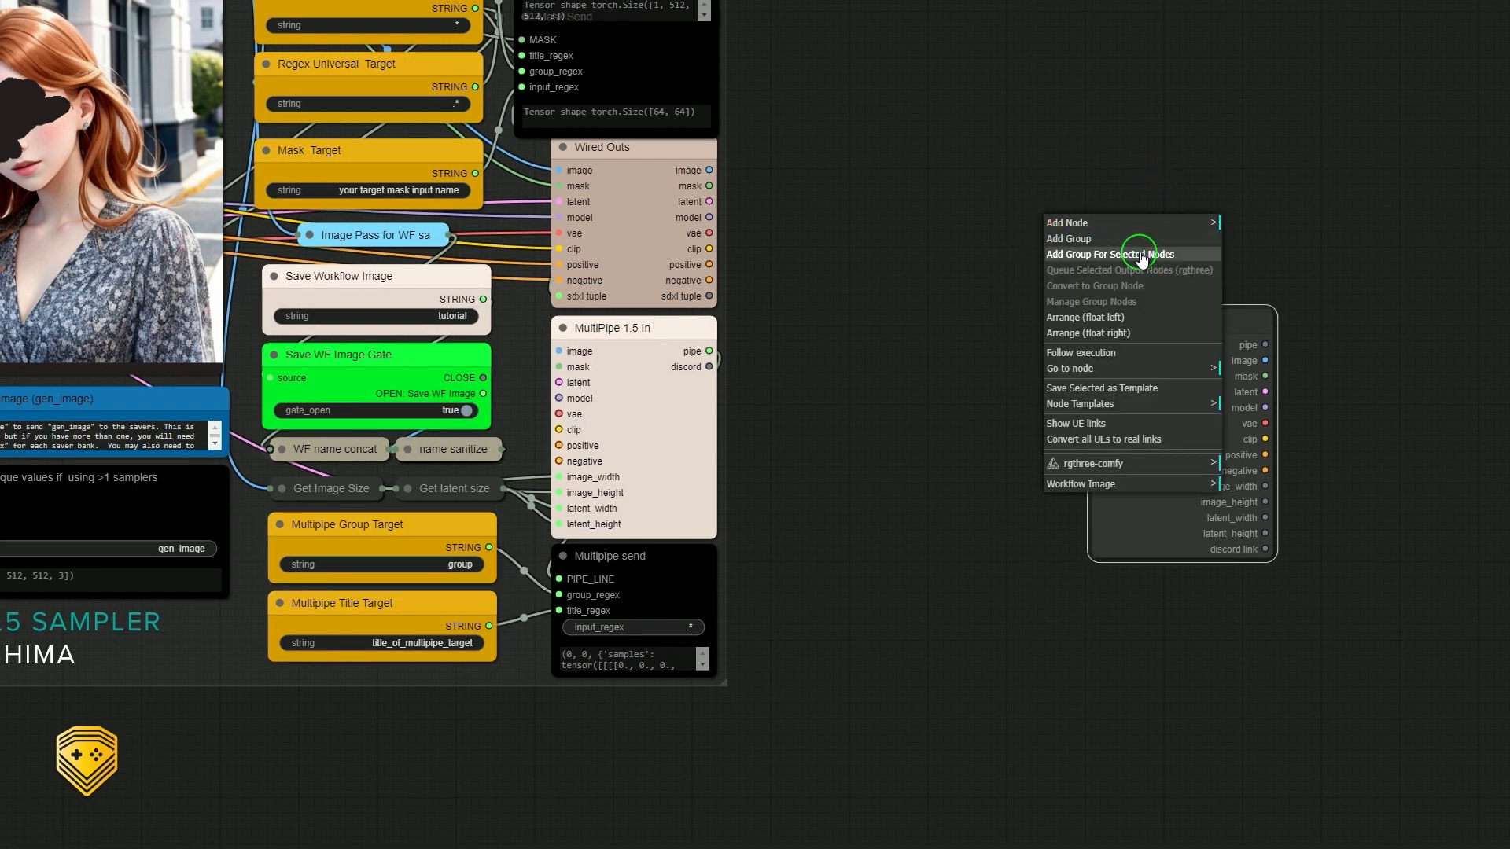
pyautogui.click(1140, 256)
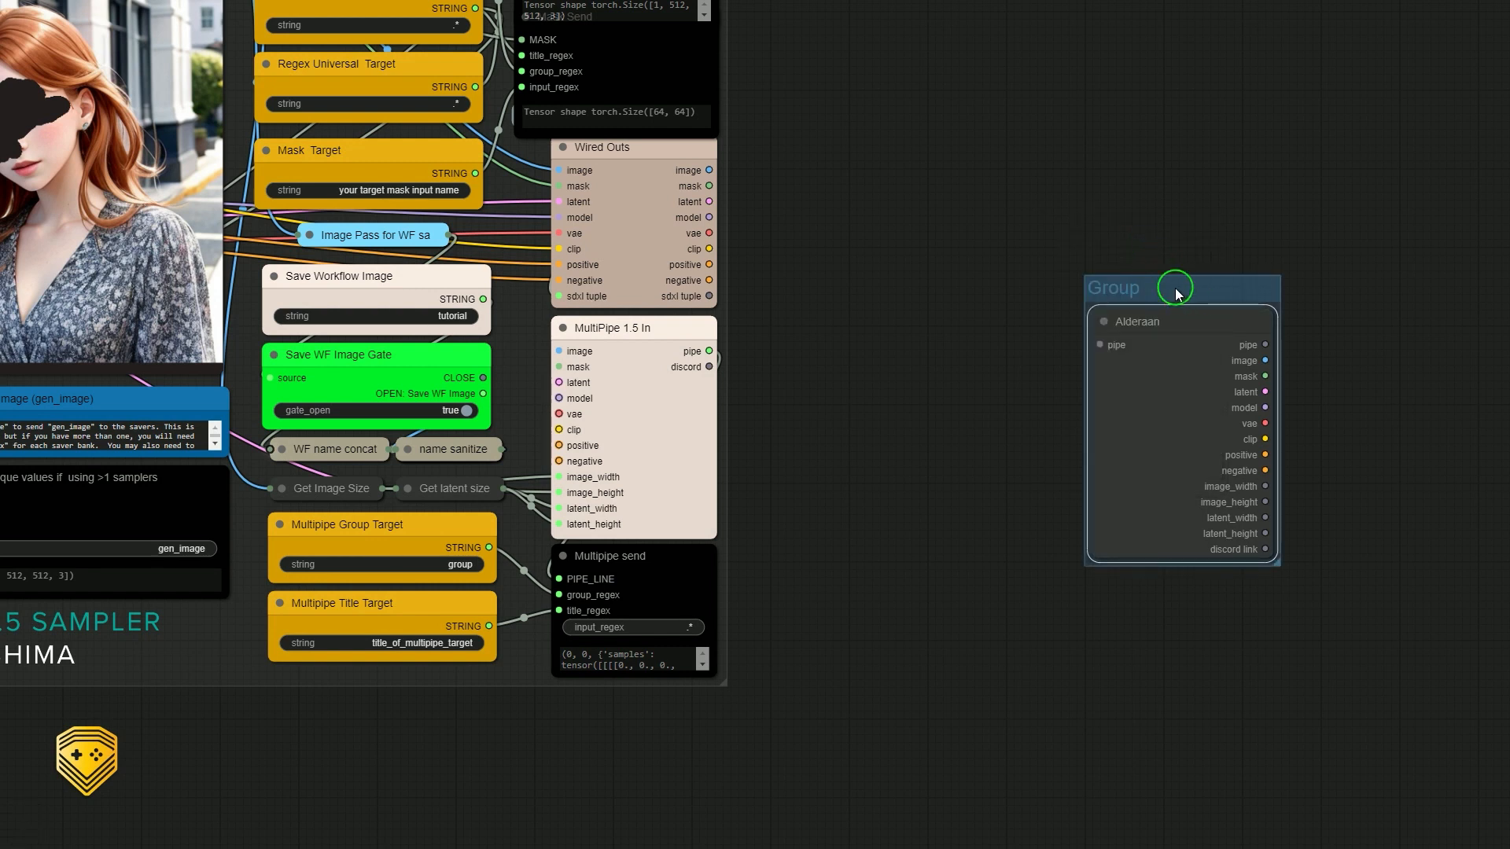
# - Set the string of the Multipipe Group Target node to "Group" and shift the group around Alderaan slightly down
pyautogui.click(461, 576)
pyautogui.click(452, 565)
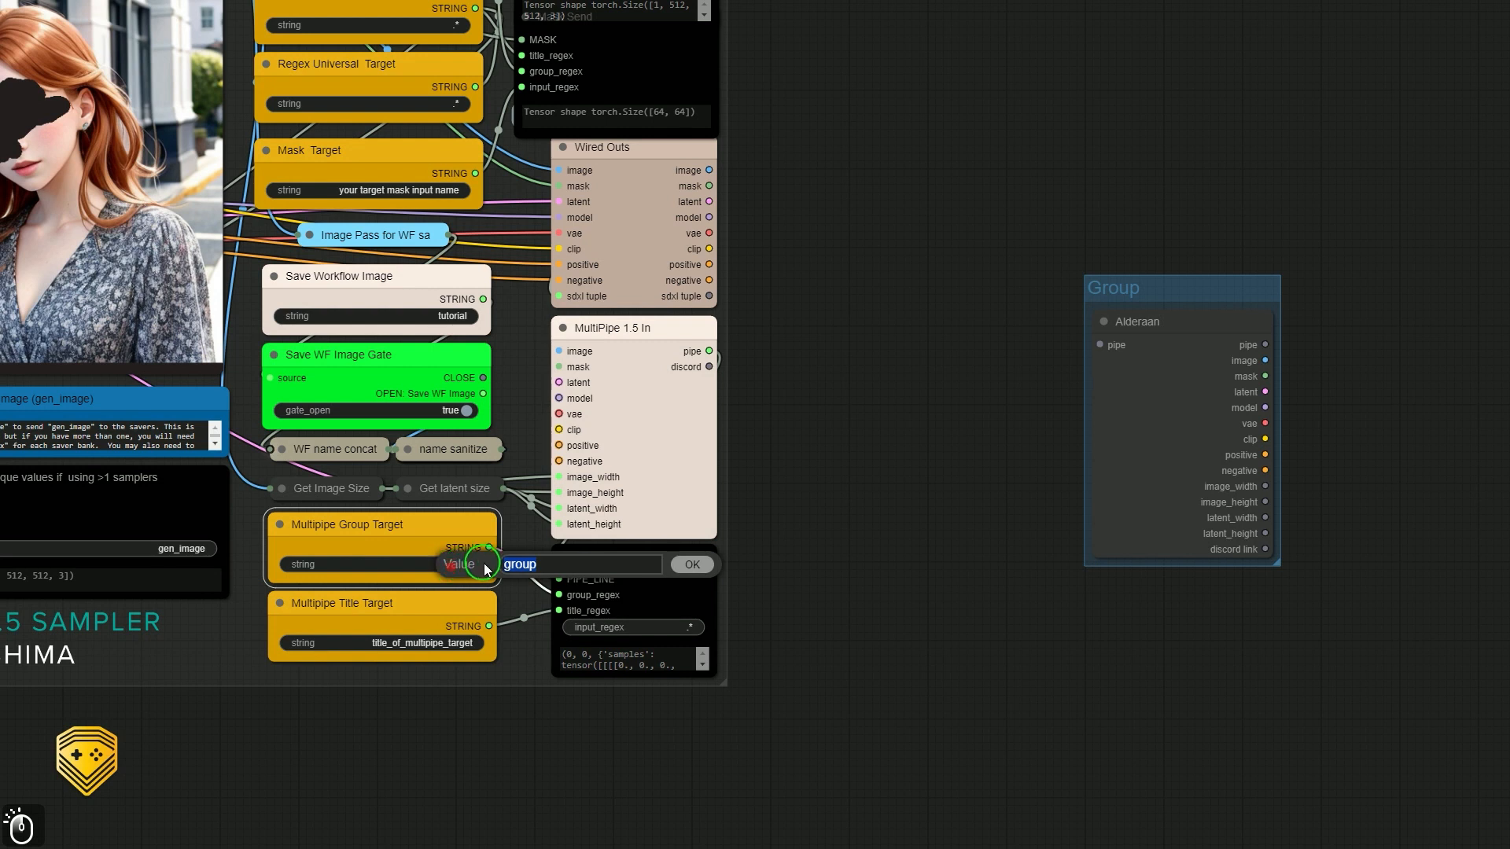
pyautogui.click(708, 529)
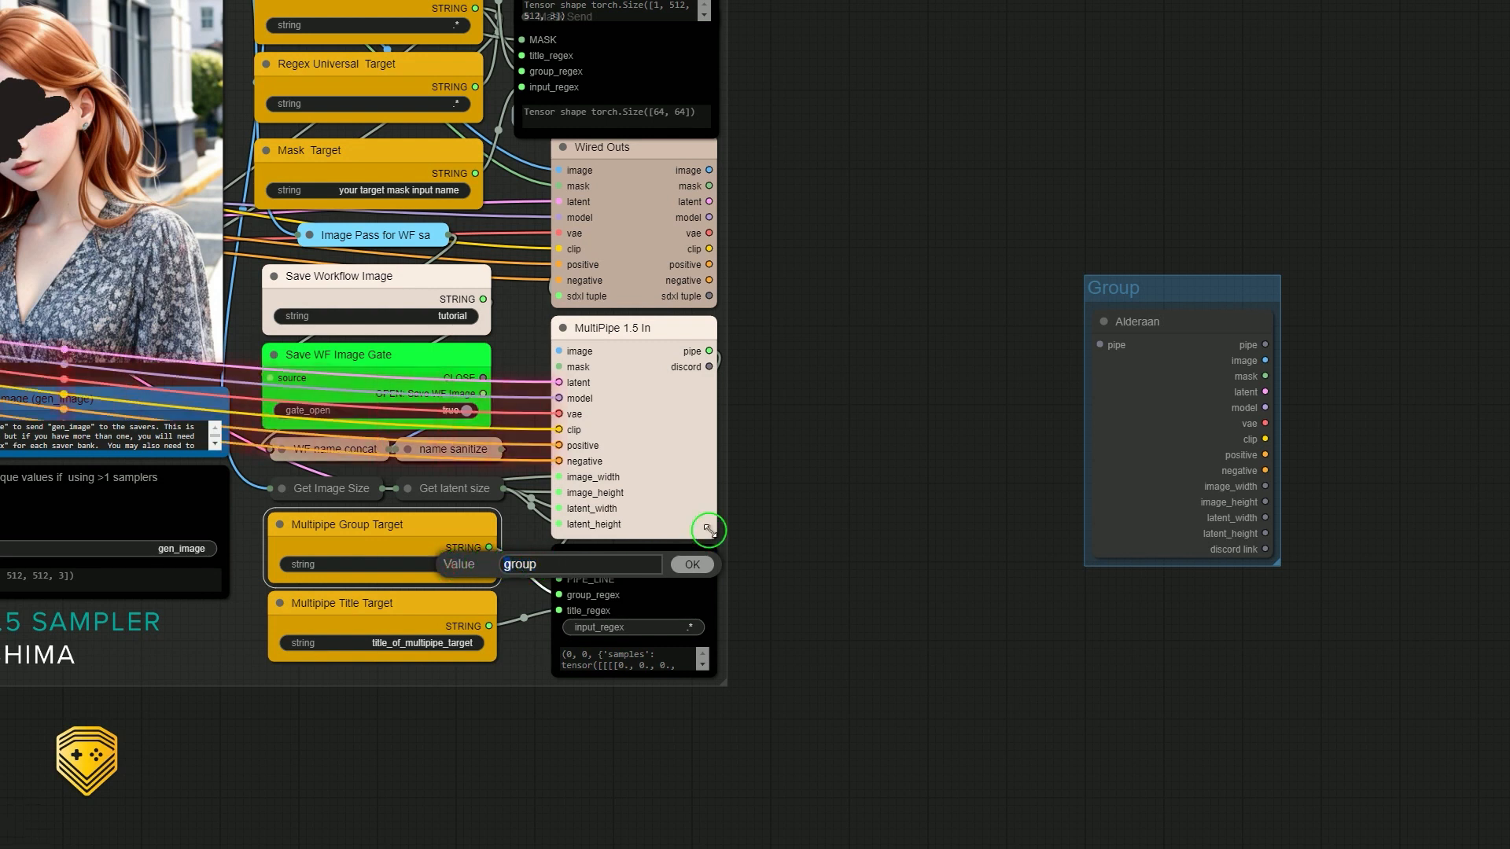
pyautogui.write('G')
pyautogui.press('Return')
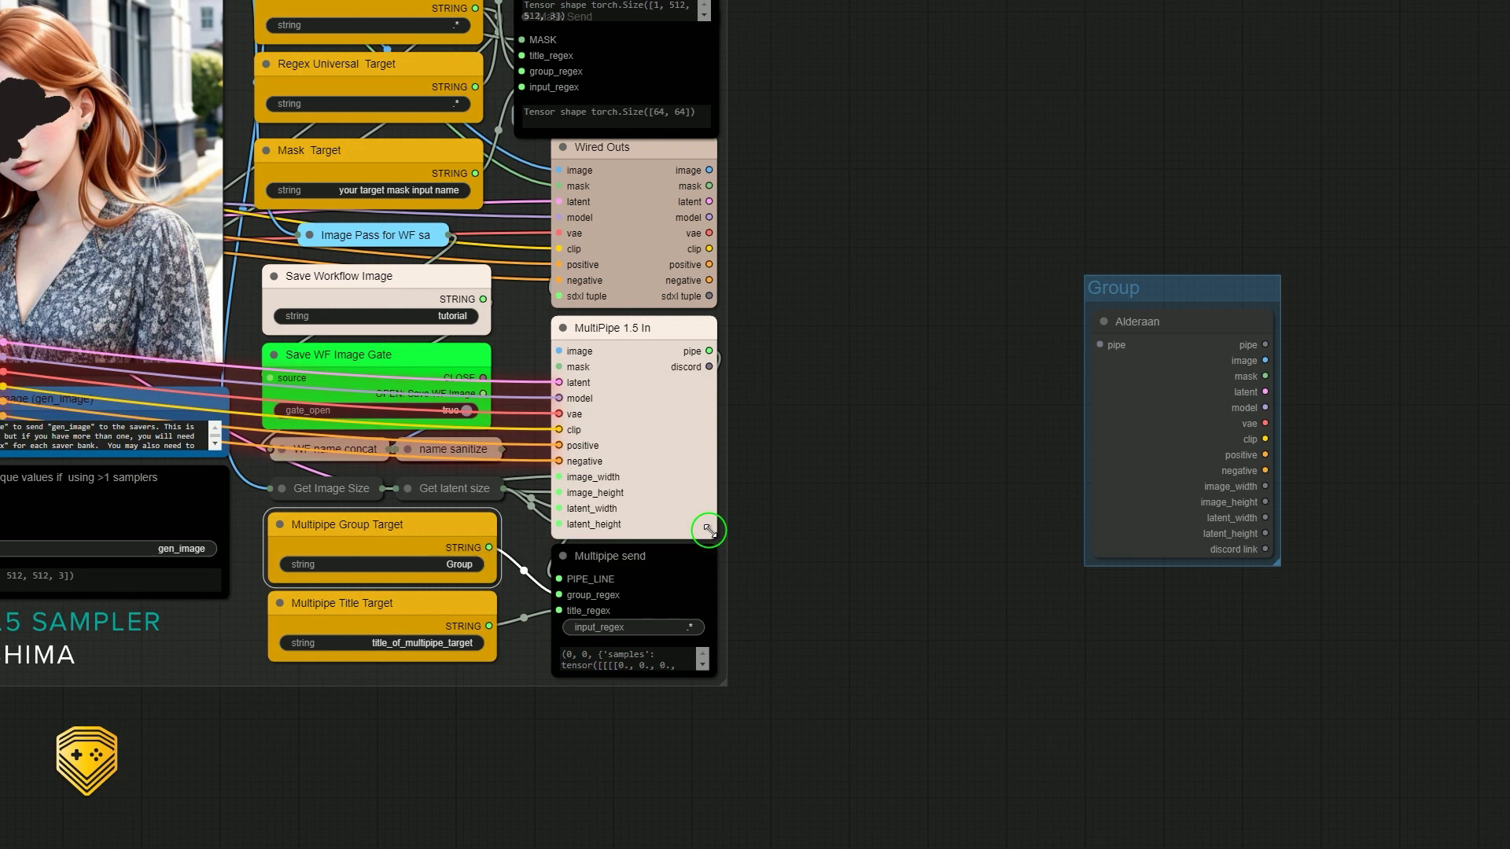
pyautogui.click(663, 574)
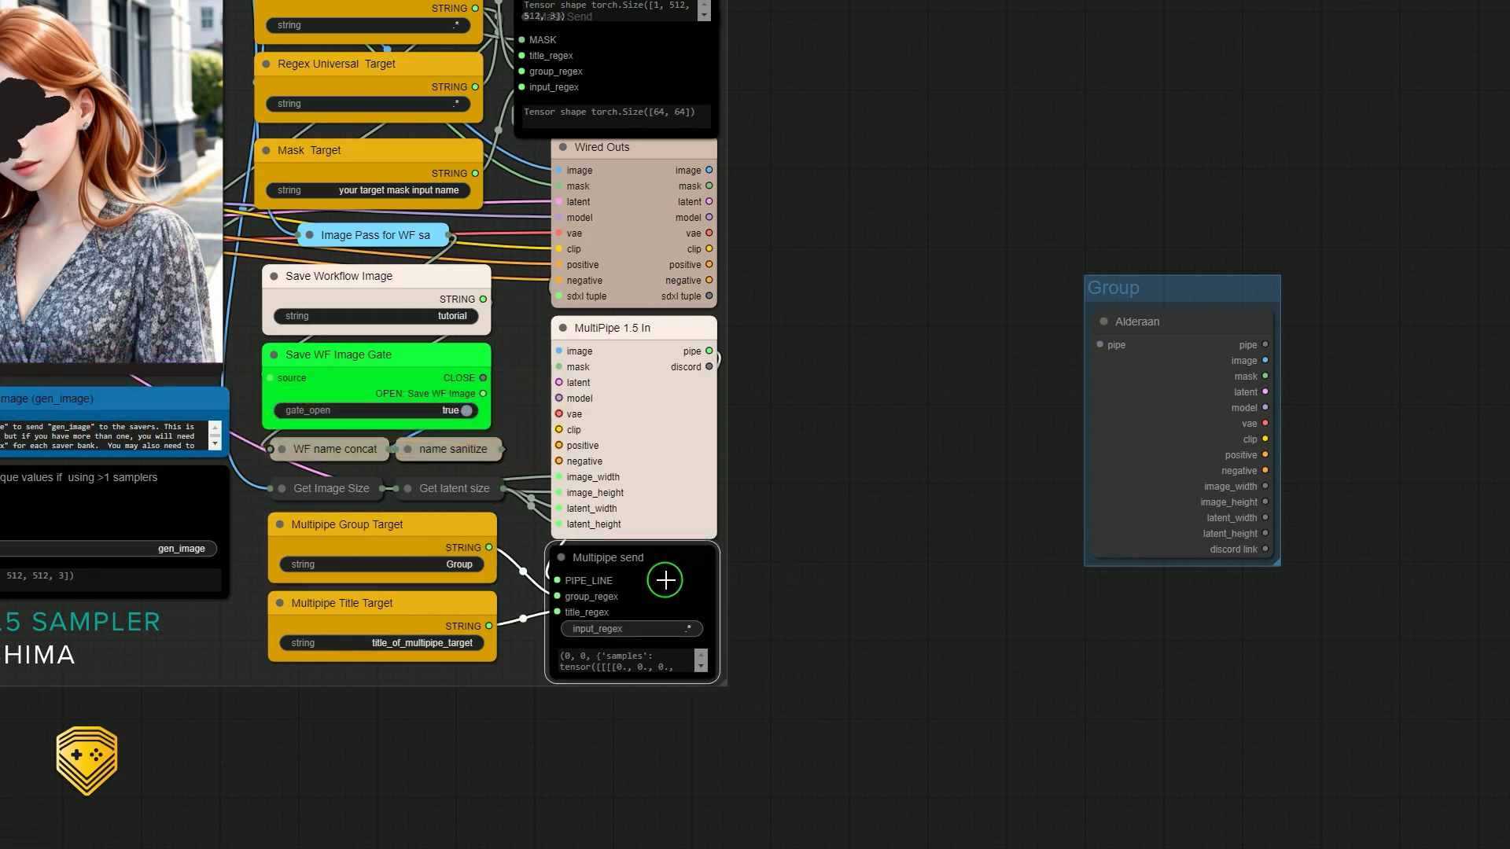
pyautogui.moveTo(1119, 297); pyautogui.dragTo(1138, 368)
pyautogui.click(562, 616)
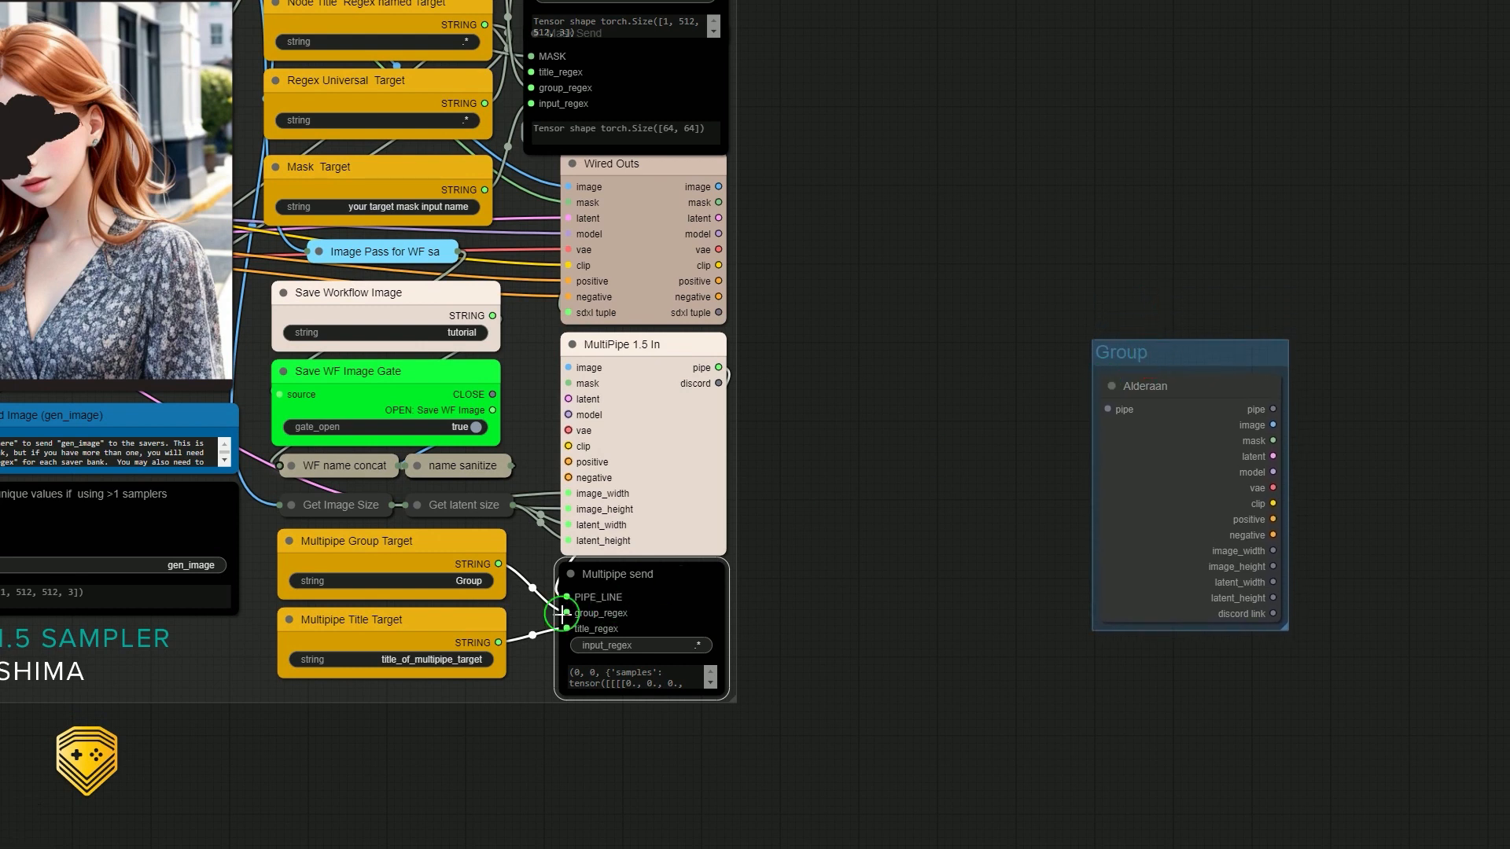
# - Set the string of the Multipipe Title Target node to "Alderaan"
pyautogui.click(465, 655)
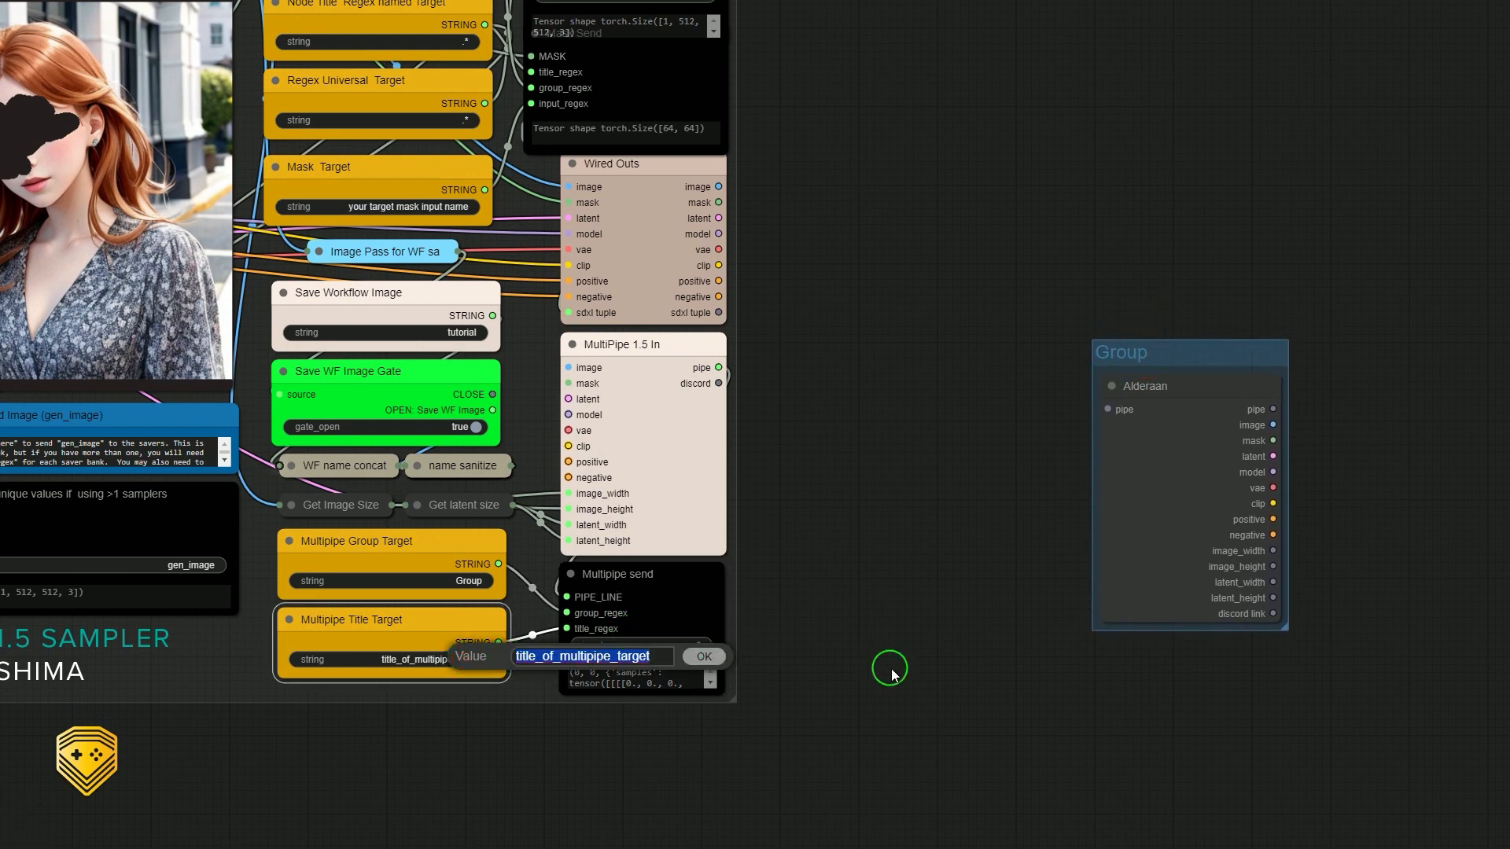
pyautogui.write('Aldreann')
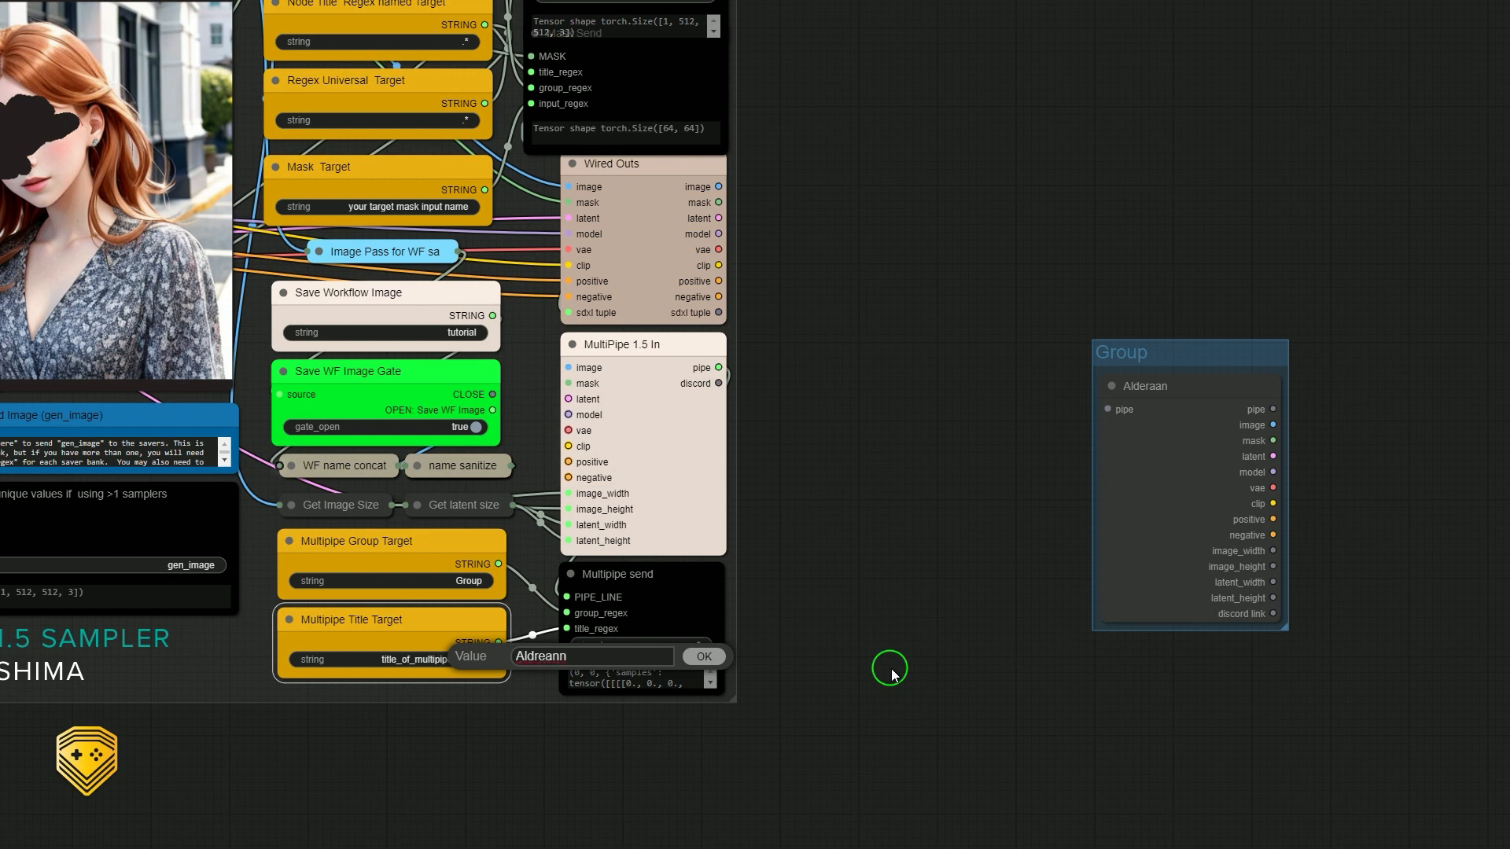
pyautogui.press('Escape')
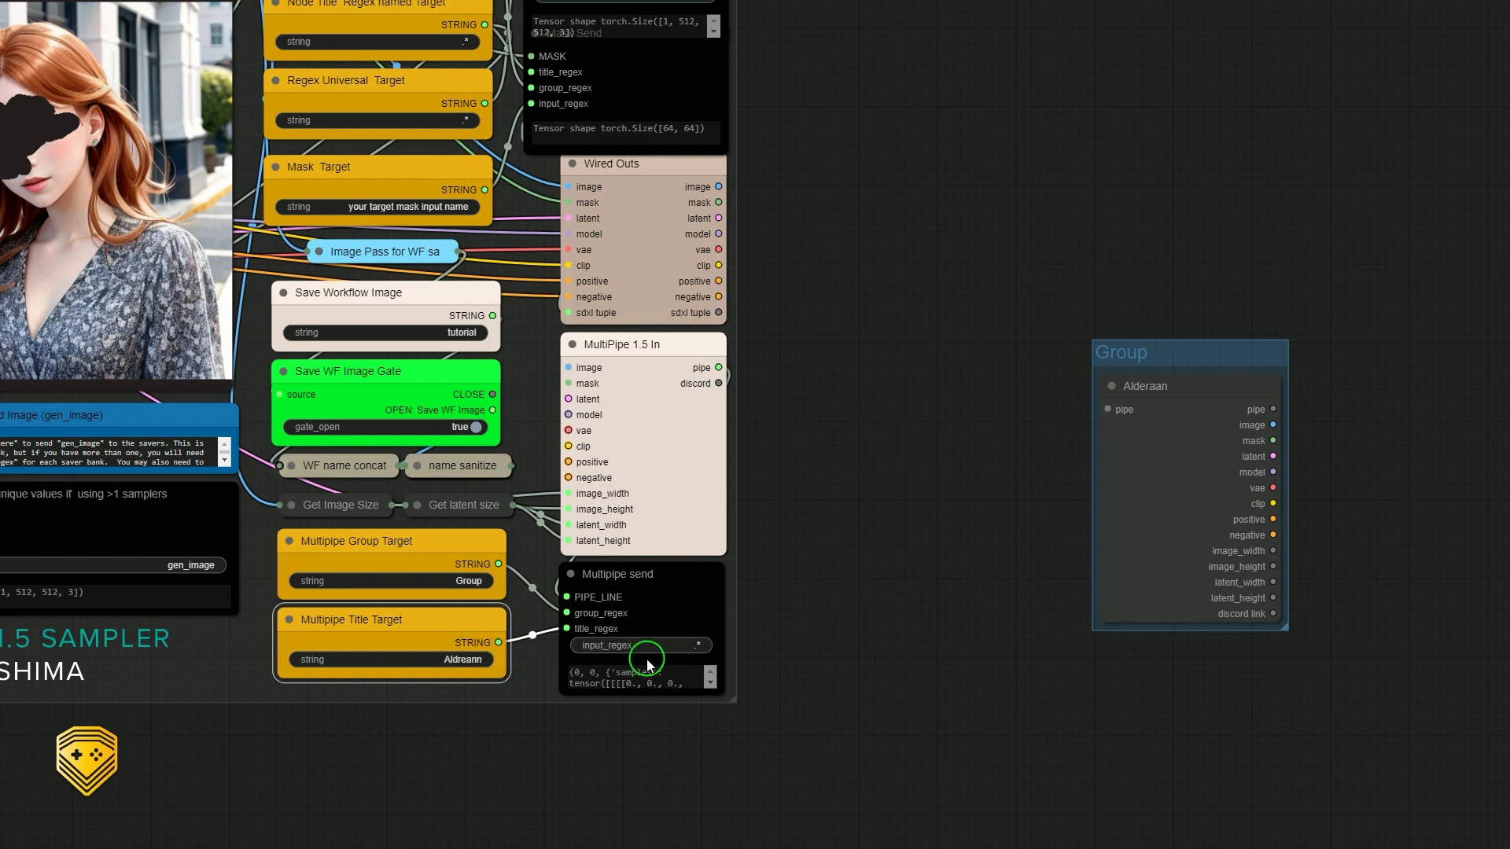
pyautogui.click(468, 659)
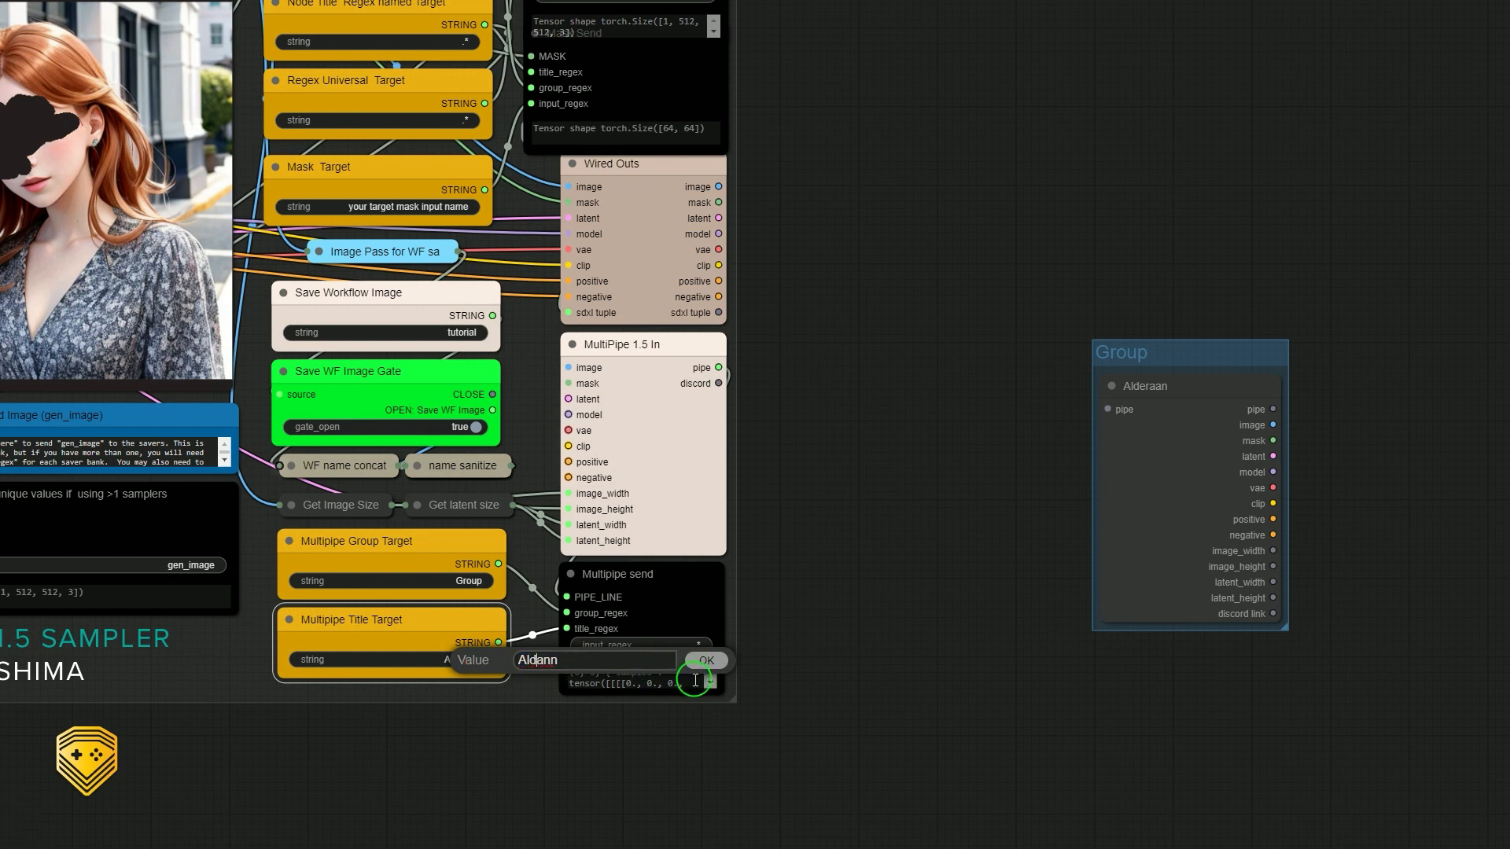
pyautogui.press('Return')
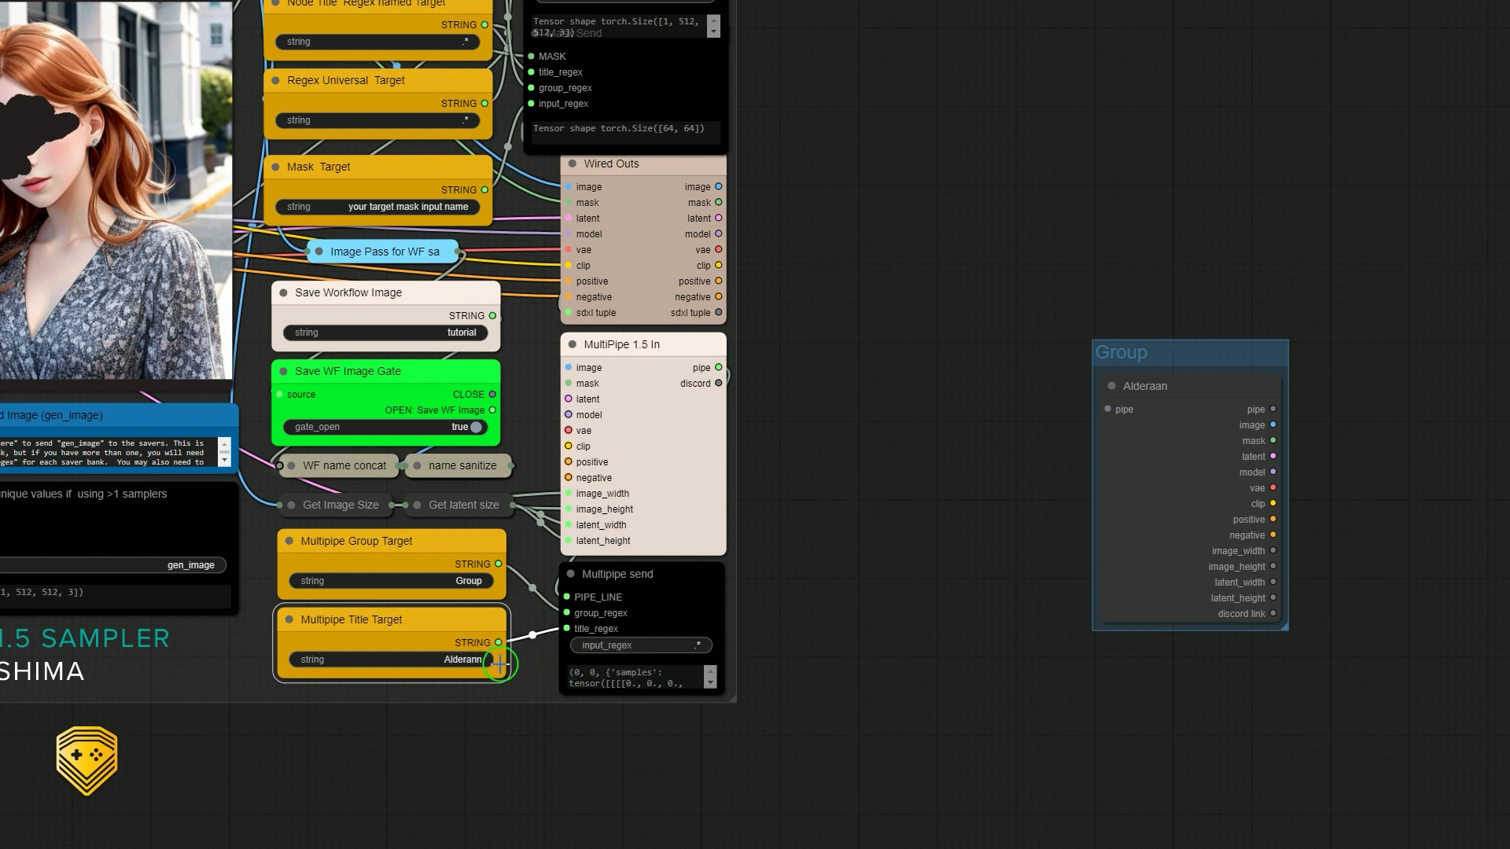
pyautogui.click(470, 659)
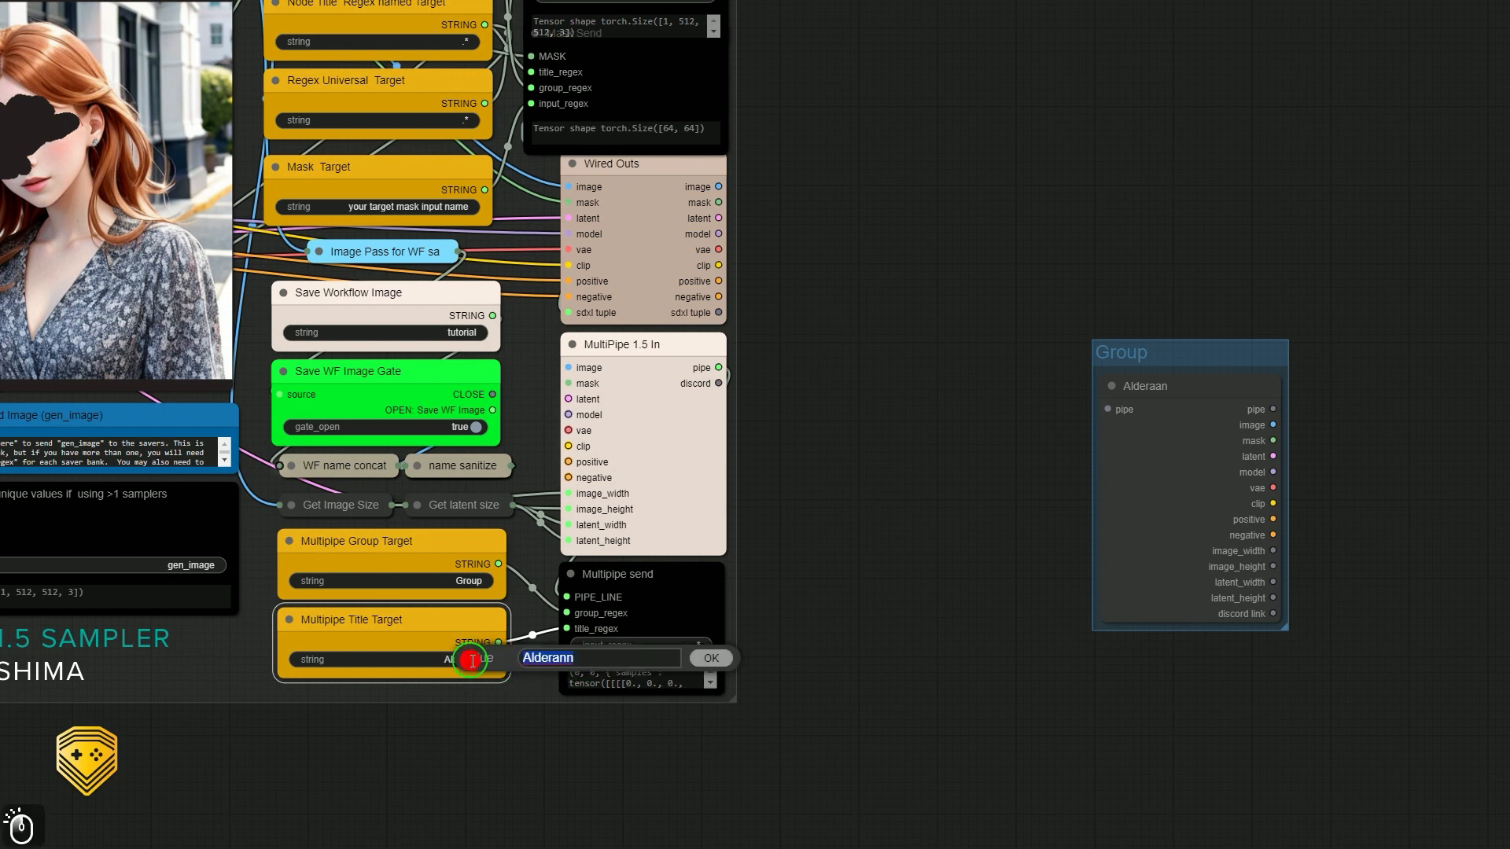
pyautogui.click(711, 659)
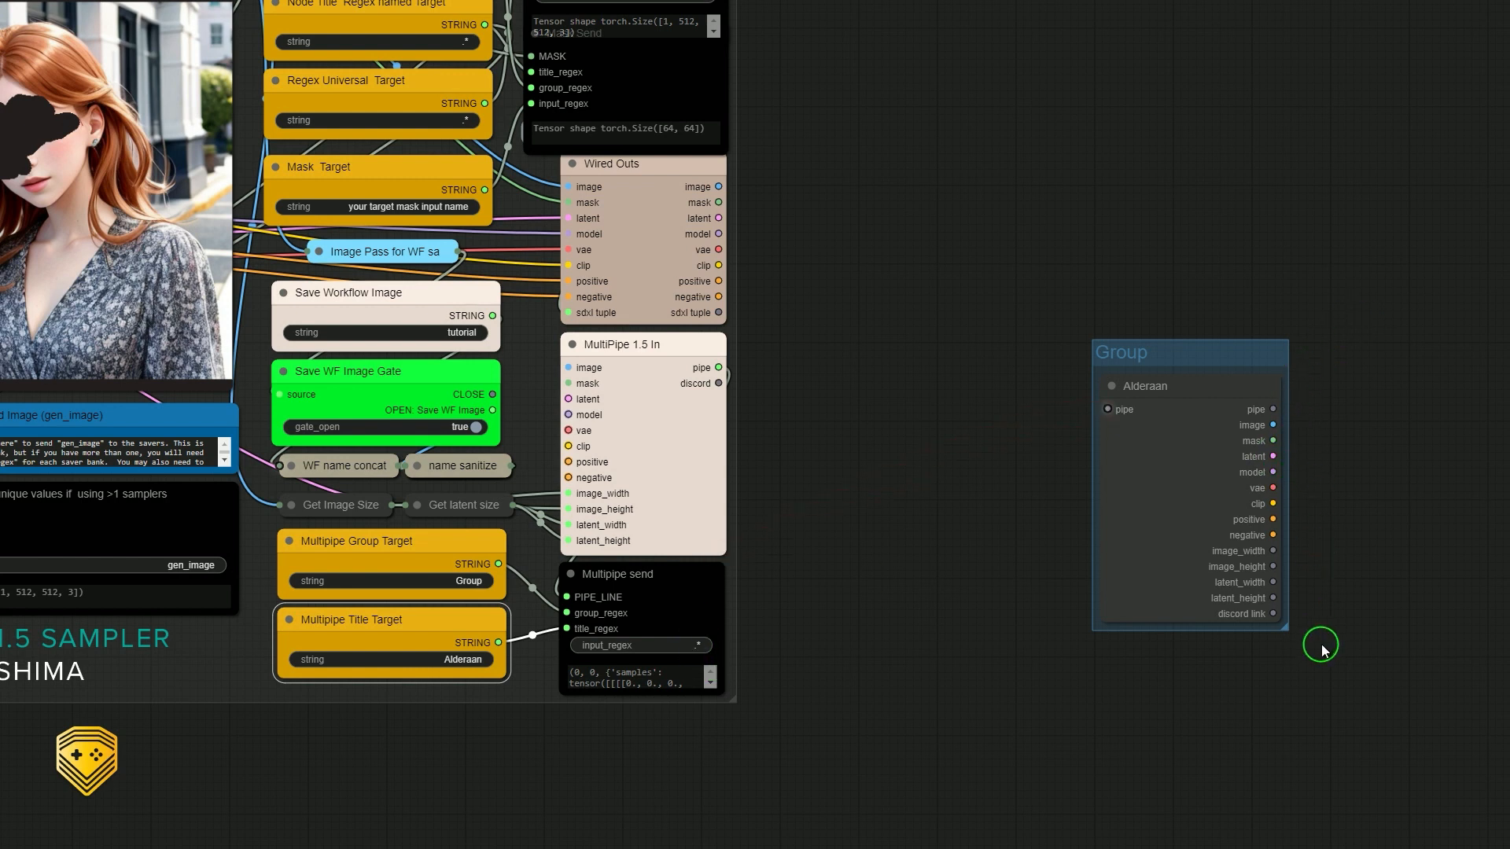
# - Enlarge the group holding the Alderaan node and move it far away to the right of the sampler group
pyautogui.moveTo(1290, 630); pyautogui.dragTo(1496, 821)
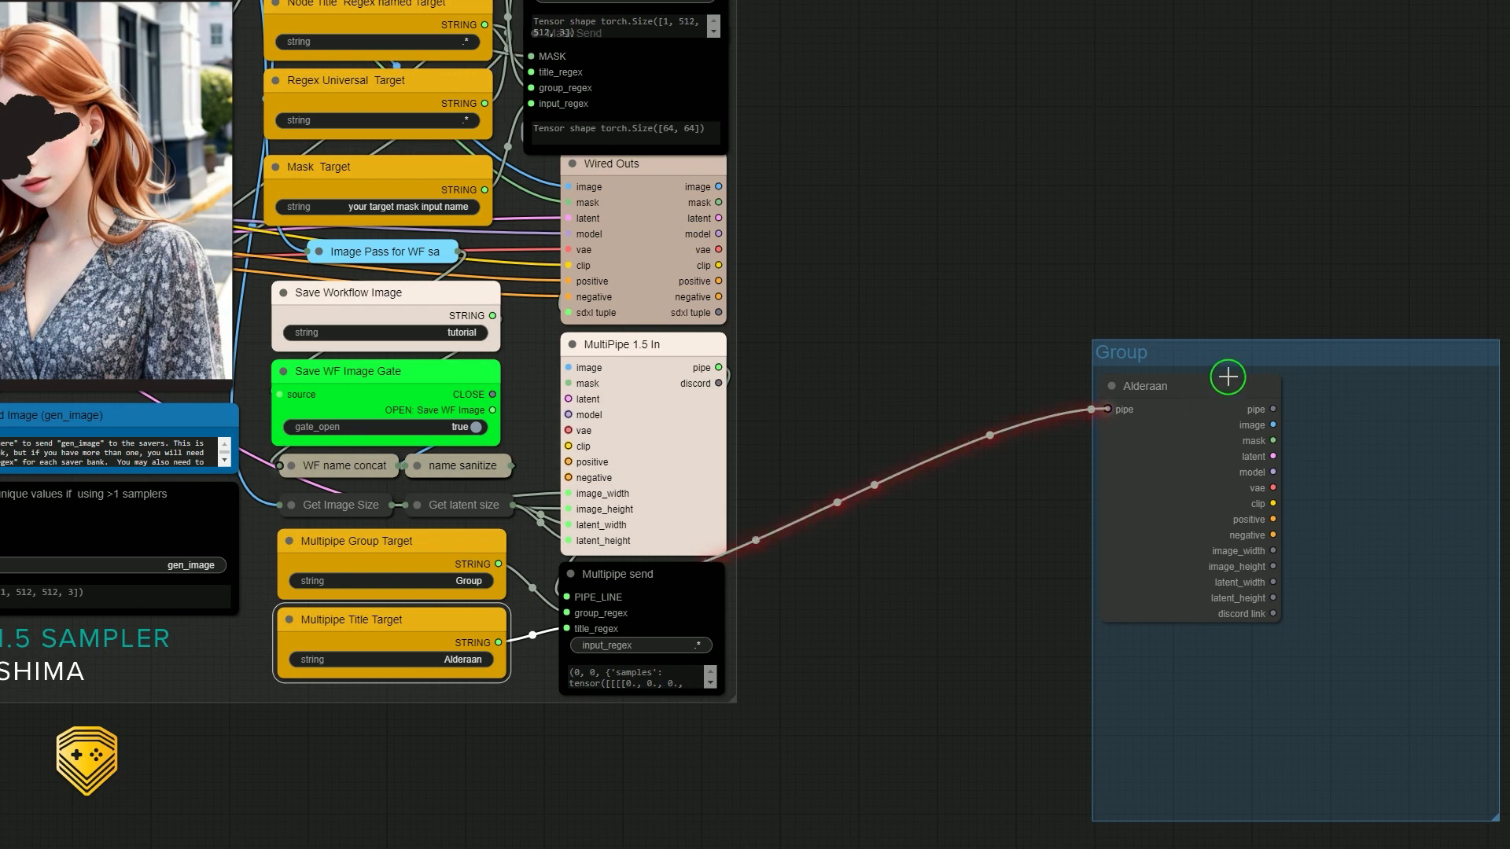
pyautogui.moveTo(1144, 358)
pyautogui.mouseDown()
pyautogui.moveTo(1230, 348)
pyautogui.moveTo(1085, 125)
pyautogui.mouseUp()
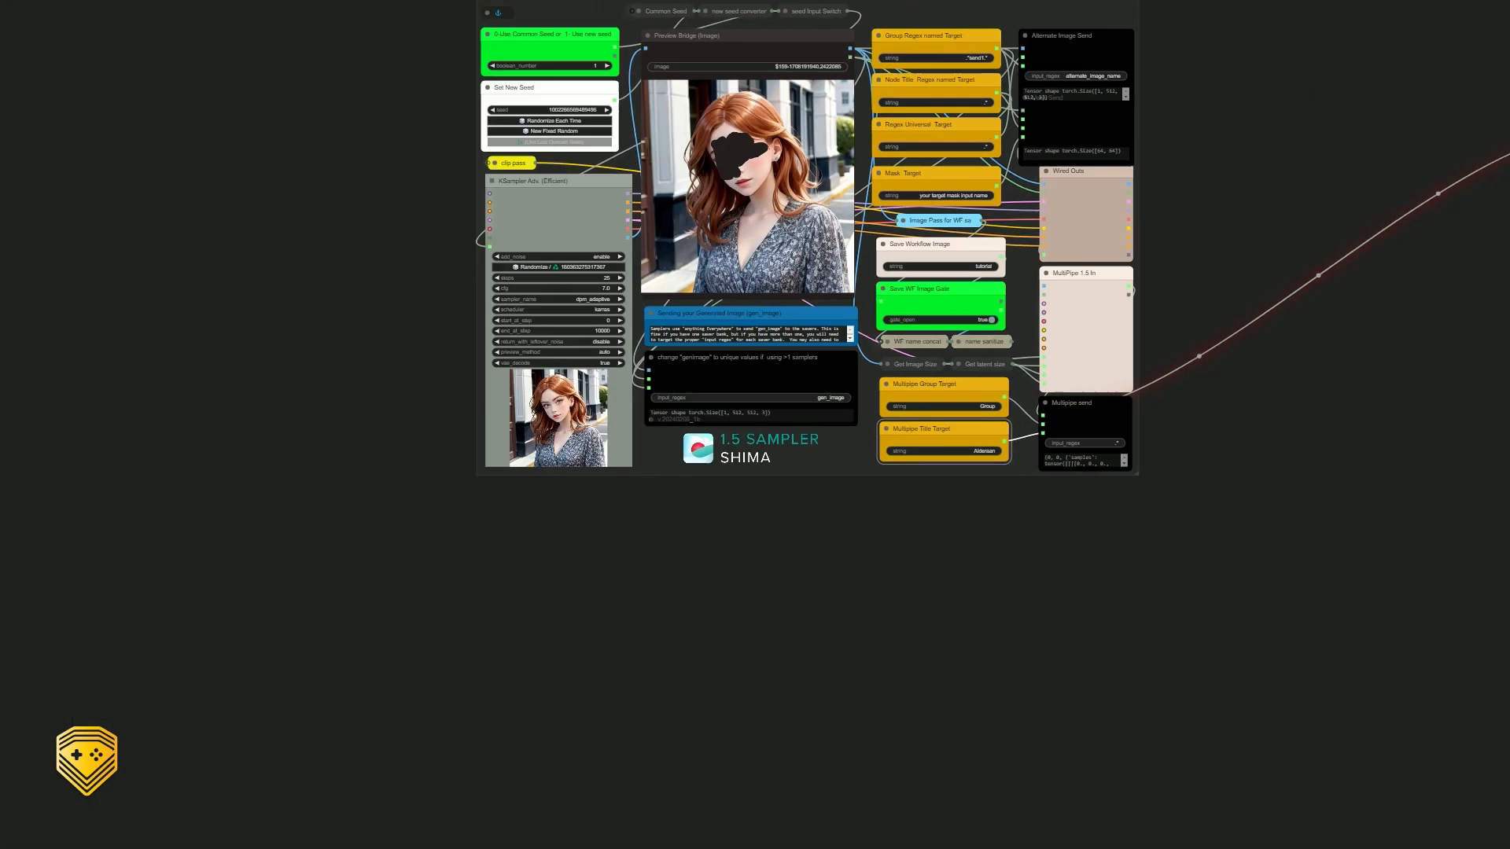
pyautogui.scroll(-10, 1506, 251)
pyautogui.moveTo(1506, 386); pyautogui.dragTo(1021, 352)
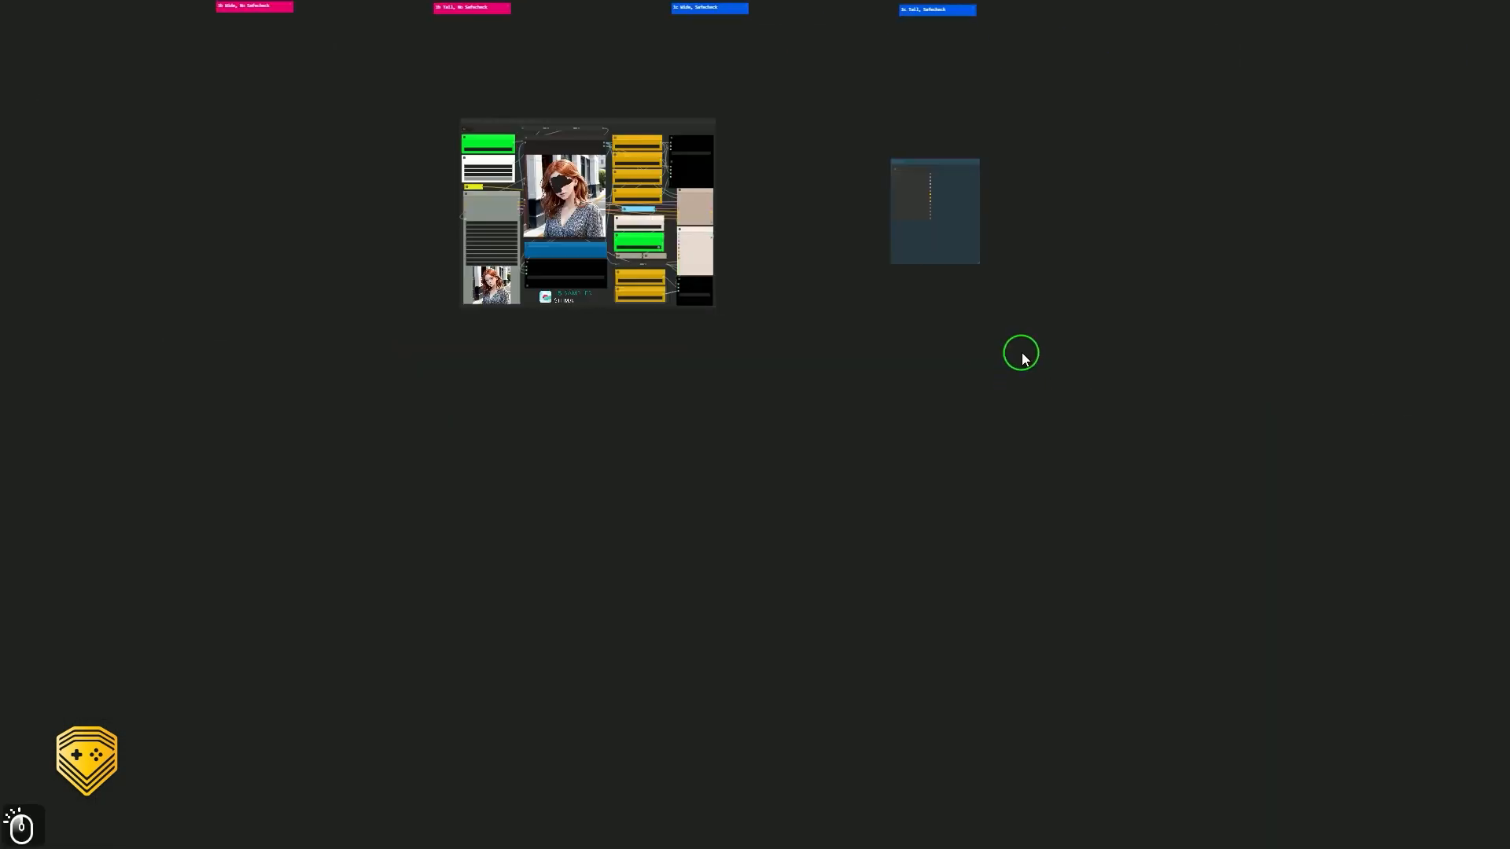
pyautogui.moveTo(936, 166); pyautogui.dragTo(690, 299)
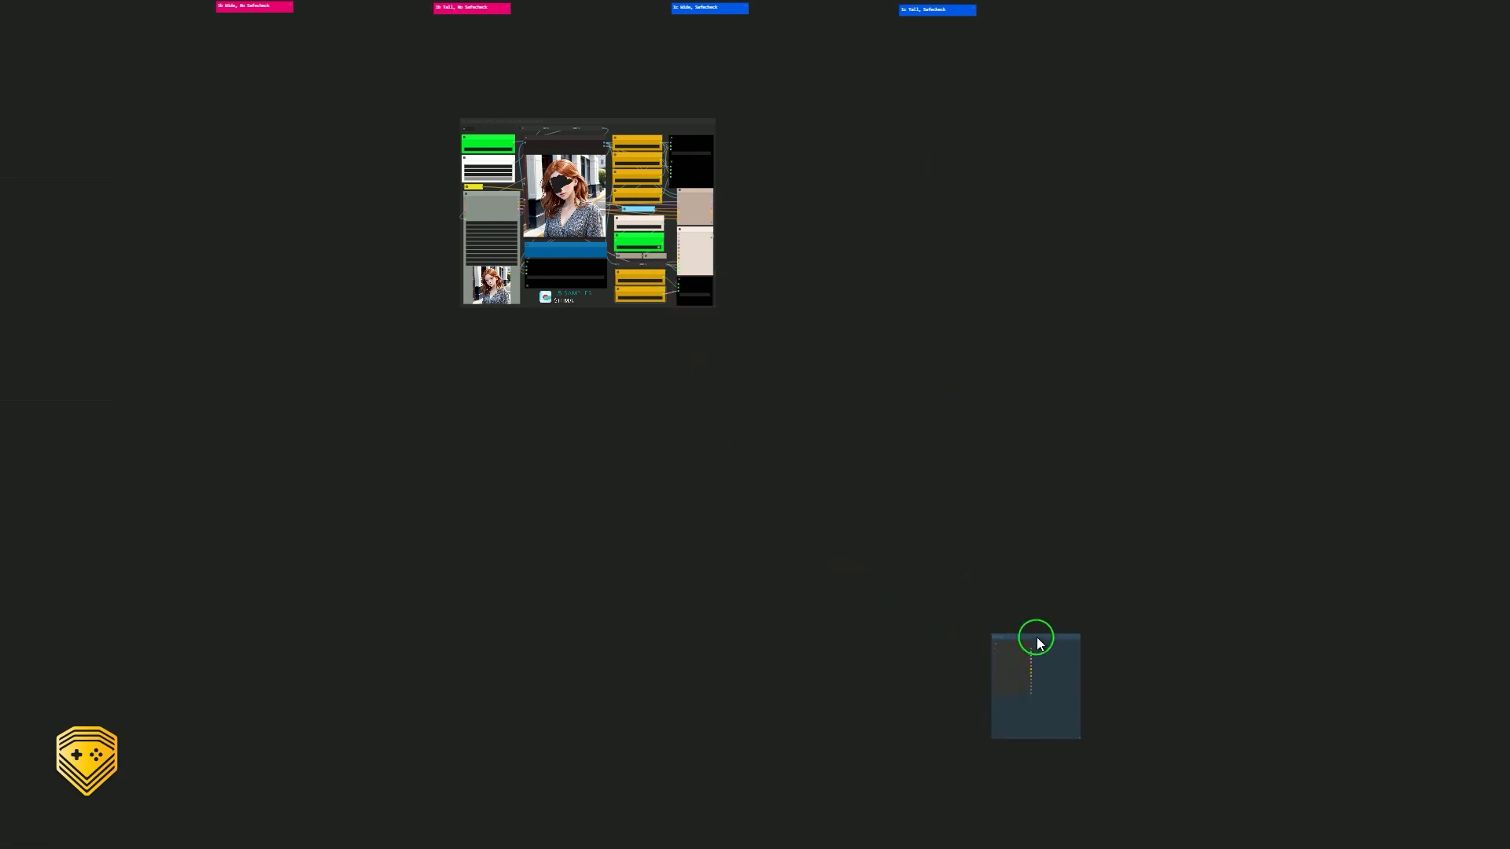
pyautogui.moveTo(1037, 637); pyautogui.dragTo(1388, 76)
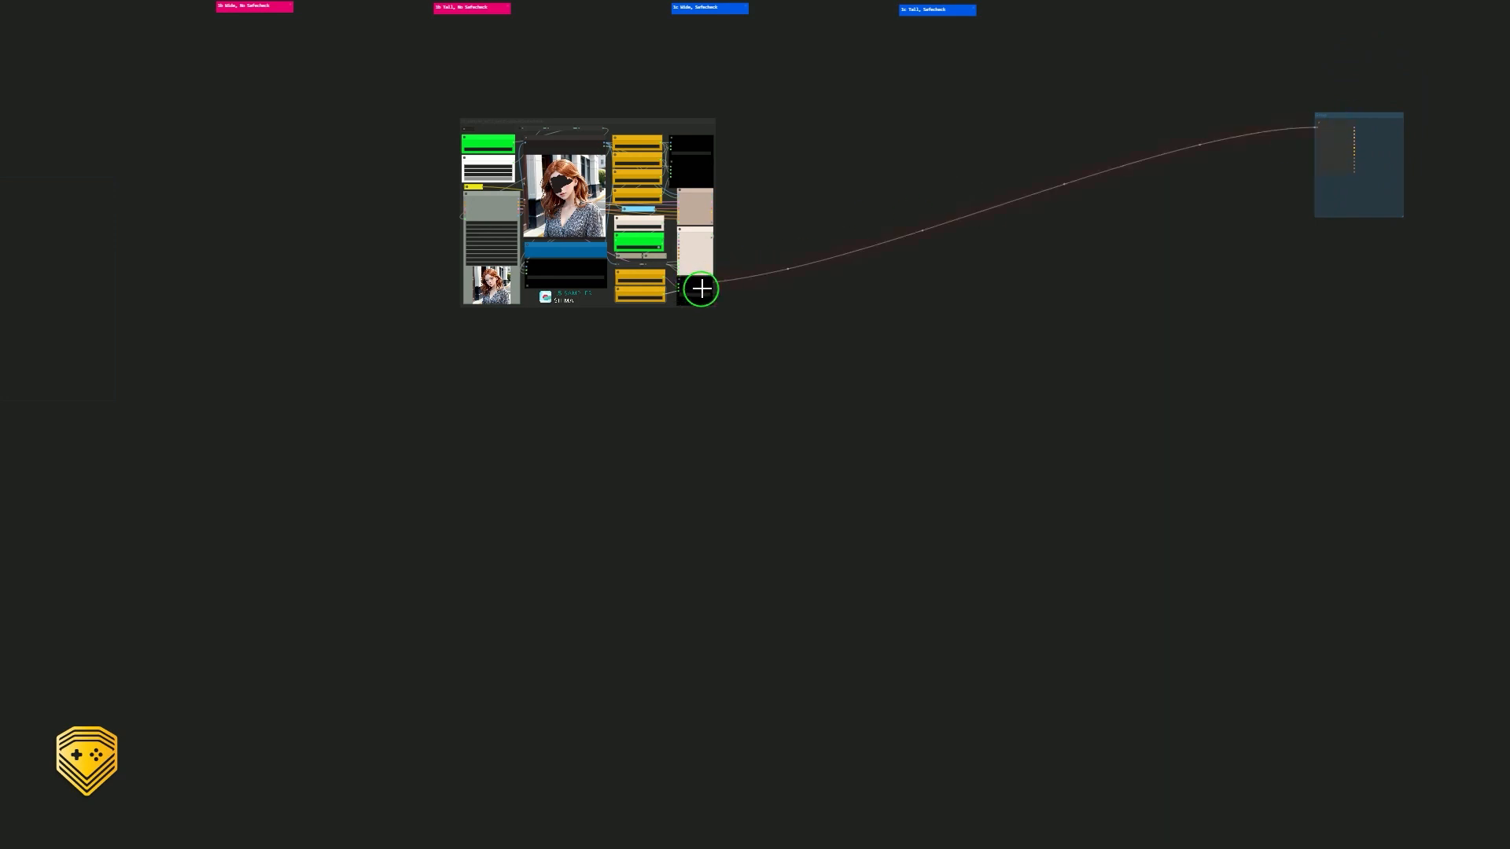
# - Examine the sampler group's Multipipe send, its Wired Outs node and the incoming connections of its KSampler Adv. (Efficient) node
pyautogui.scroll(-2, 959, 261)
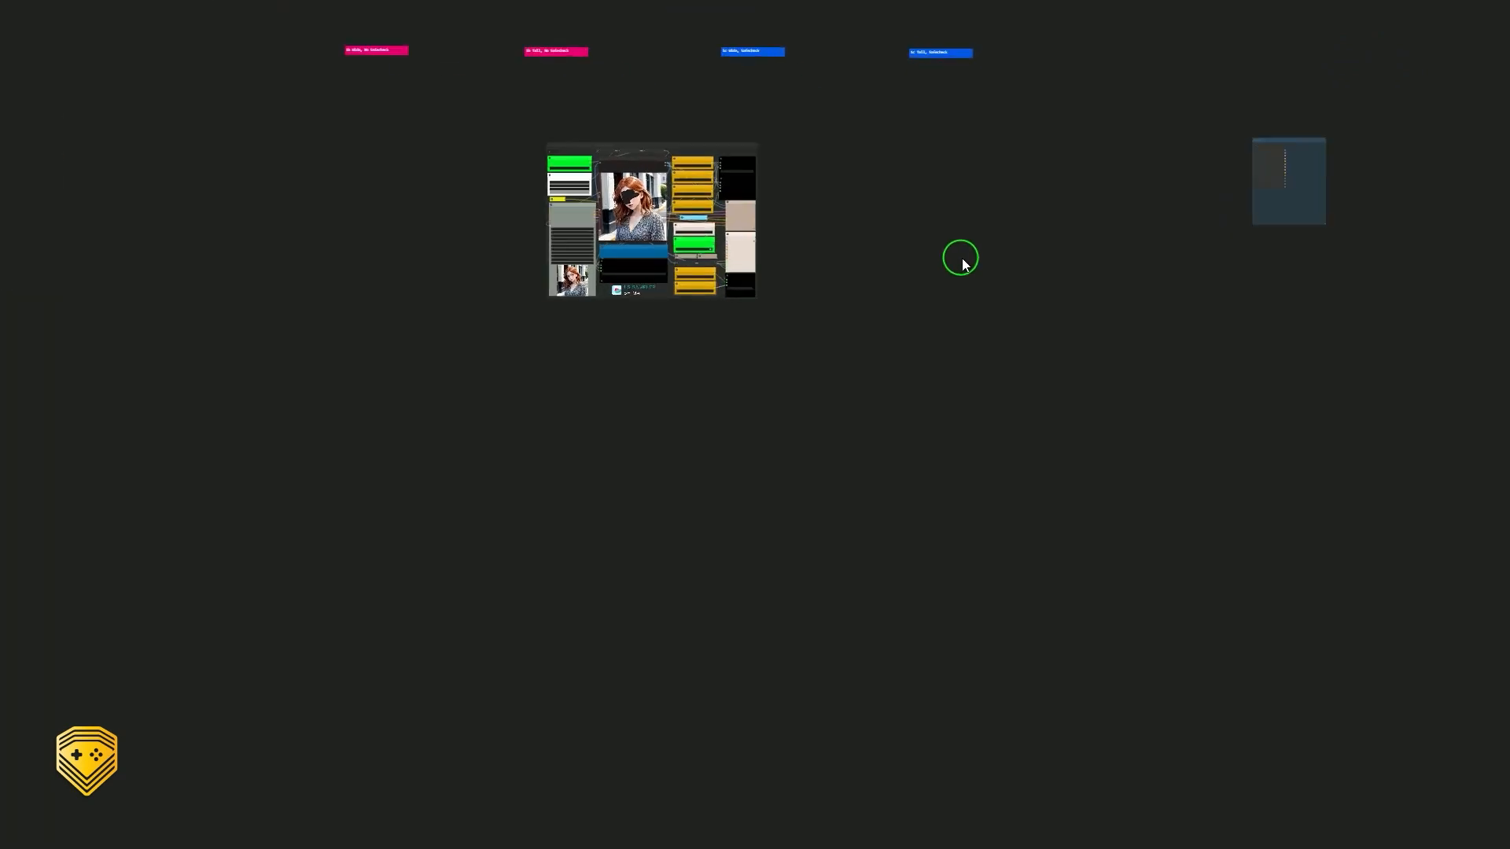
pyautogui.scroll(10, 967, 261)
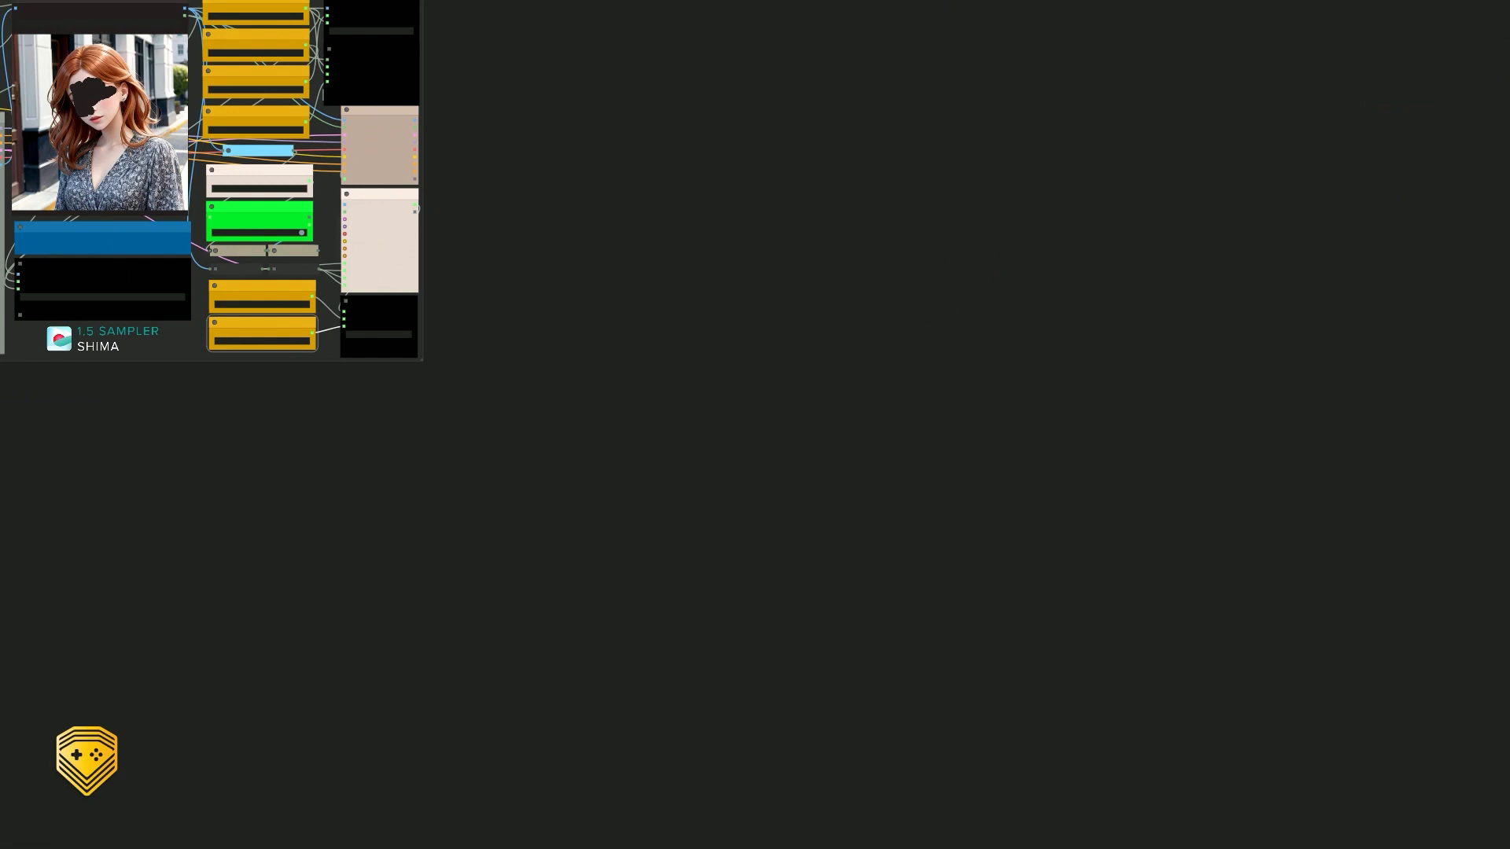
pyautogui.moveTo(696, 323); pyautogui.dragTo(1146, 556)
pyautogui.scroll(8, 1129, 541)
pyautogui.moveTo(1015, 438); pyautogui.dragTo(1499, 635)
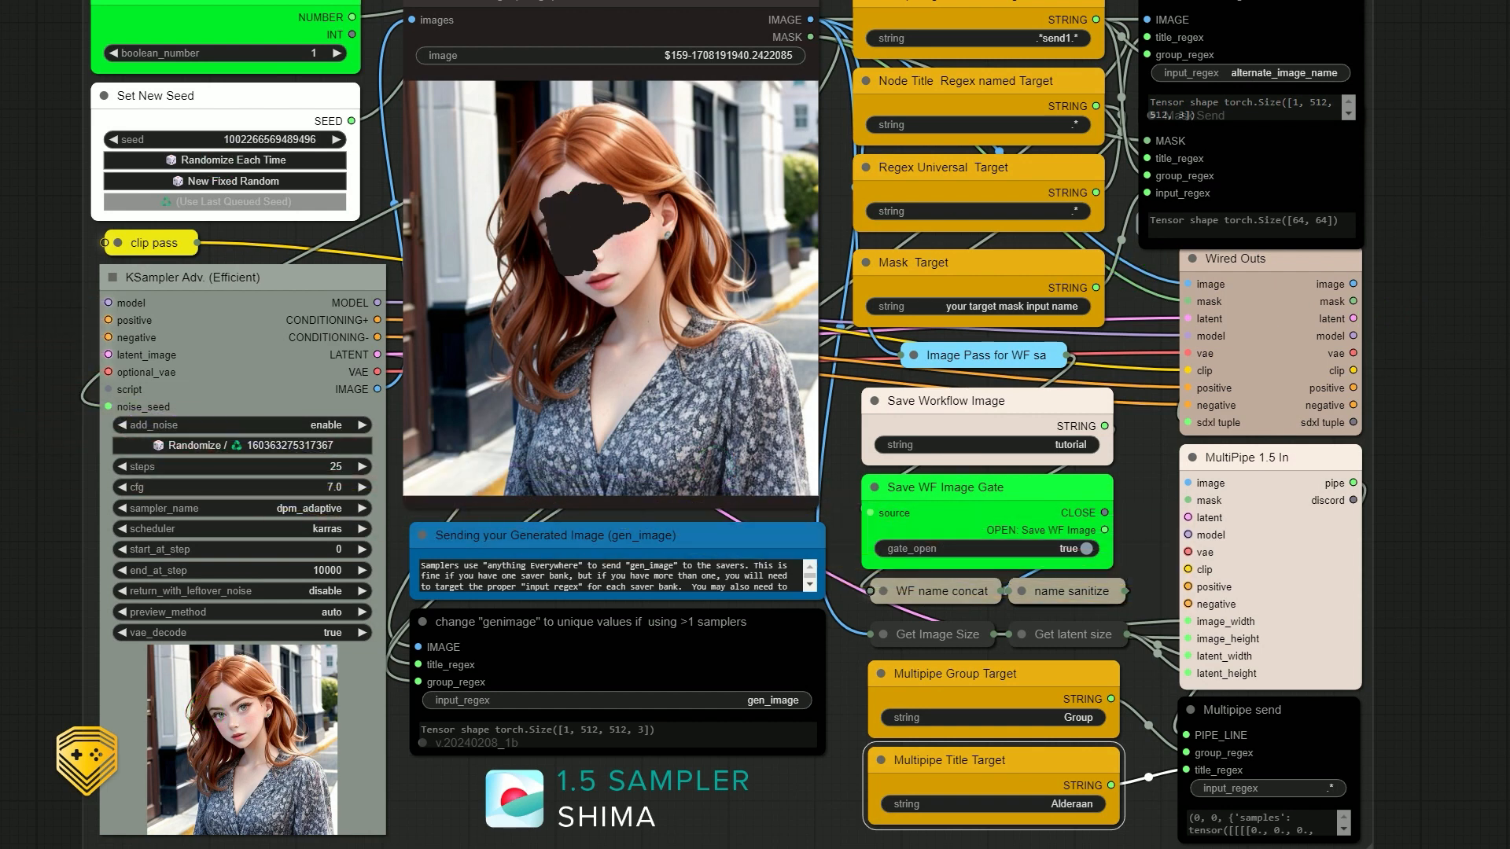
pyautogui.moveTo(1303, 319); pyautogui.dragTo(1262, 337)
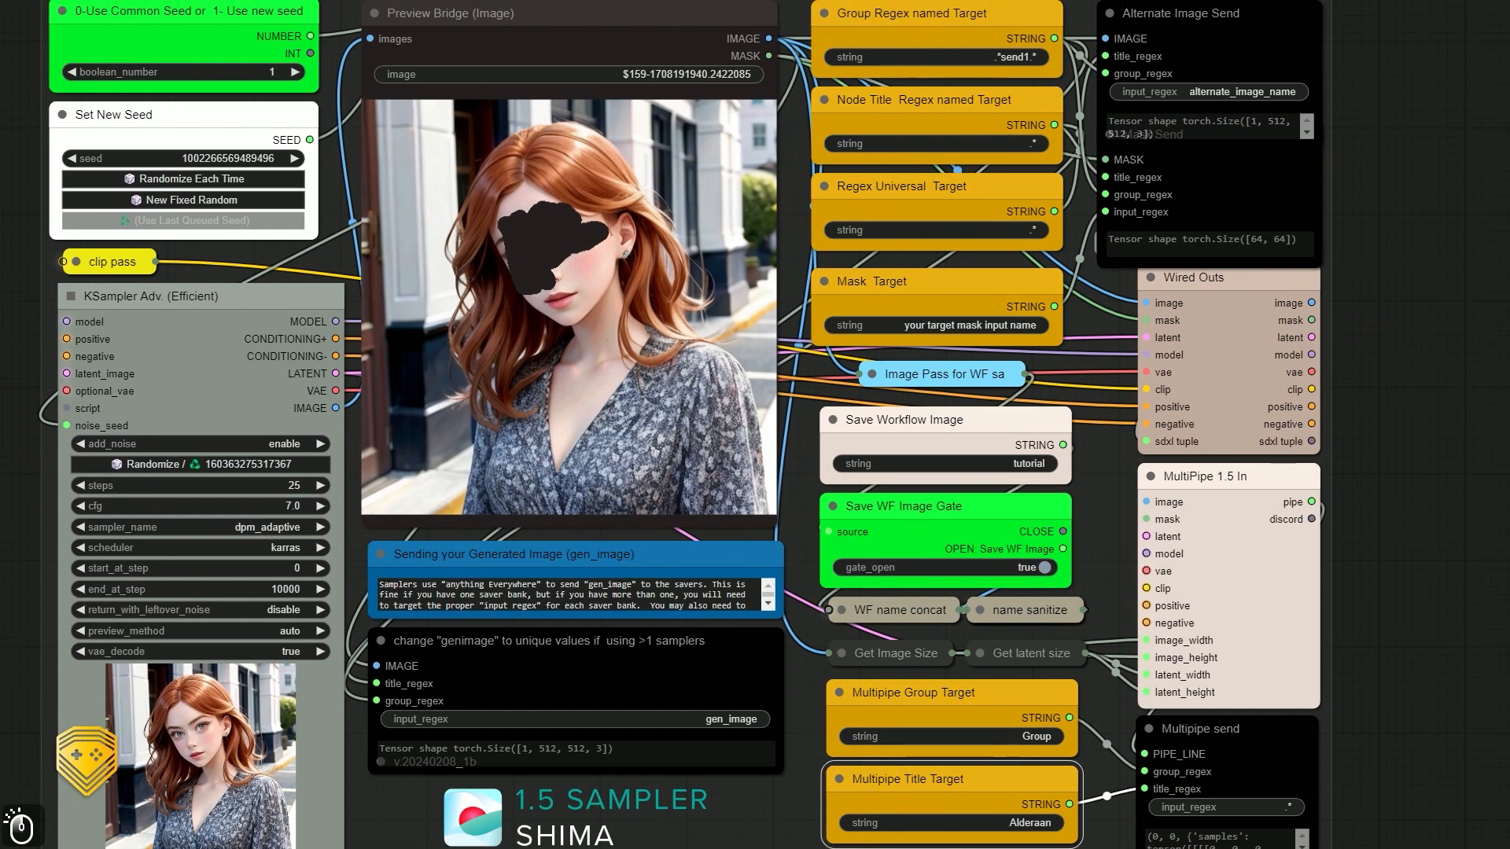
pyautogui.moveTo(58, 320)
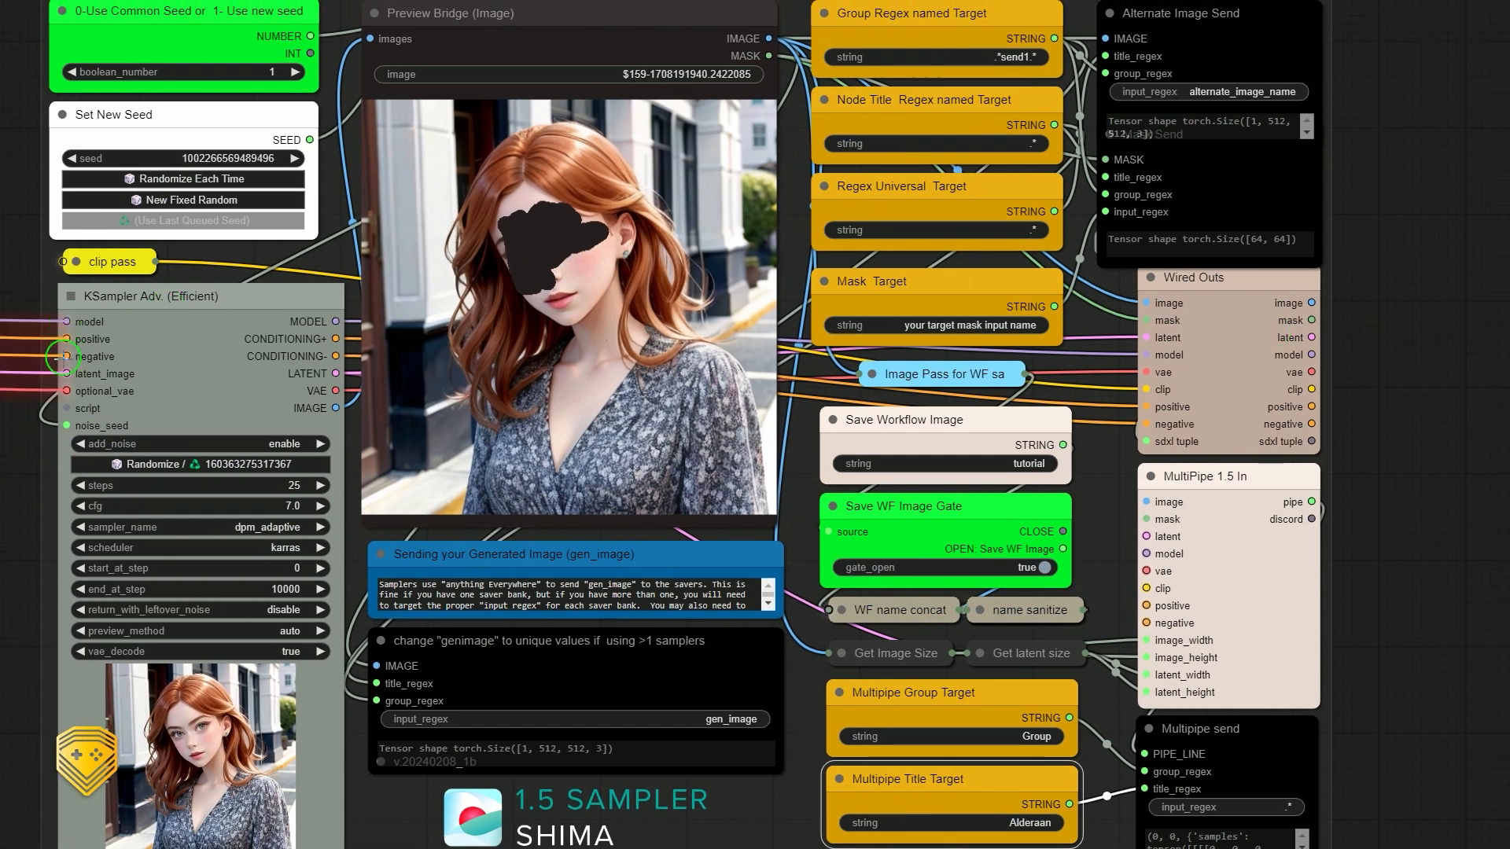
pyautogui.scroll(-5, 860, 453)
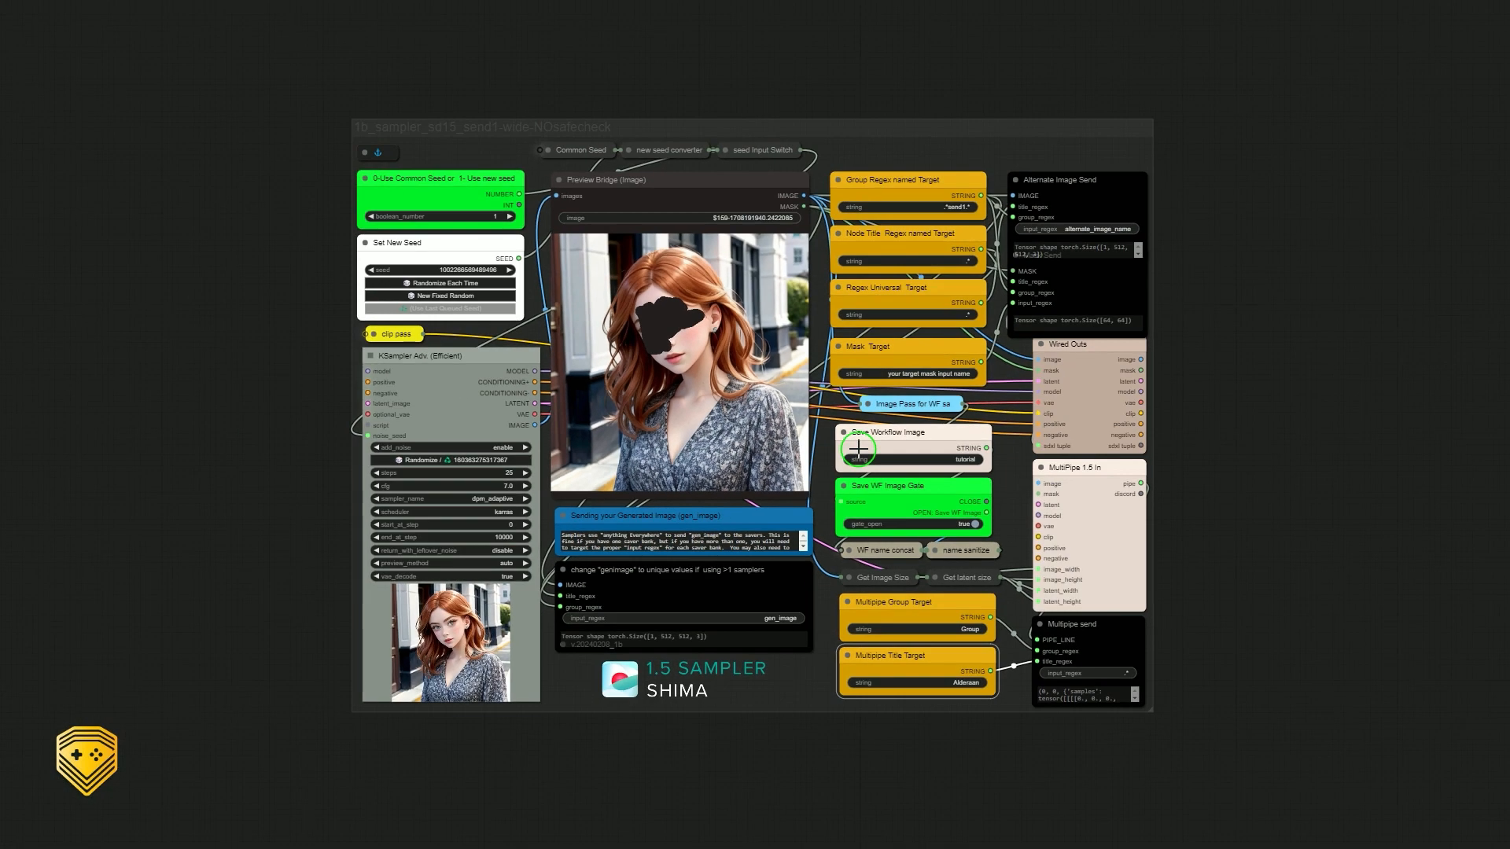
# - Insert the node template 1b_sampler_sd15_send1-wide-NOsafecheck on the empty canvas directly beside the existing sampler group
pyautogui.moveTo(1284, 370); pyautogui.dragTo(909, 352)
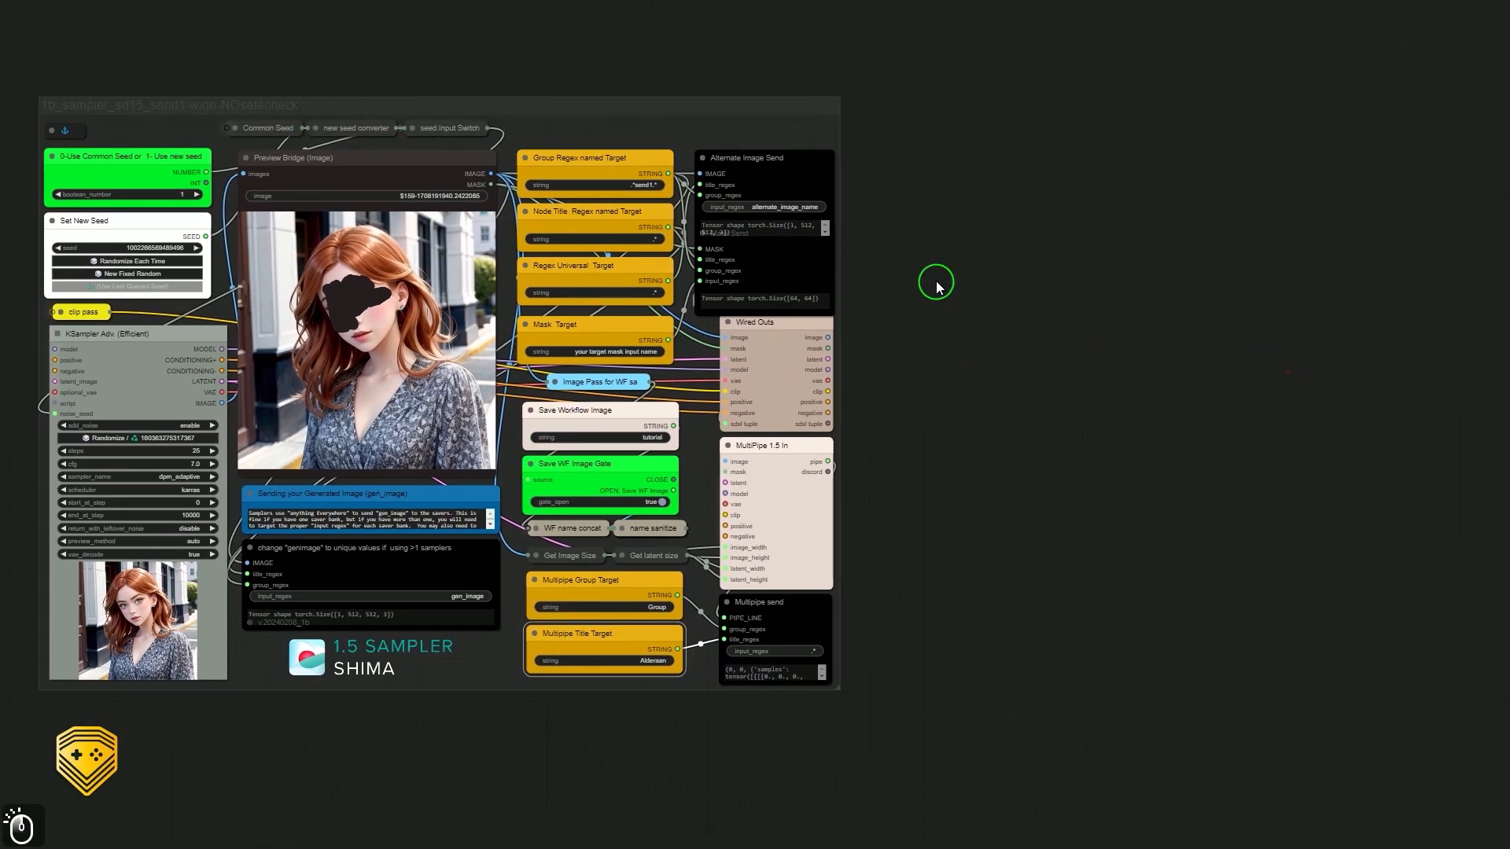
pyautogui.rightClick(865, 104)
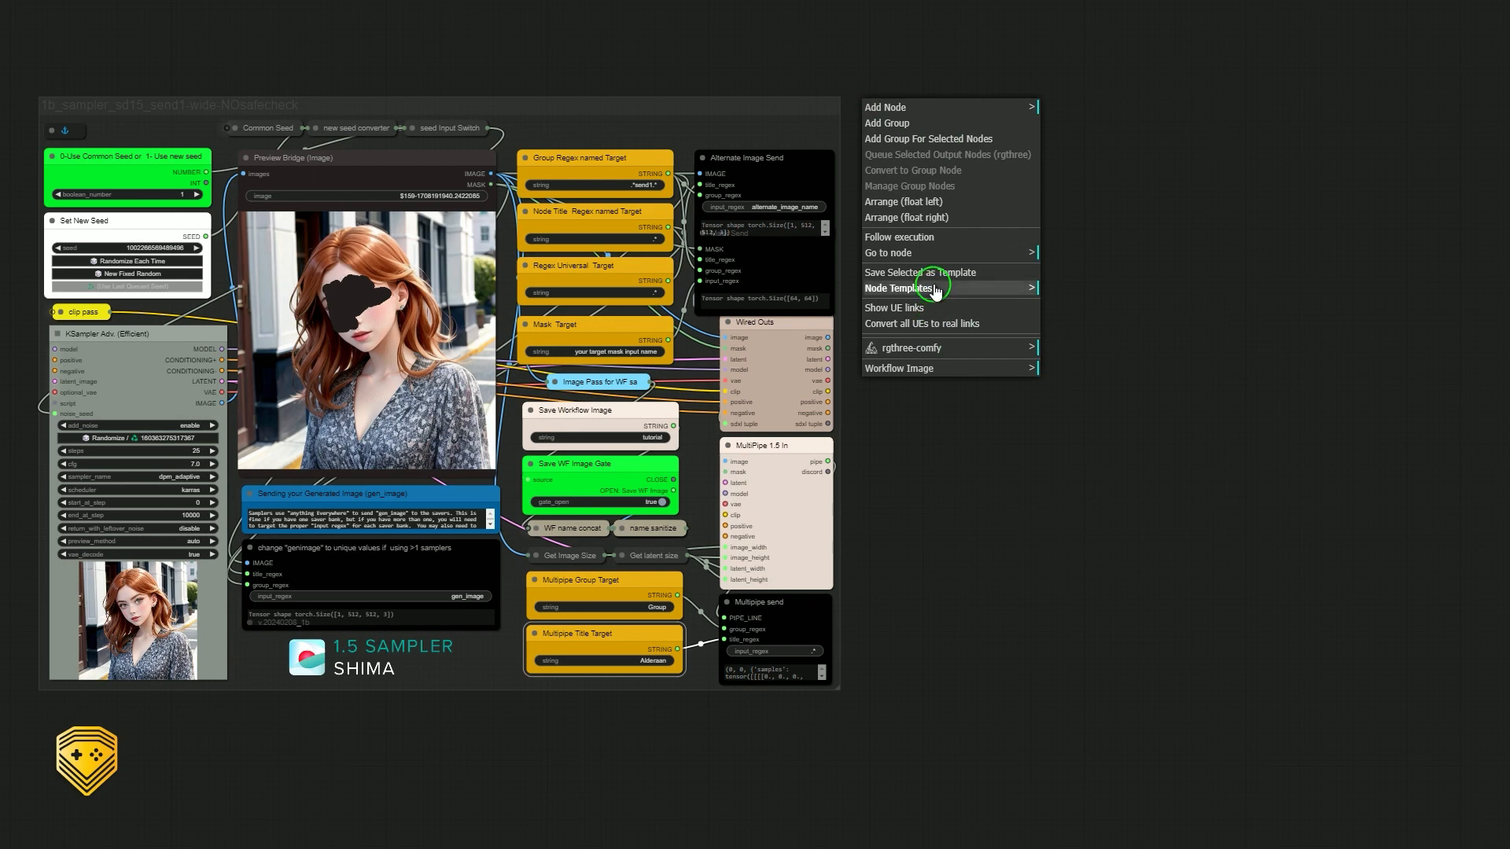
pyautogui.click(969, 291)
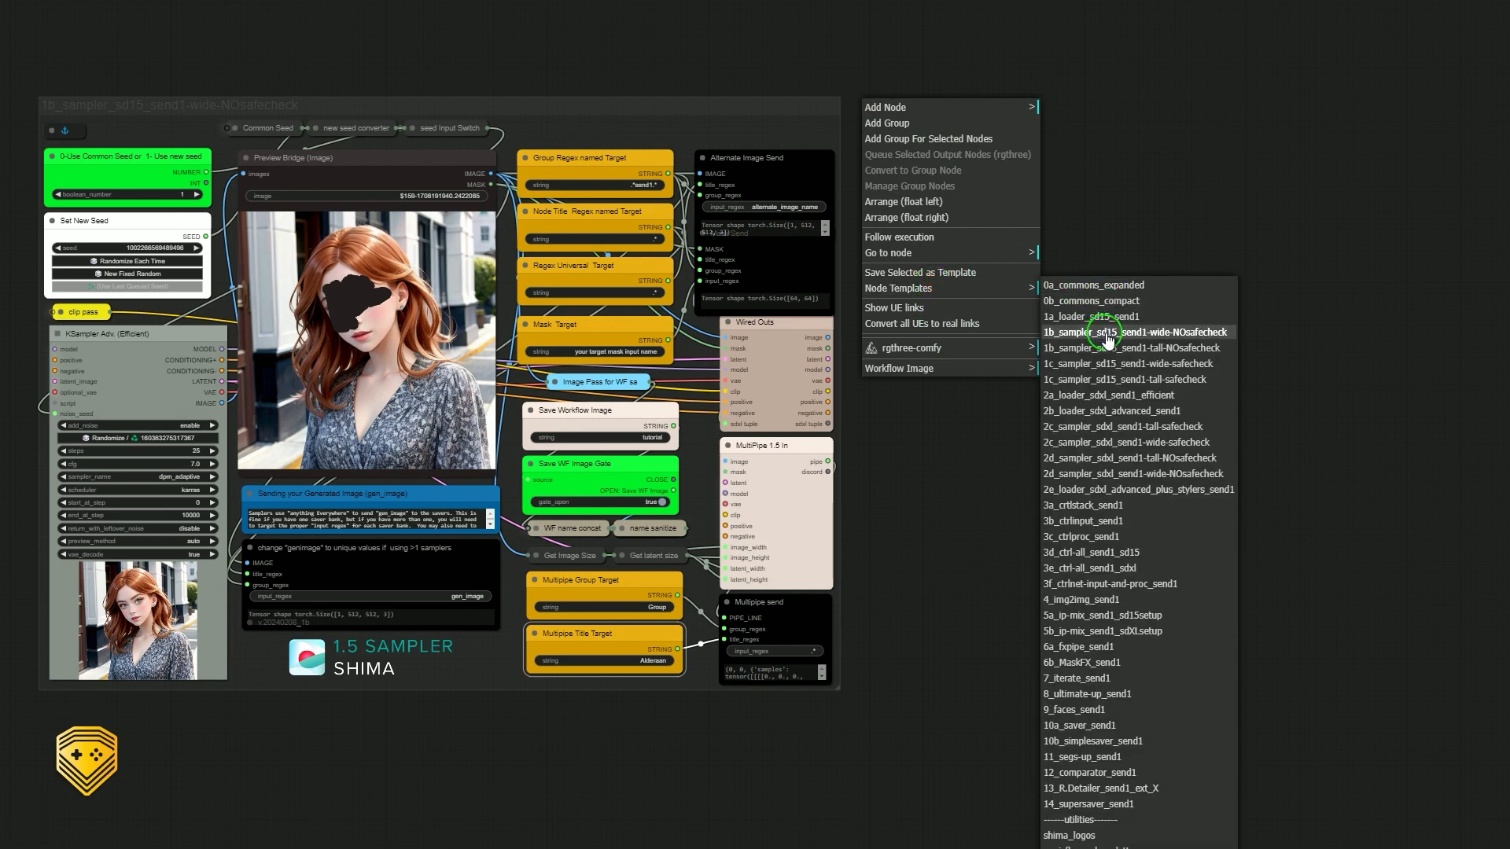
pyautogui.click(1108, 340)
pyautogui.moveTo(957, 75); pyautogui.dragTo(970, 124)
pyautogui.scroll(6, 865, 504)
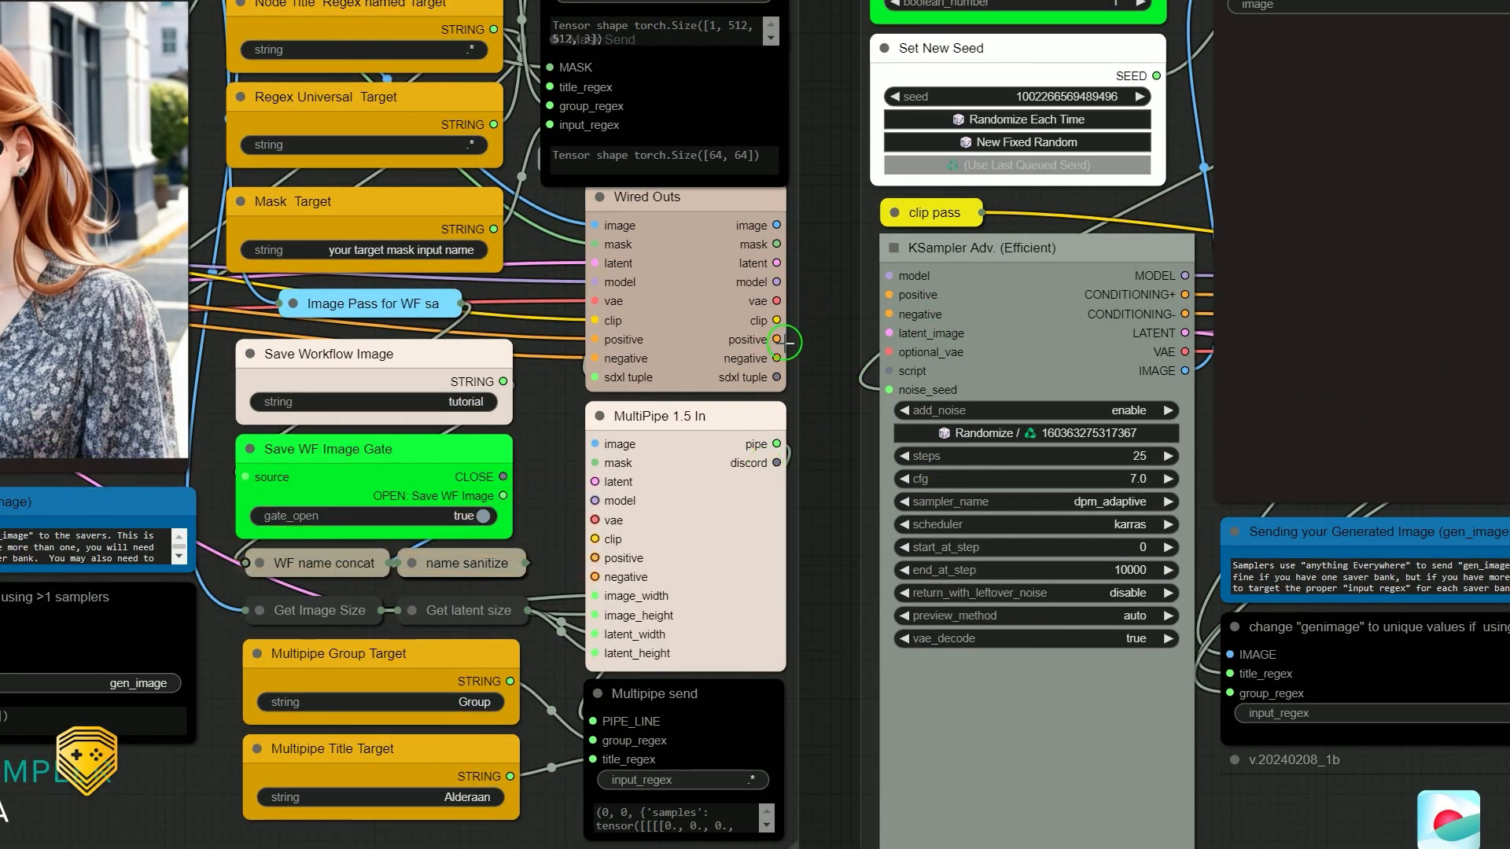
# - Connect the Wired Outs node's model and vae outputs to model and optional_vae on the second sampler's KSampler Adv. (Efficient) node
pyautogui.click(914, 259)
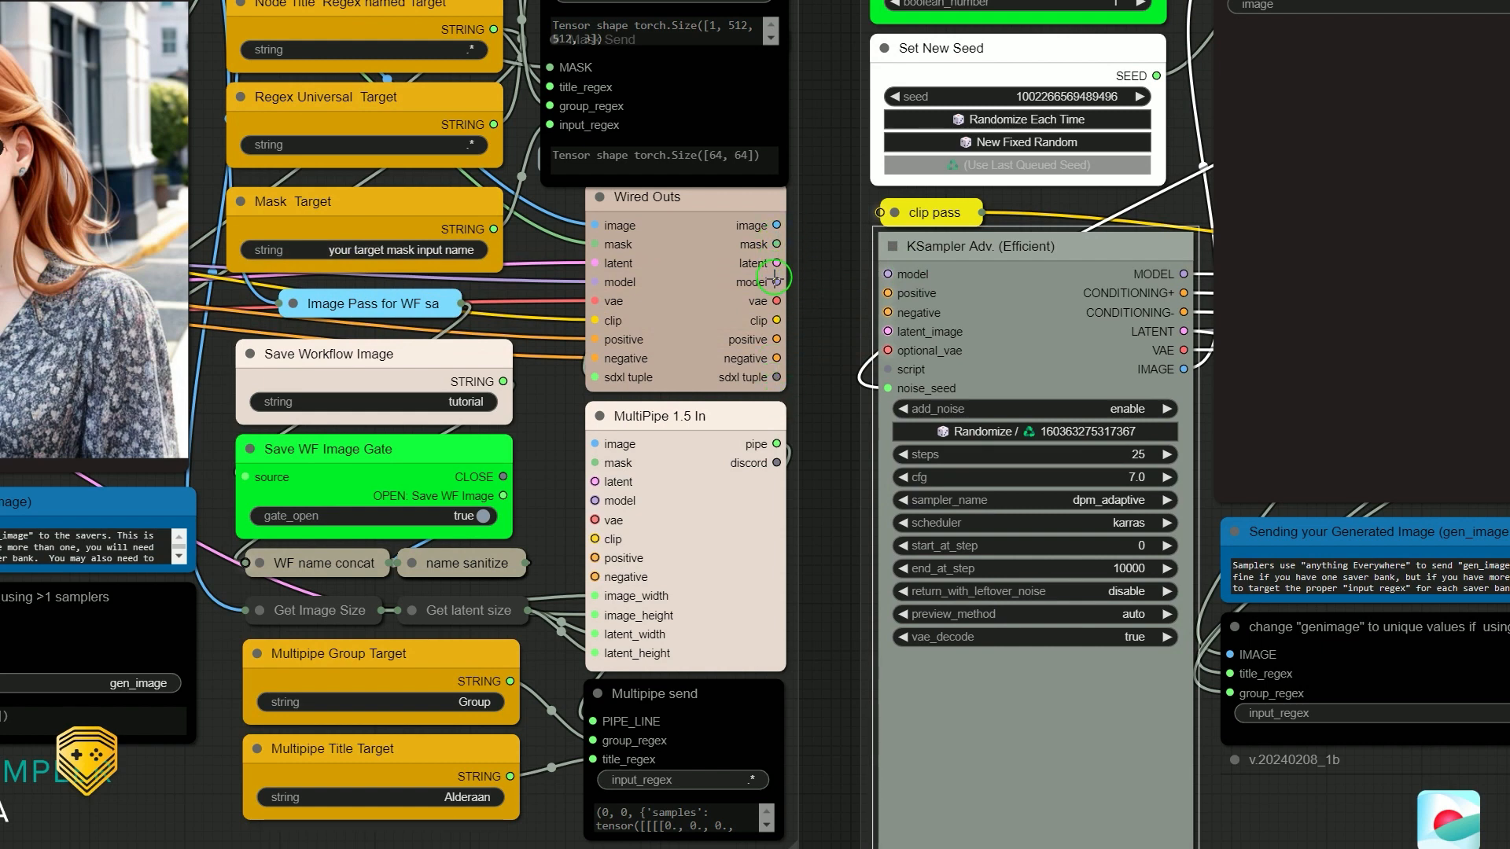
pyautogui.moveTo(775, 281); pyautogui.dragTo(886, 273)
pyautogui.moveTo(775, 299); pyautogui.dragTo(888, 350)
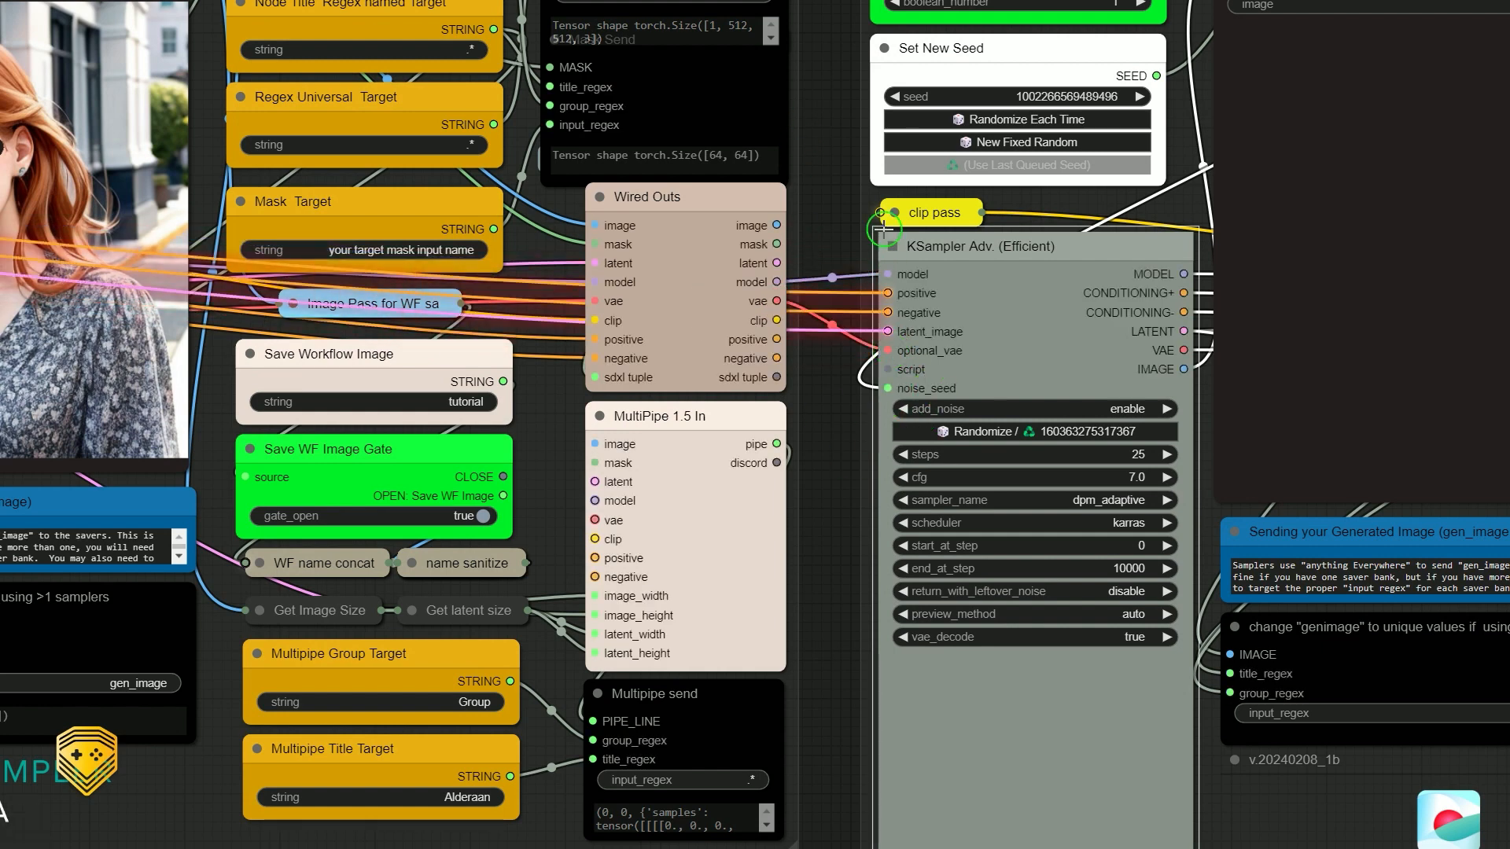
# - Remove the second 1b_sampler_sd15_send1-wide-NOsafecheck group, beside the original sampler group, together with all its nodes
pyautogui.scroll(-8, 879, 555)
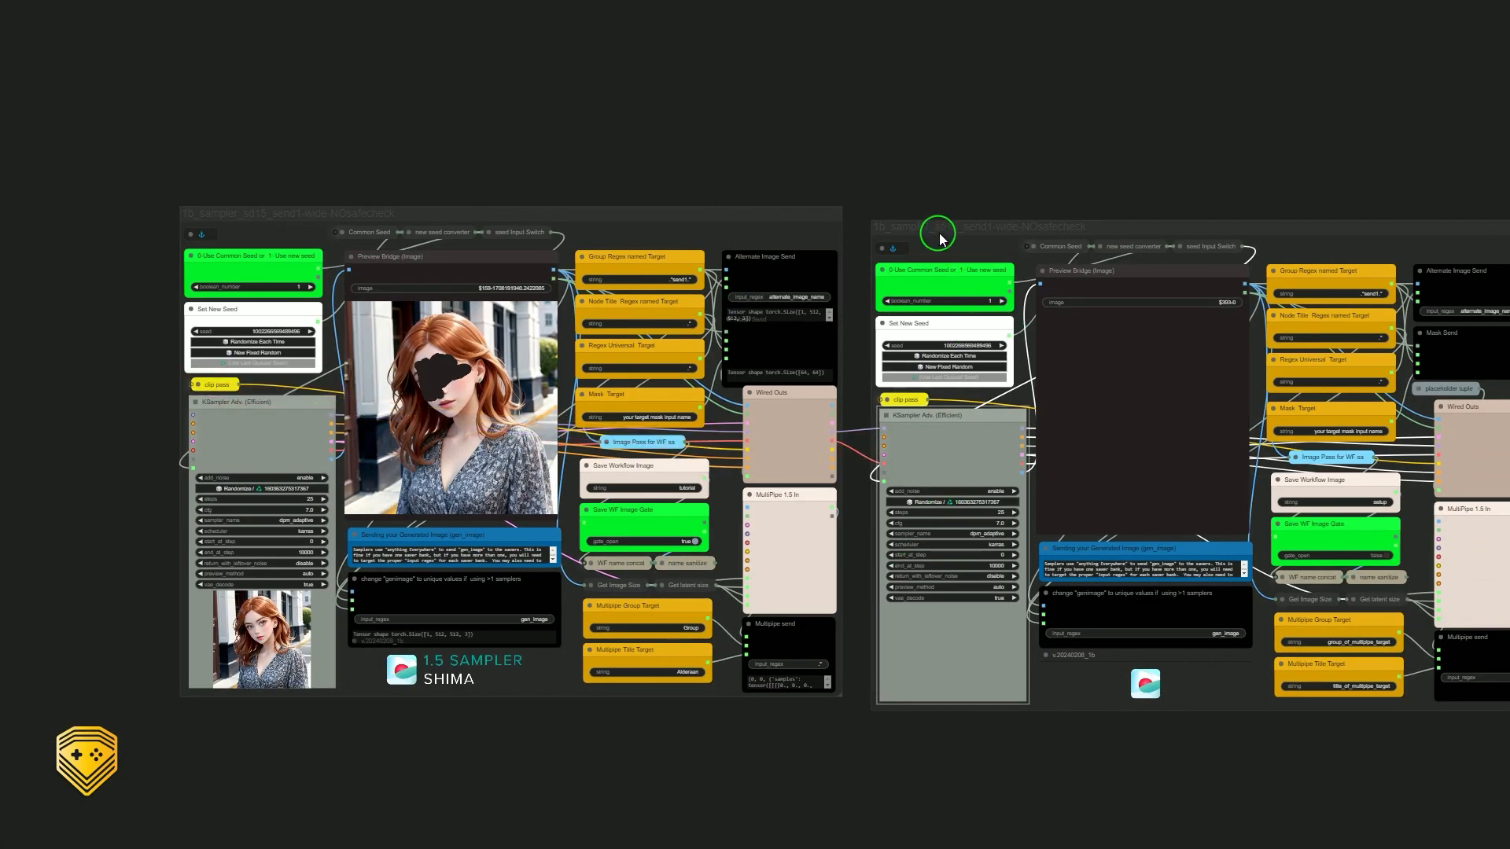
pyautogui.click(896, 469)
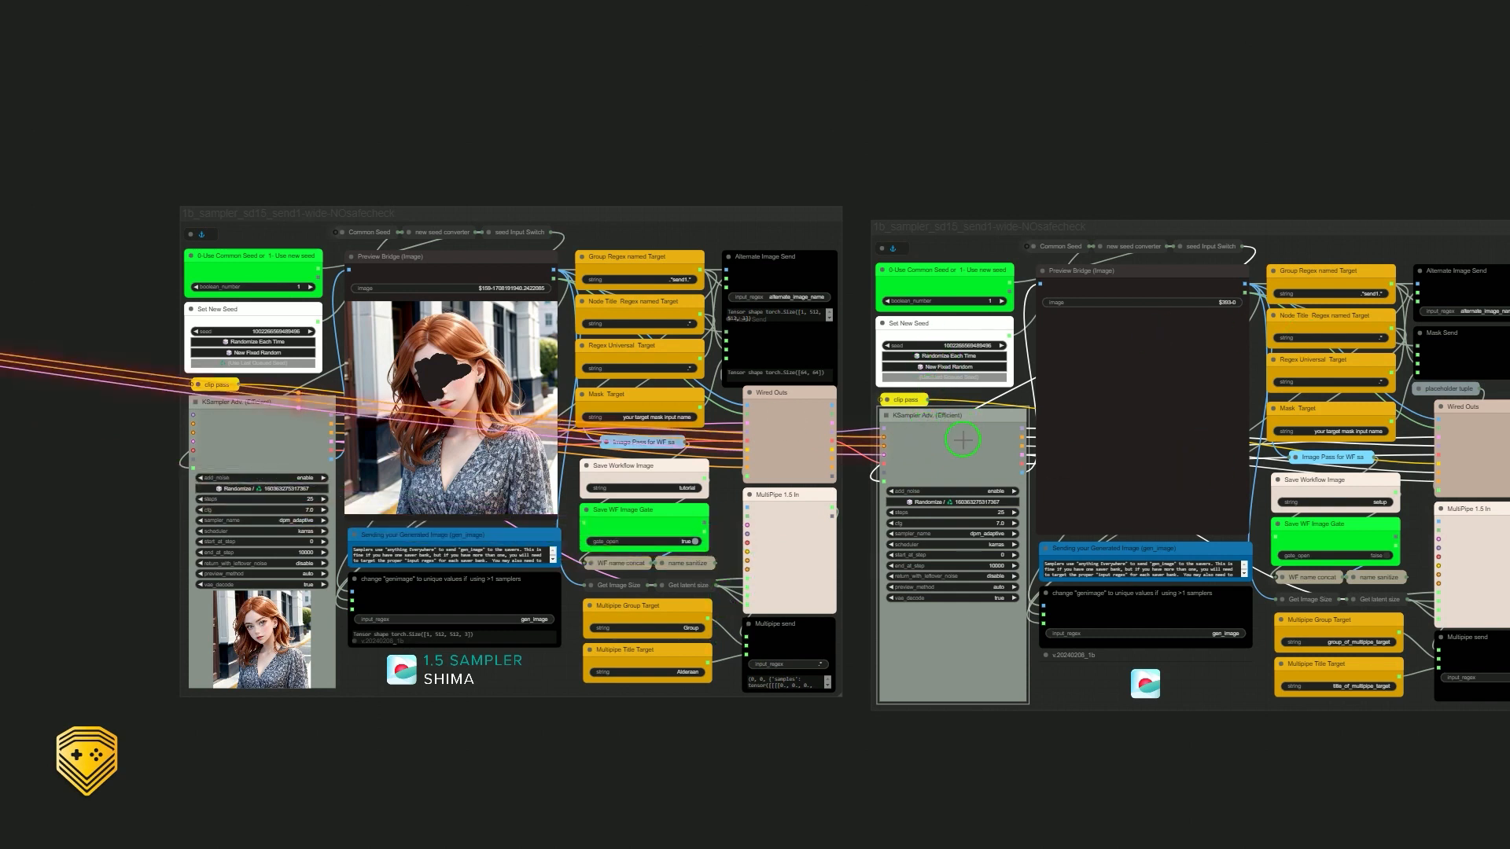
pyautogui.rightClick(977, 228)
pyautogui.click(998, 579)
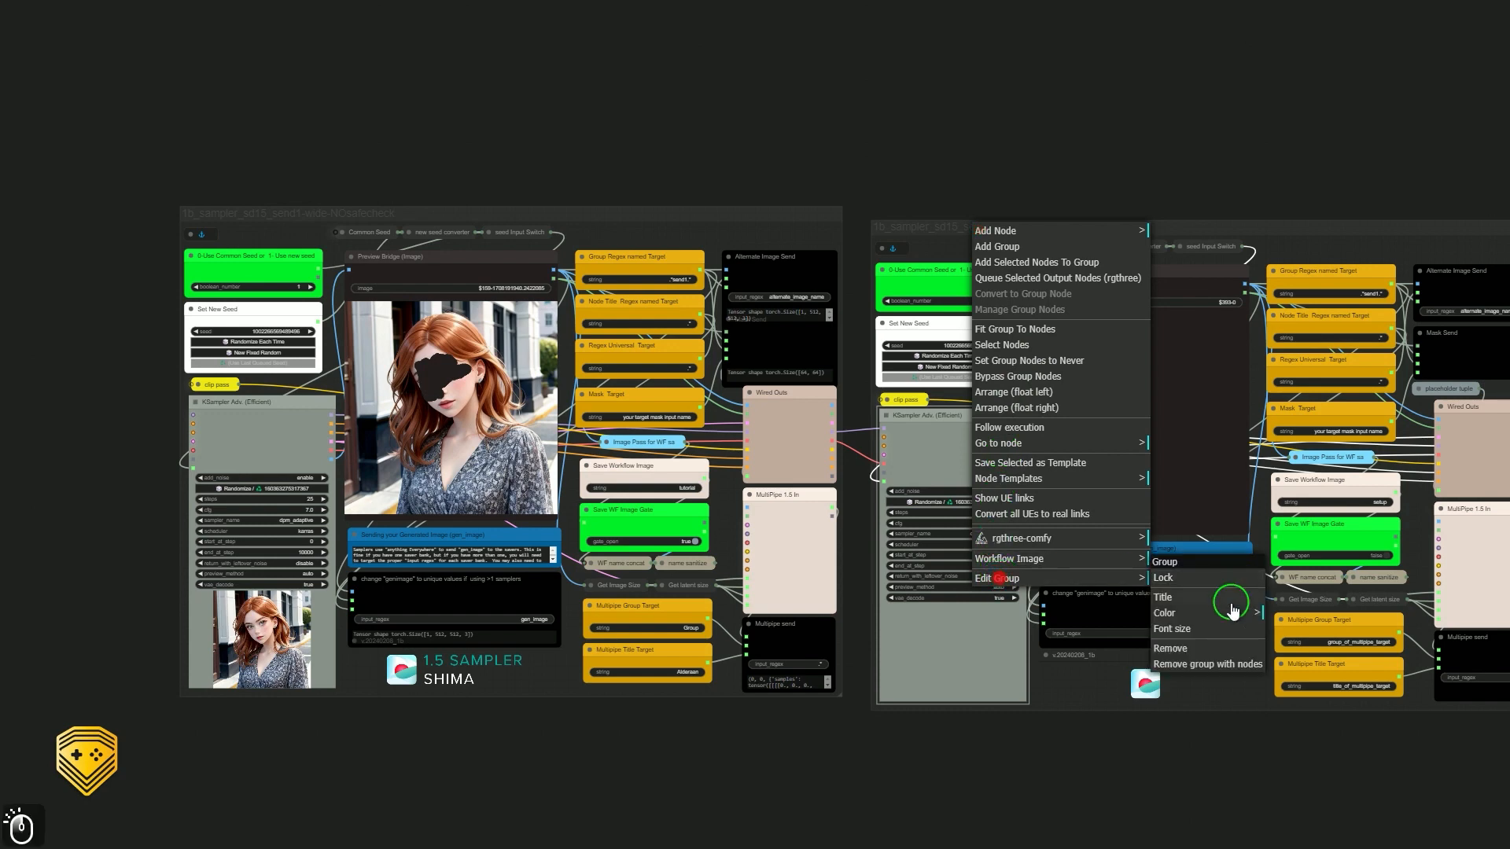
pyautogui.click(1212, 663)
# - In the remaining sampler group, switch gate_open on the Save WF Image Gate node to false and back to true
pyautogui.scroll(5, 996, 640)
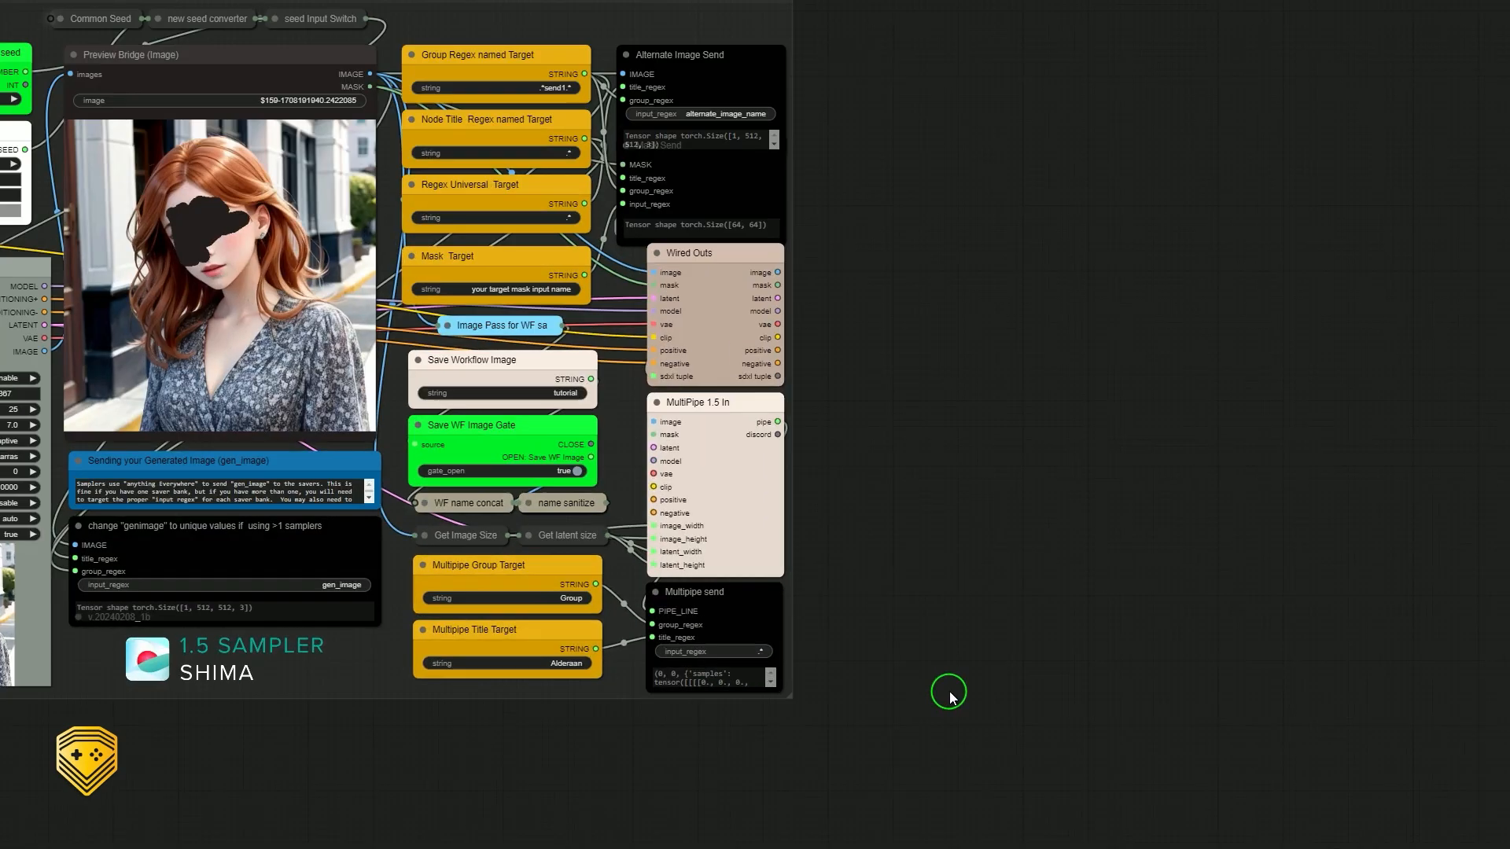
pyautogui.moveTo(938, 651); pyautogui.dragTo(1428, 718)
pyautogui.scroll(1, 1335, 684)
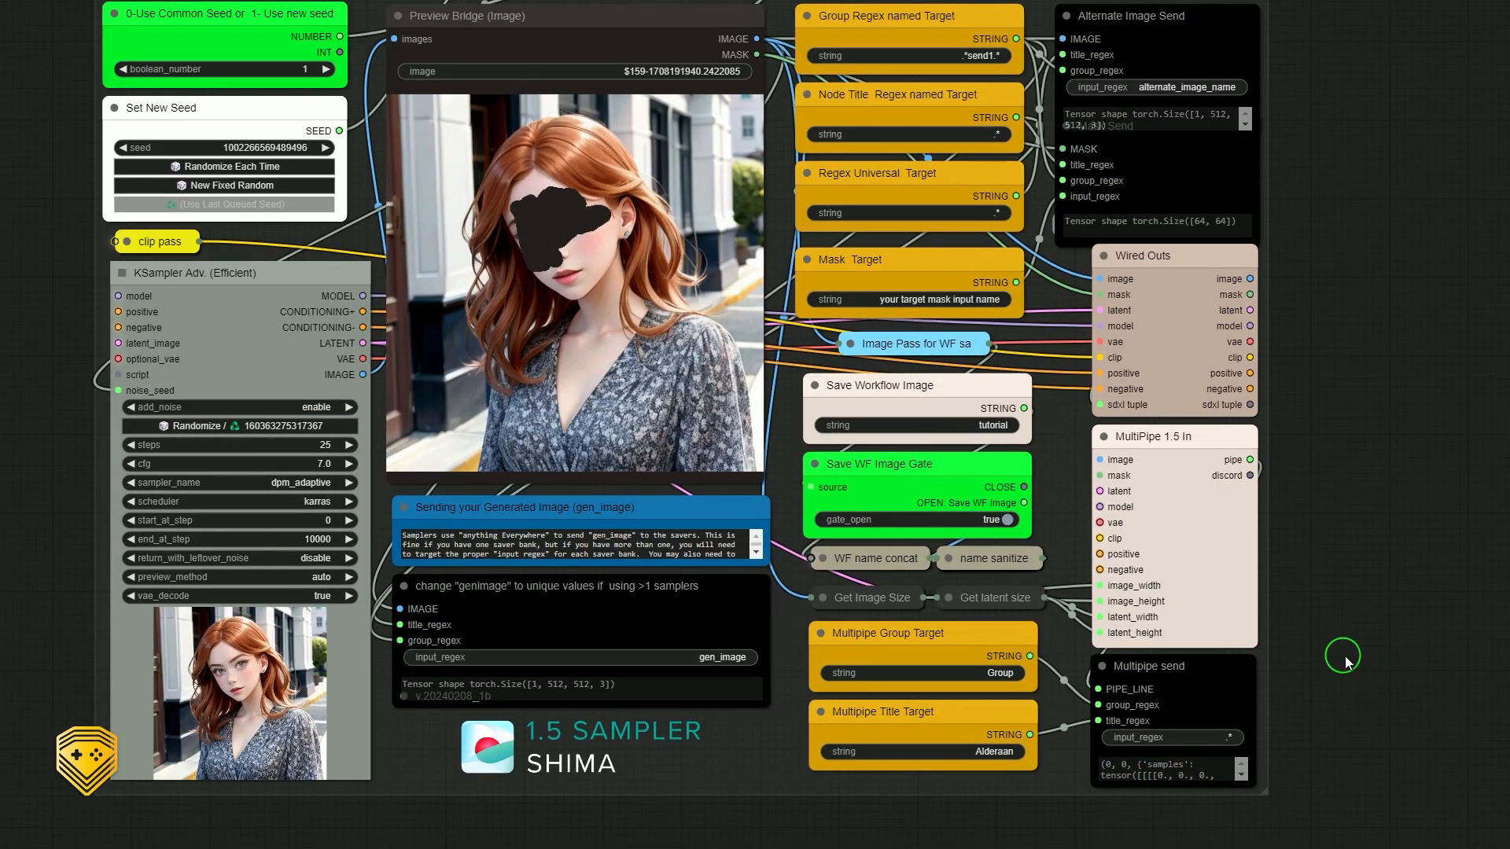
pyautogui.moveTo(1365, 434); pyautogui.dragTo(1396, 484)
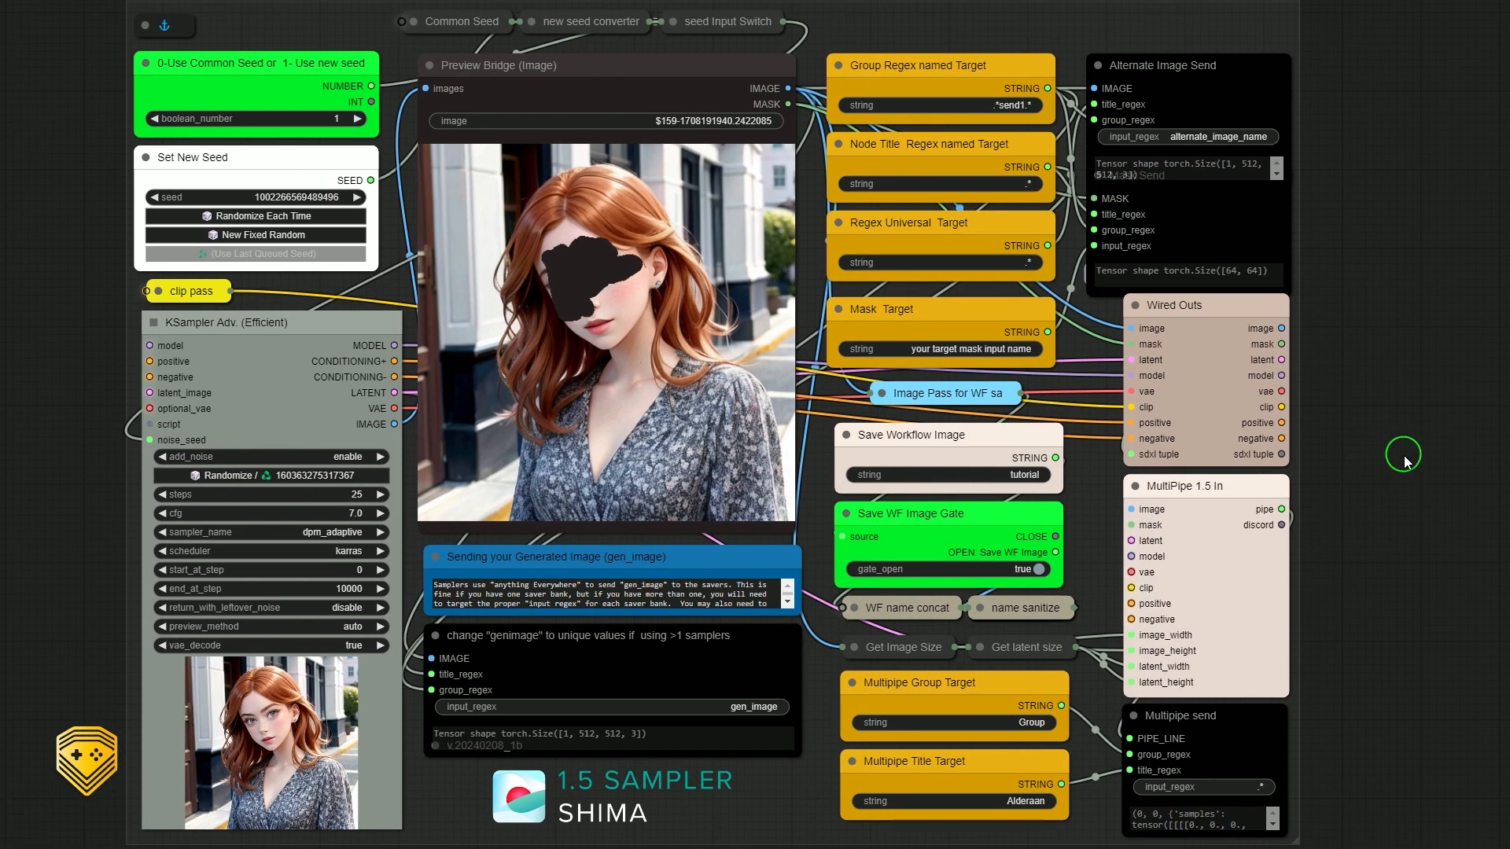
pyautogui.scroll(-1, 1403, 460)
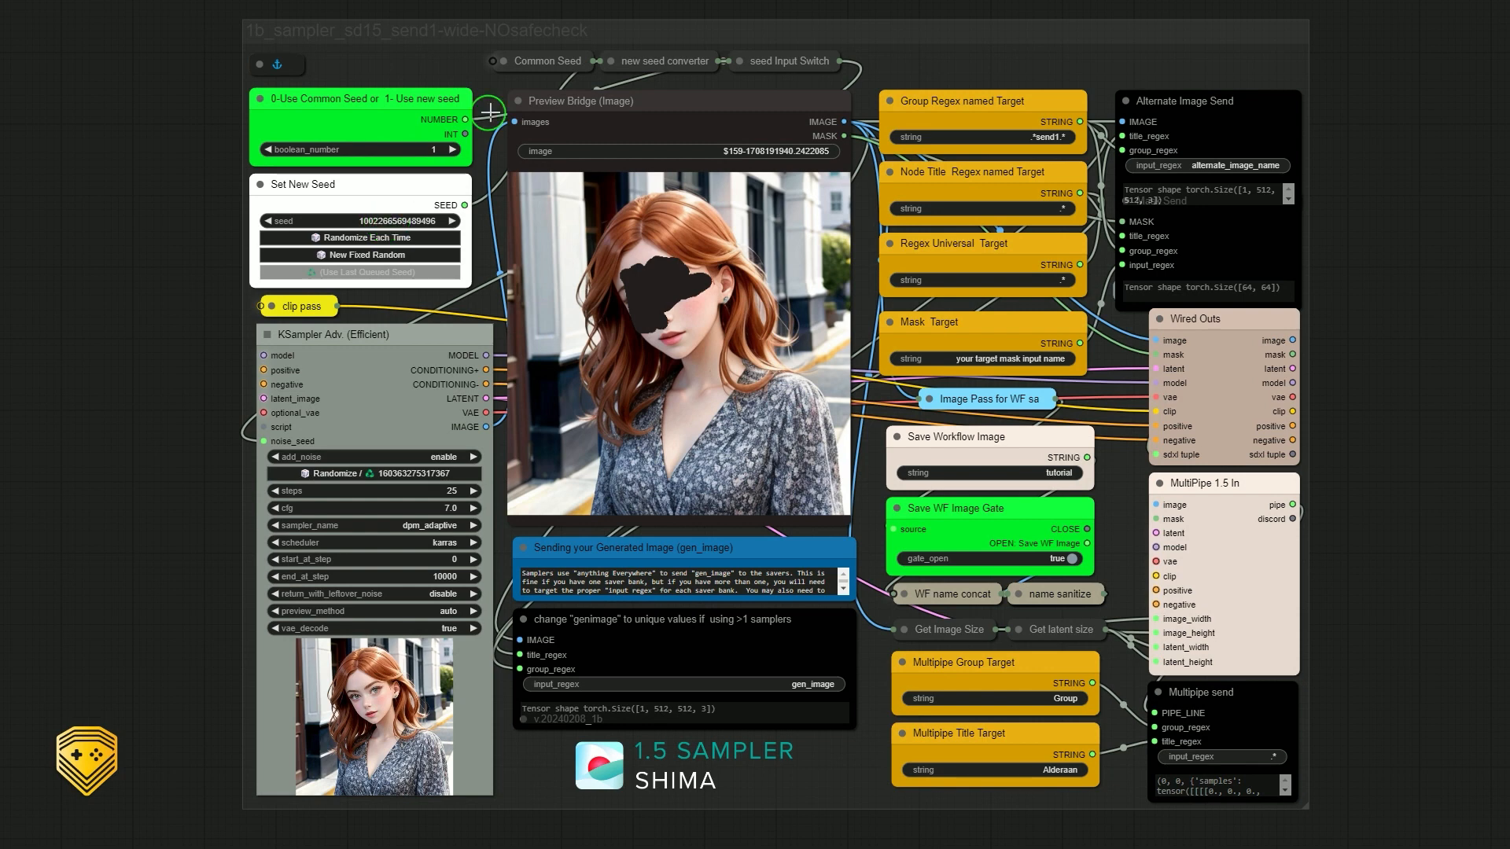
pyautogui.click(546, 59)
pyautogui.click(1069, 558)
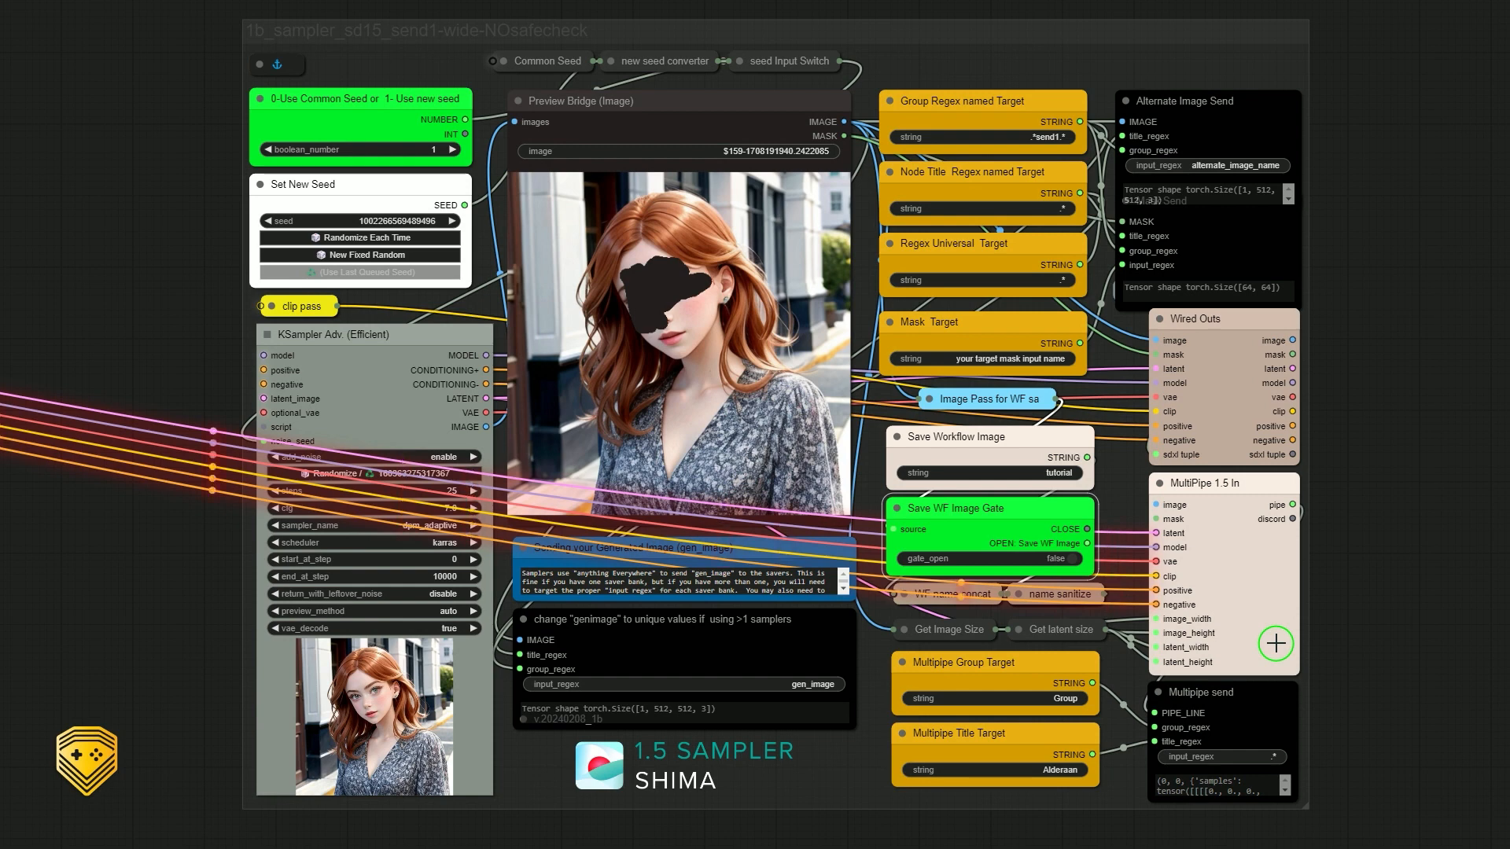
pyautogui.click(1070, 559)
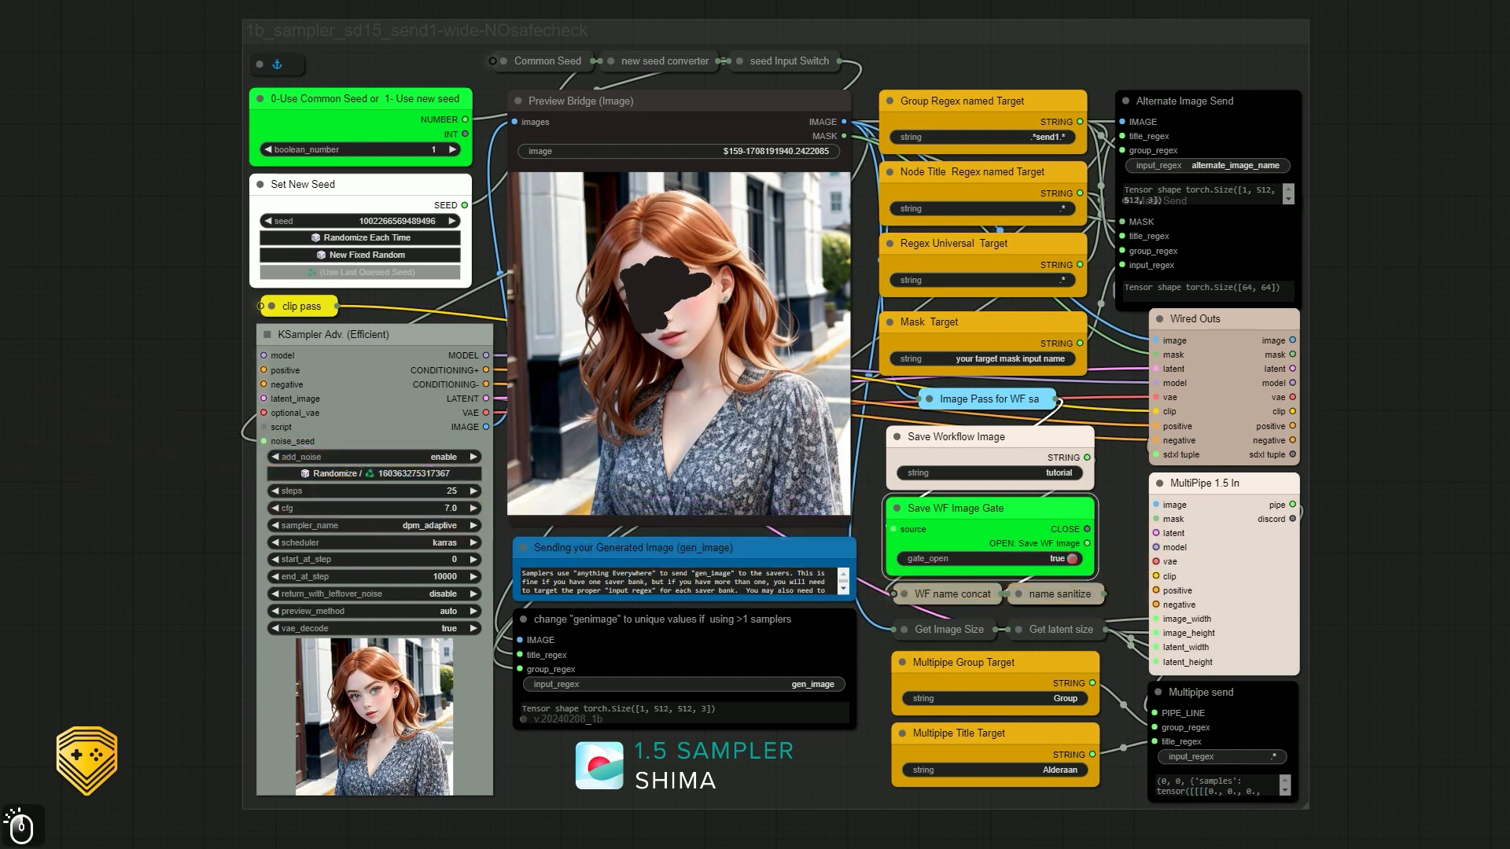